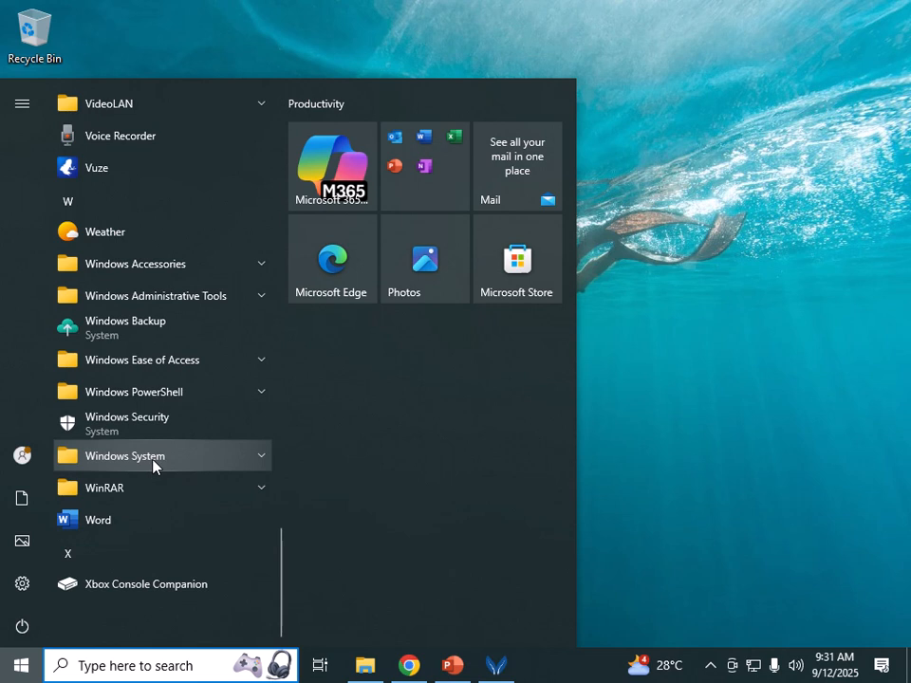
Step: Launch File Explorer from the Windows System apps group, then close it
click(153, 463)
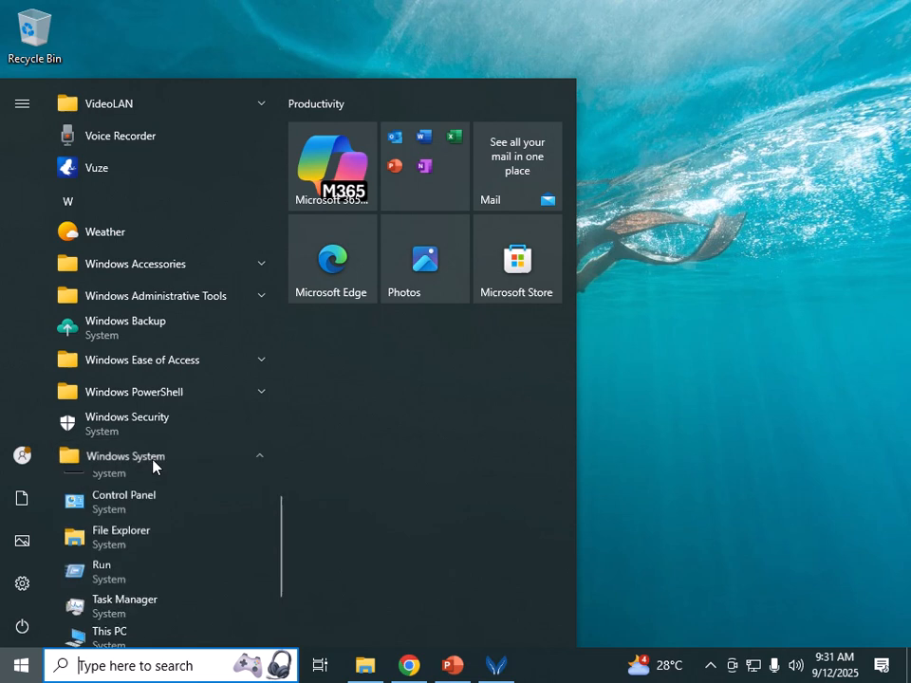
click(123, 548)
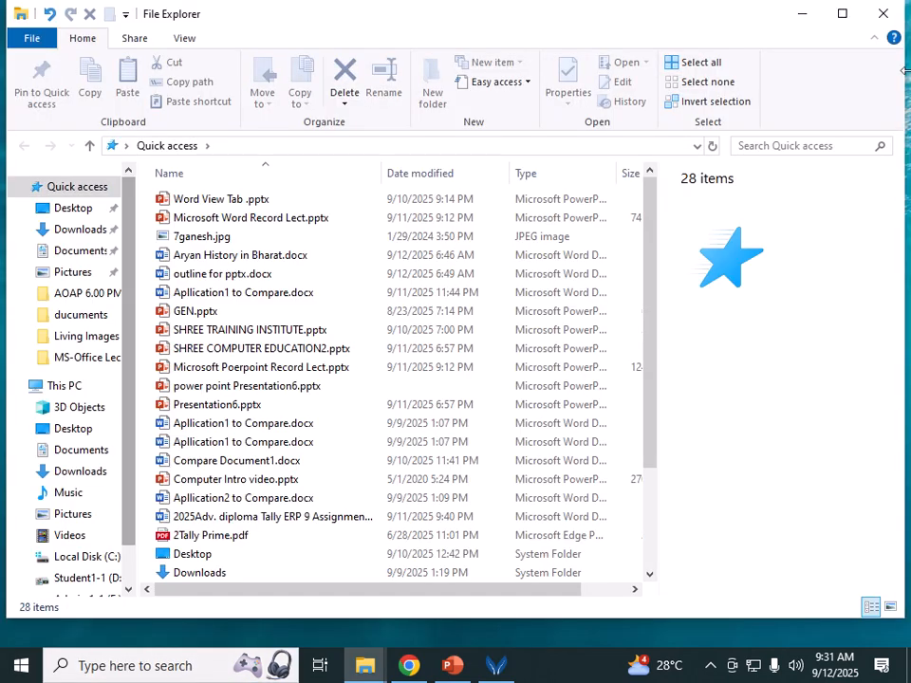
click(884, 14)
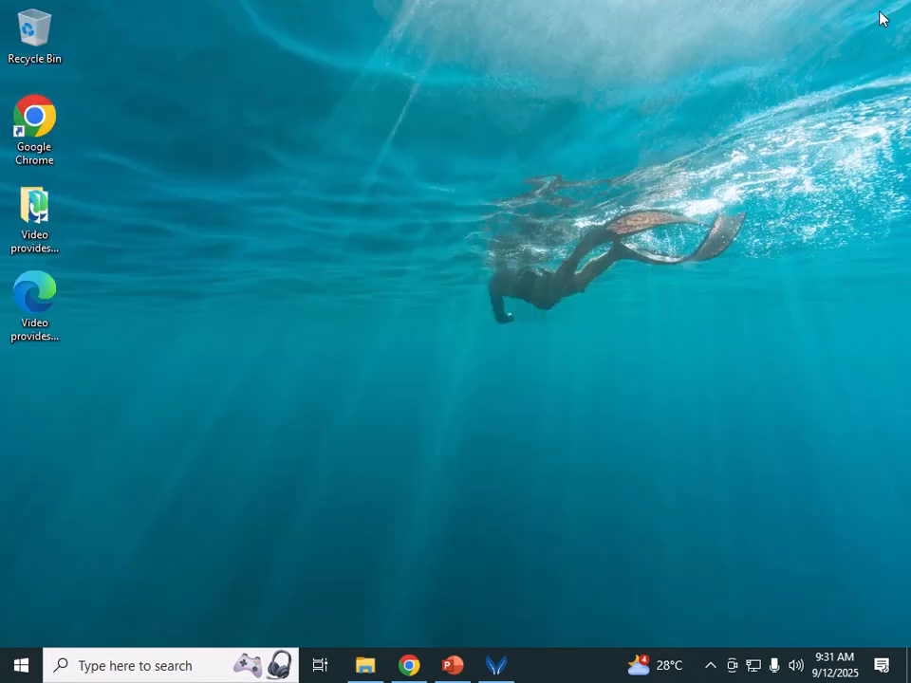
Step: Search for 'file', open File Explorer from the results, then close it
click(95, 665)
text(file)
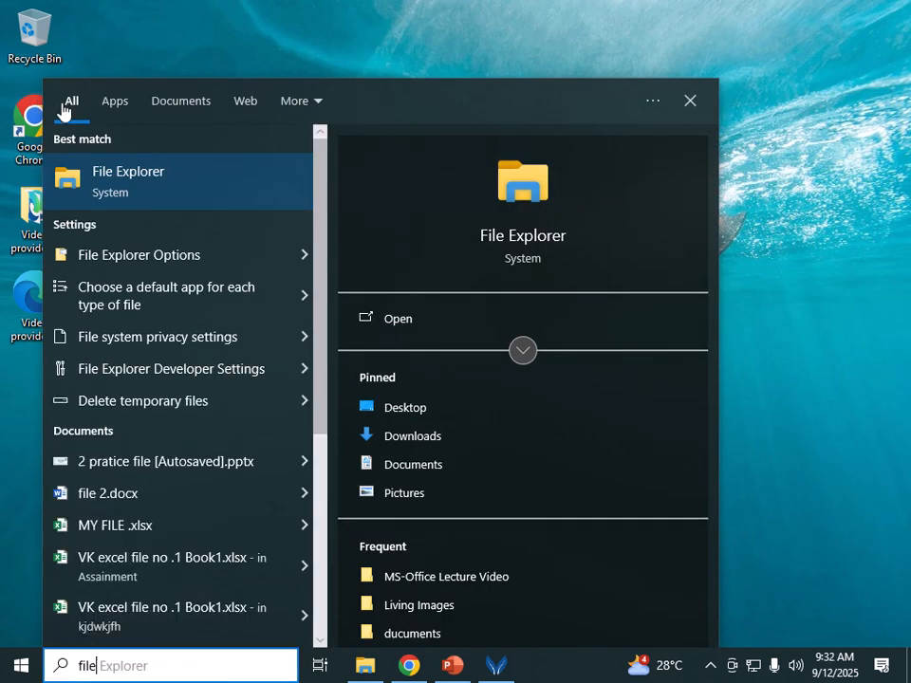
click(102, 178)
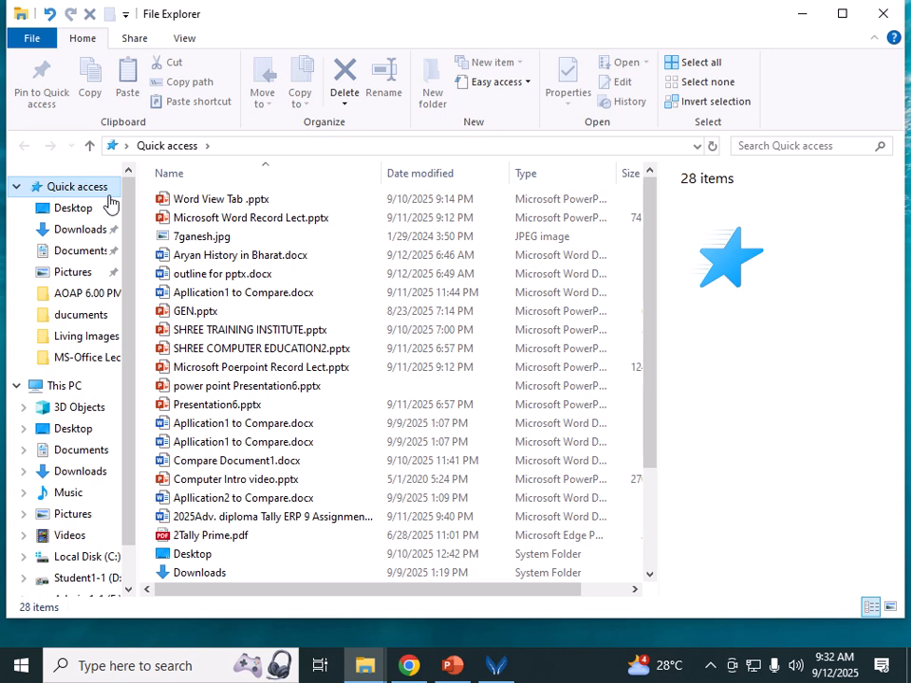
click(883, 13)
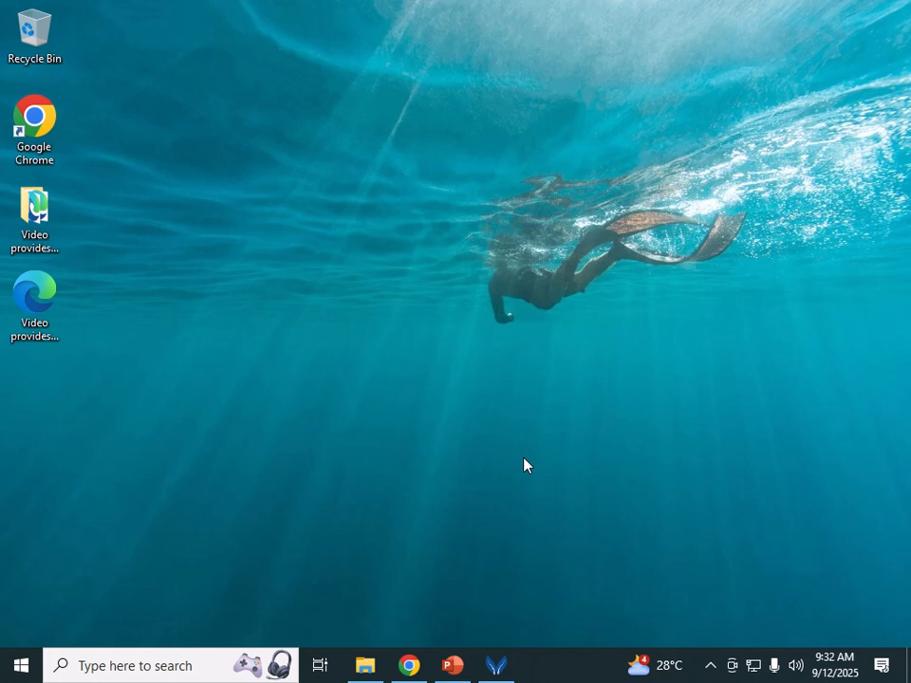
Step: Open a new File Explorer window at This PC and select the Student1-1 (D:) drive
key(super+e)
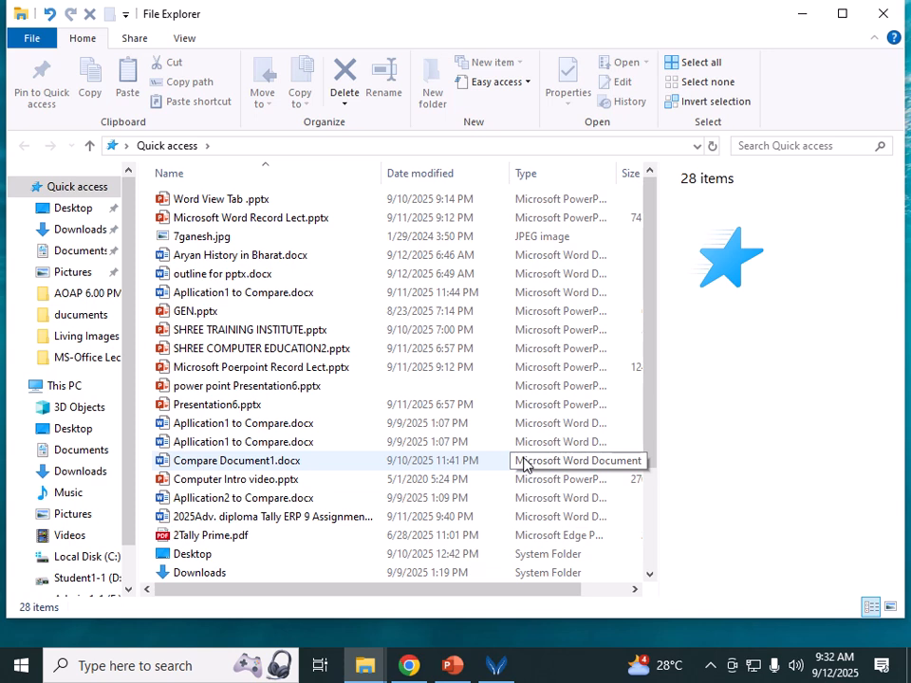
click(128, 146)
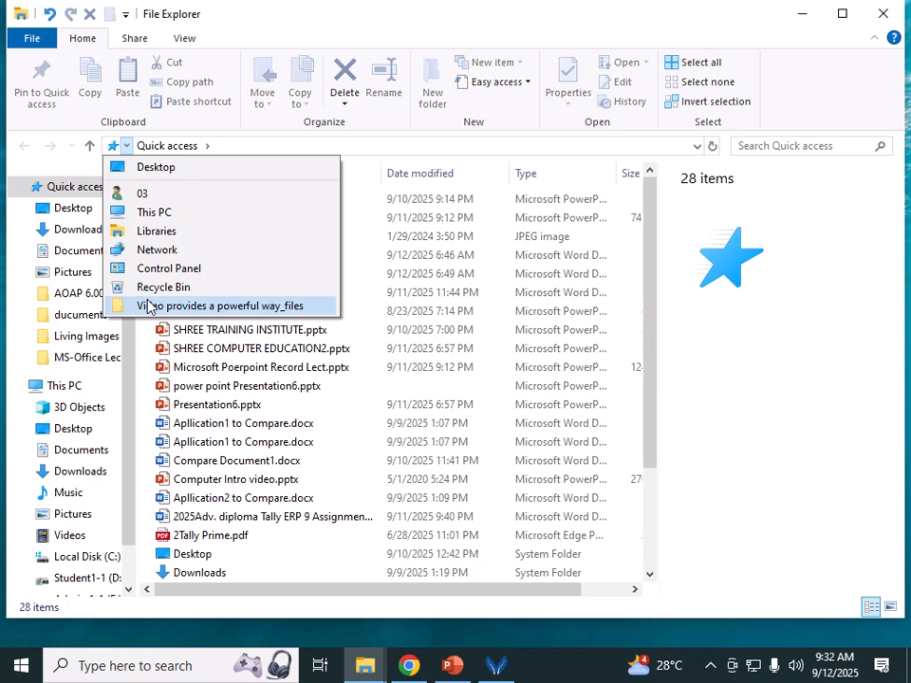
click(150, 212)
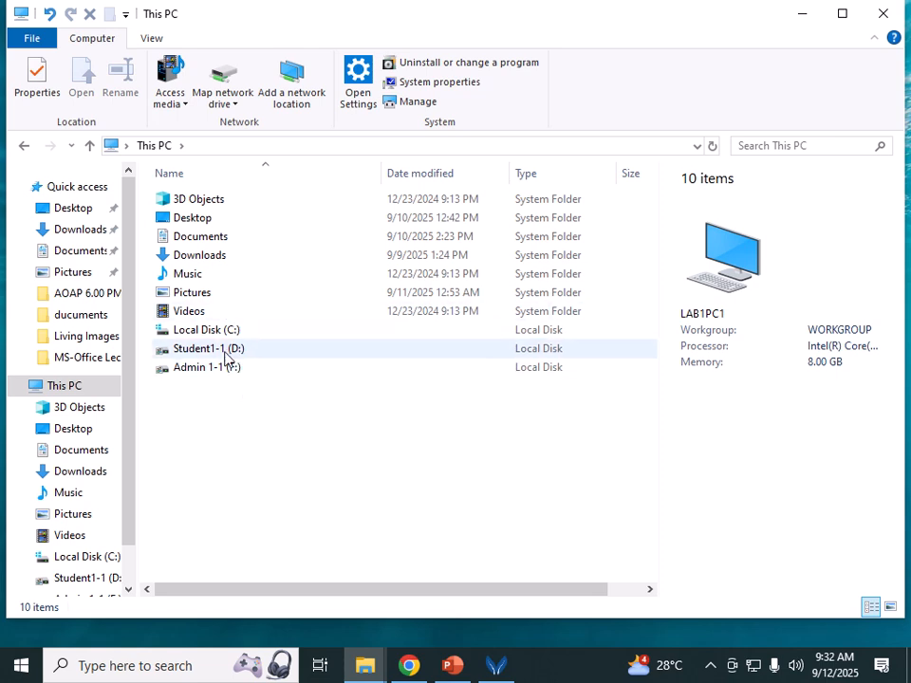
click(220, 353)
Step: Navigate through Student1-1 (D:), Lab Student and AOAP into the AOAP 9 PM folder
double_click(220, 354)
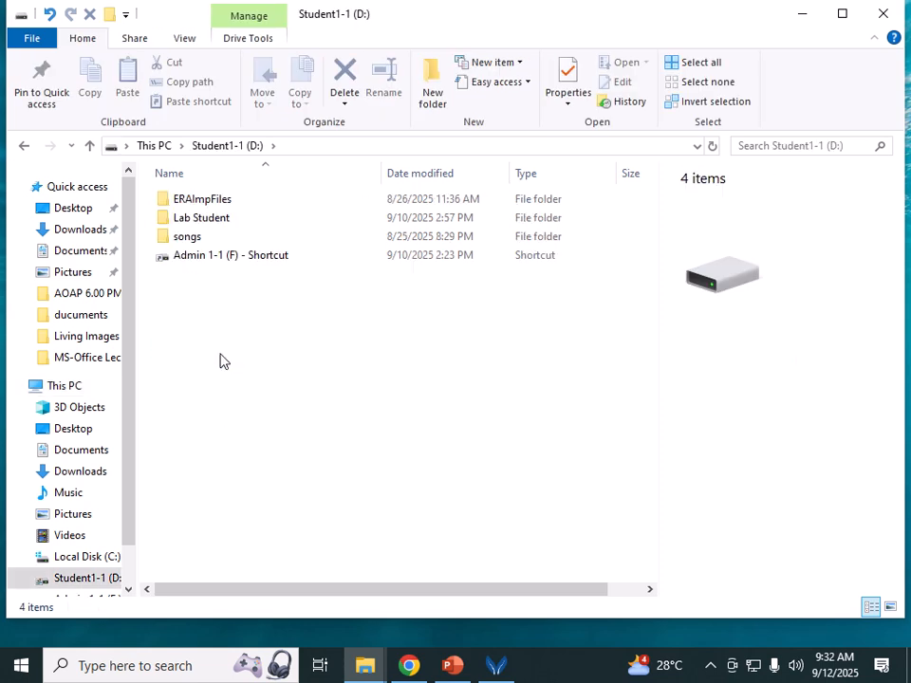
double_click(198, 228)
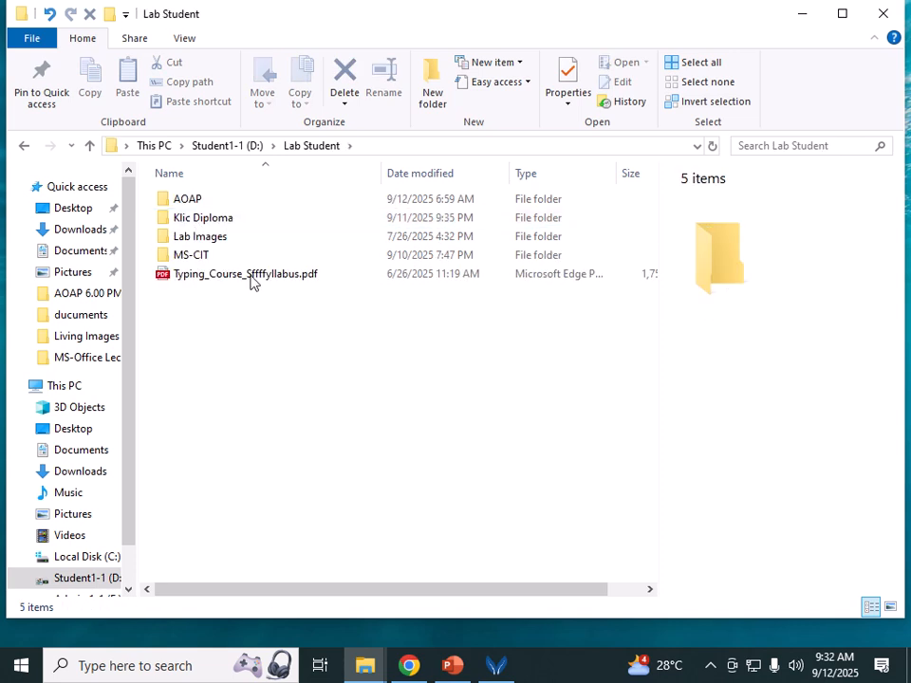
double_click(202, 203)
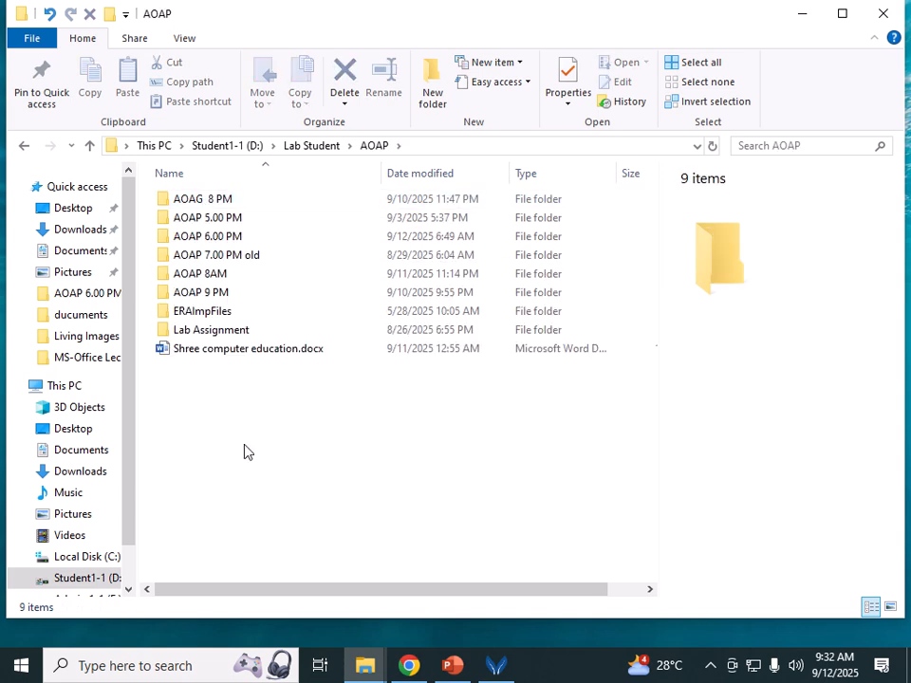
double_click(228, 300)
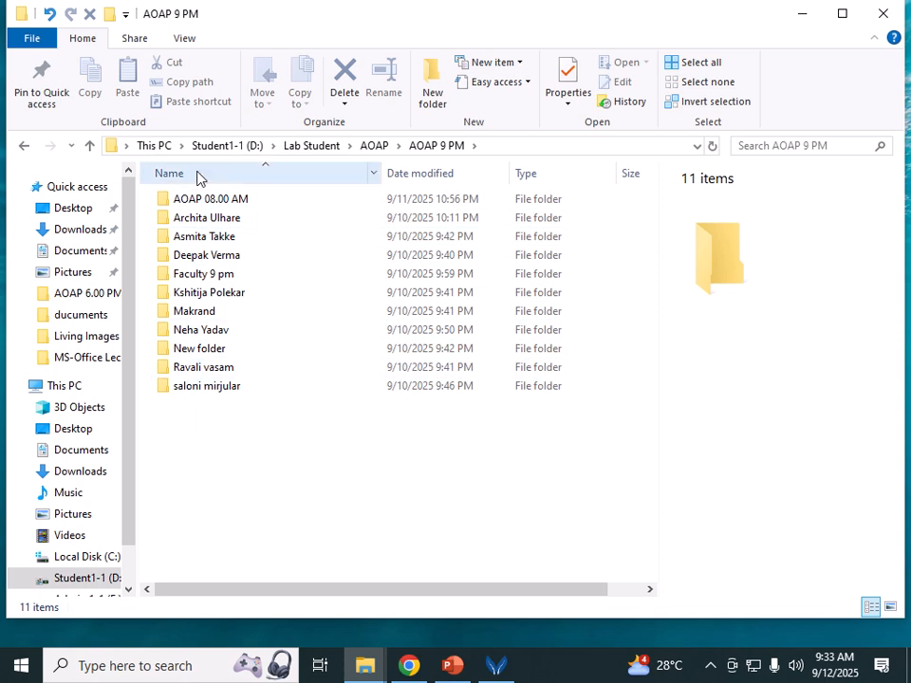
Step: Create one folder named with the student's surname and another left as New folder (2)
click(432, 90)
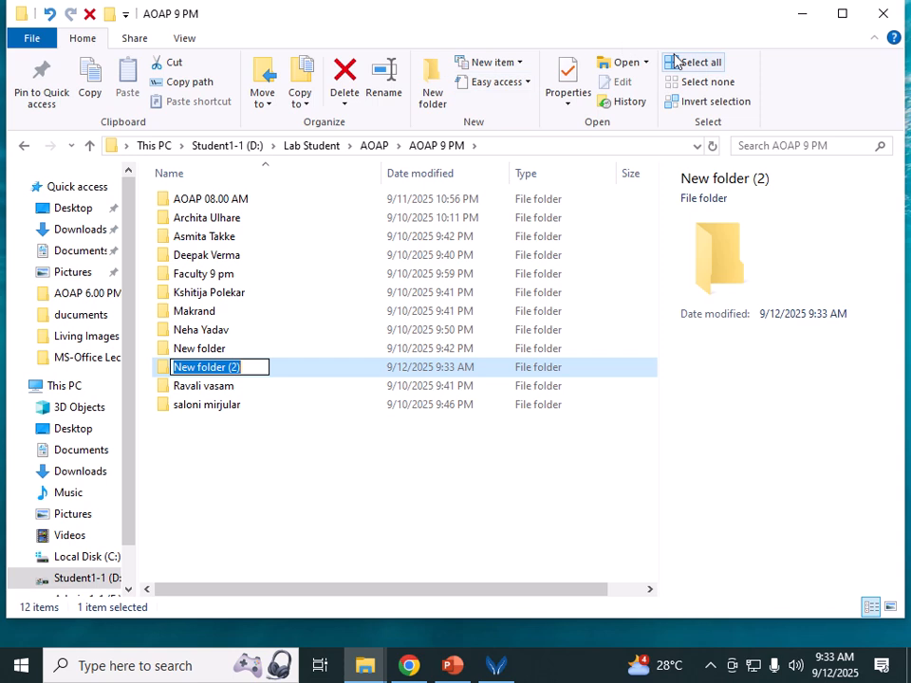
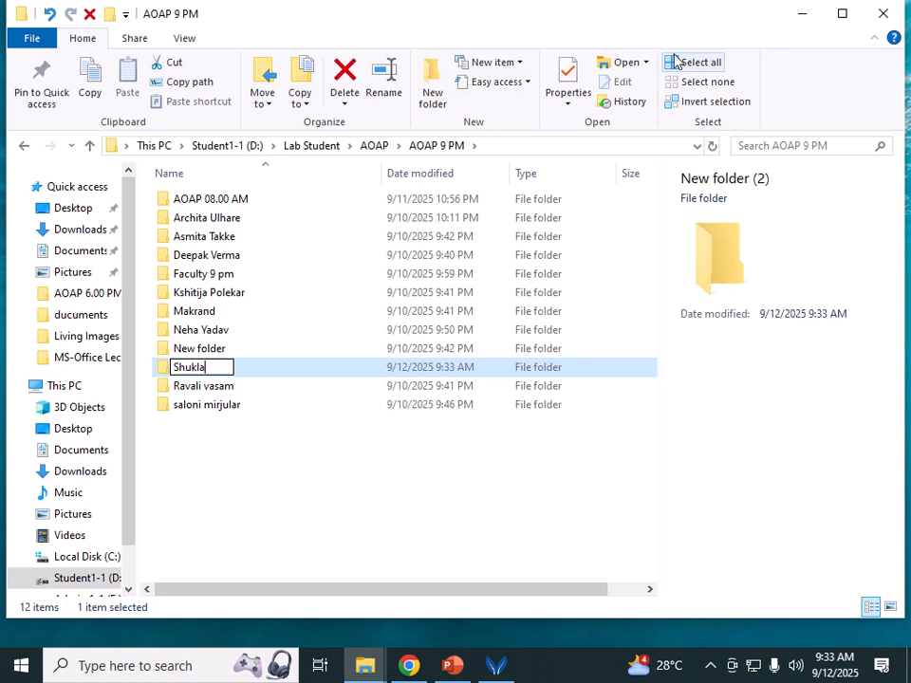
key(Return)
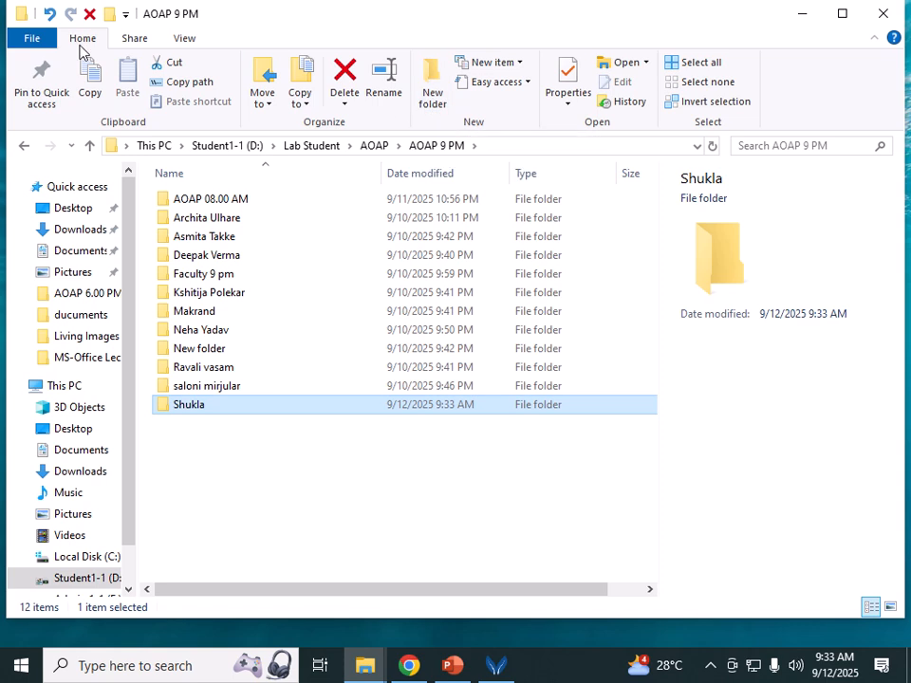
click(429, 89)
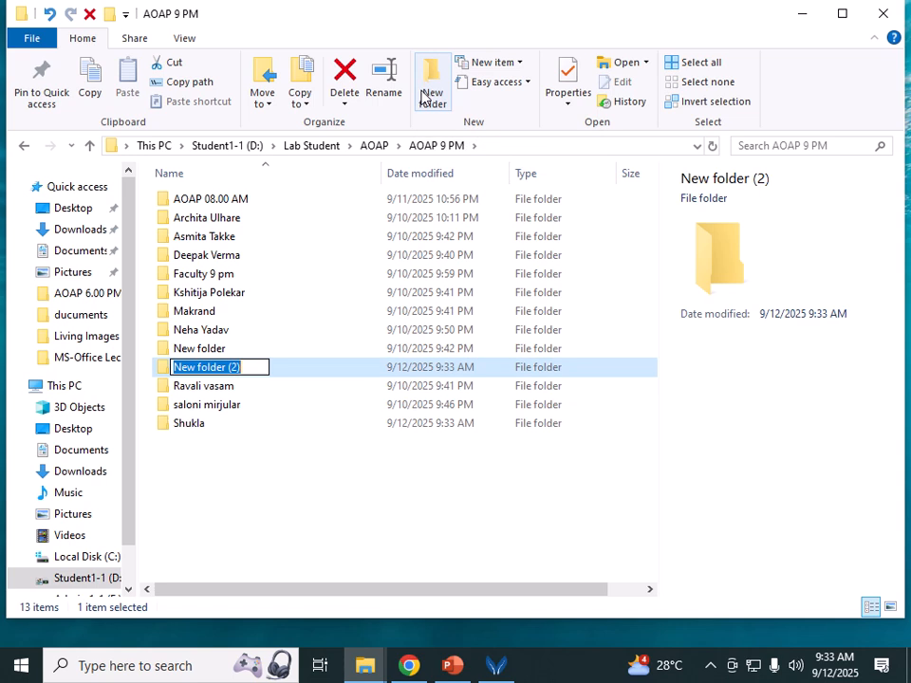
click(280, 491)
click(280, 491)
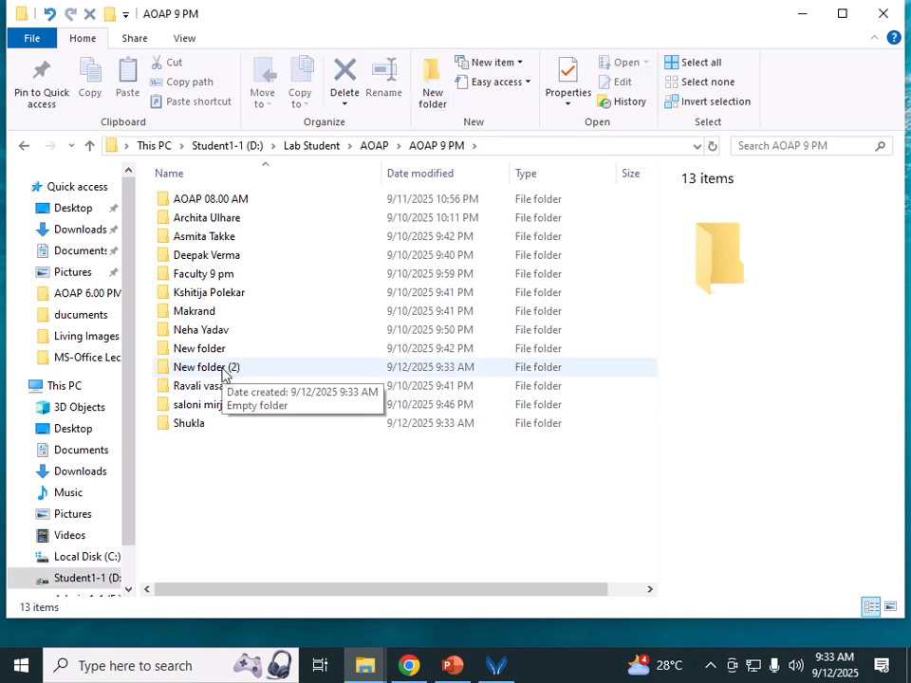
Step: Open and dismiss the context menus for New folder (2) and the folder background
click(228, 369)
right_click(226, 370)
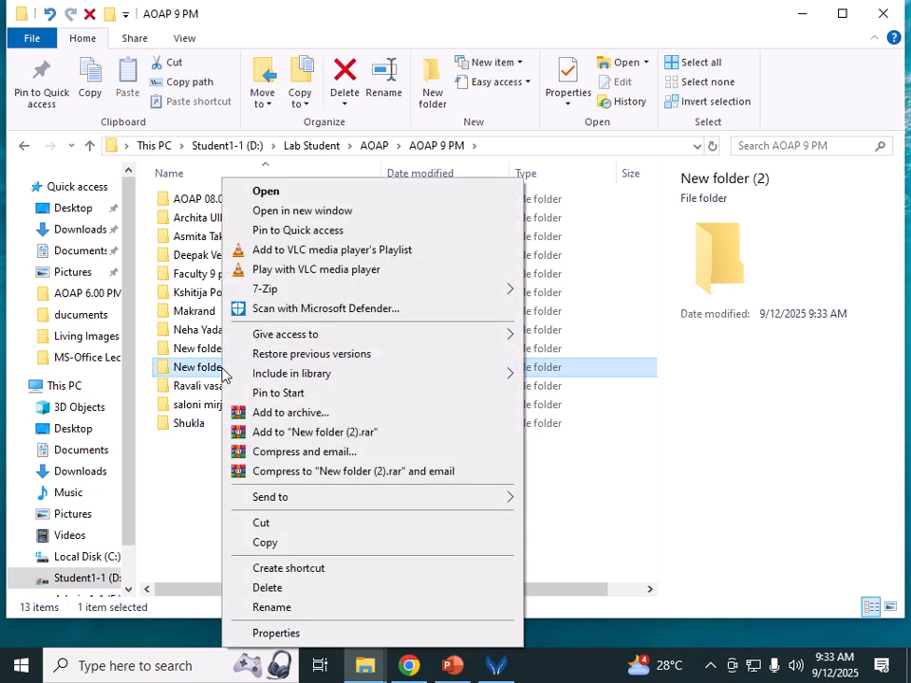
click(195, 508)
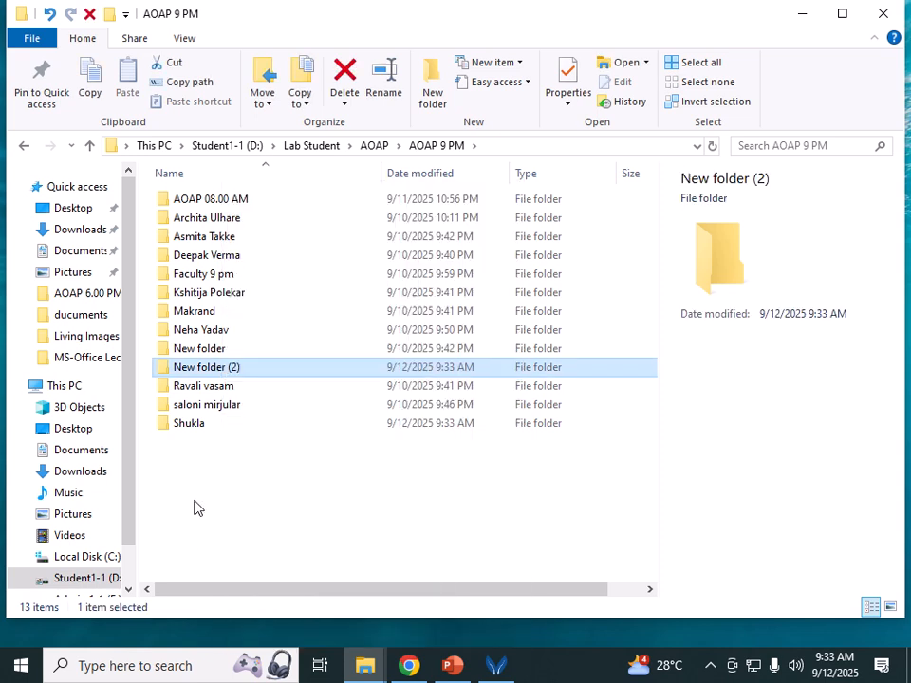
click(287, 483)
right_click(287, 484)
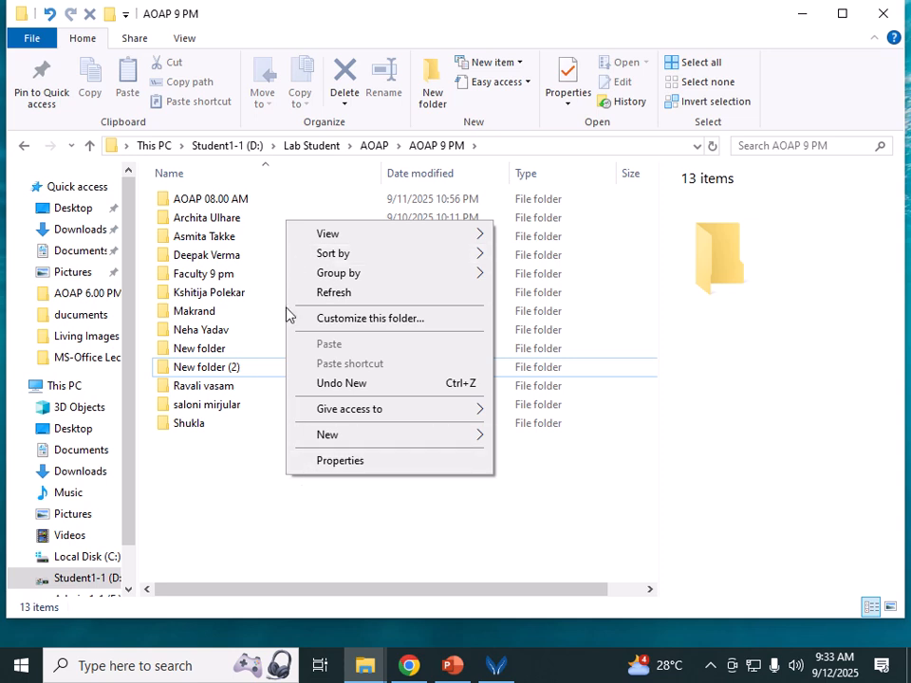
click(219, 503)
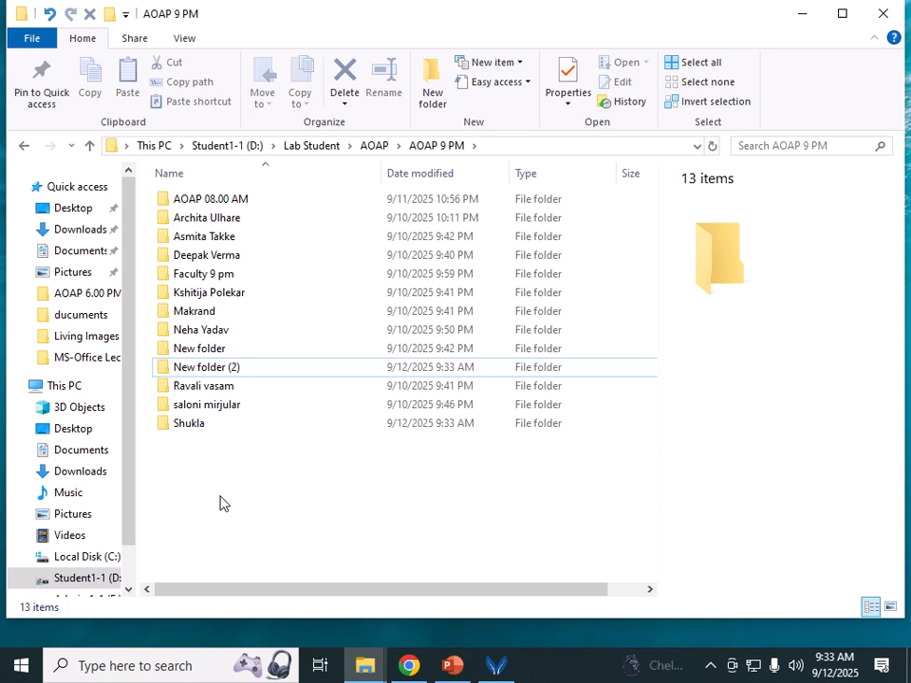
Step: Rename New folder (2) to the student's first name
right_click(217, 370)
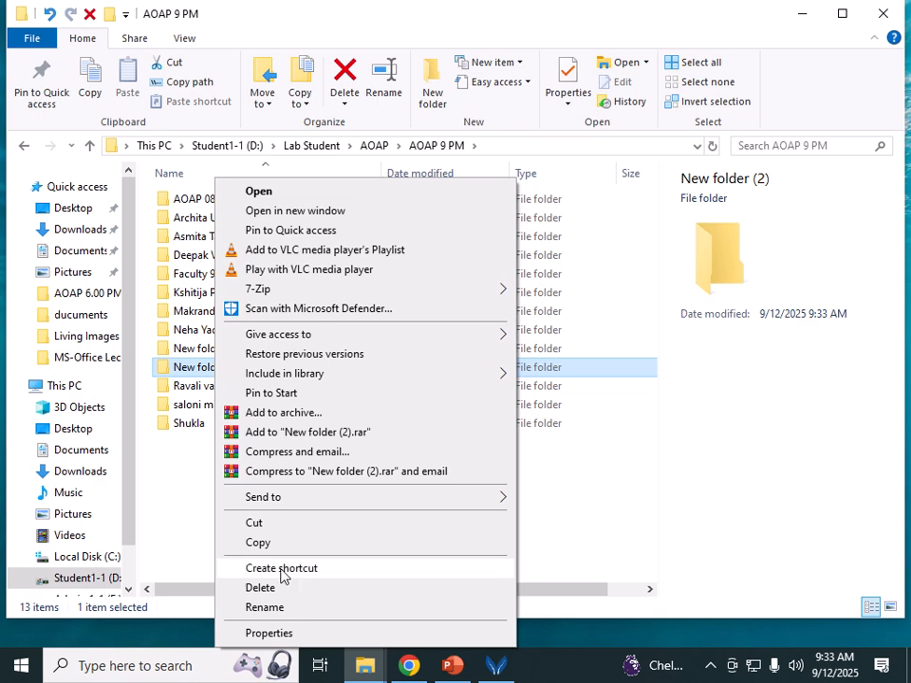
click(281, 609)
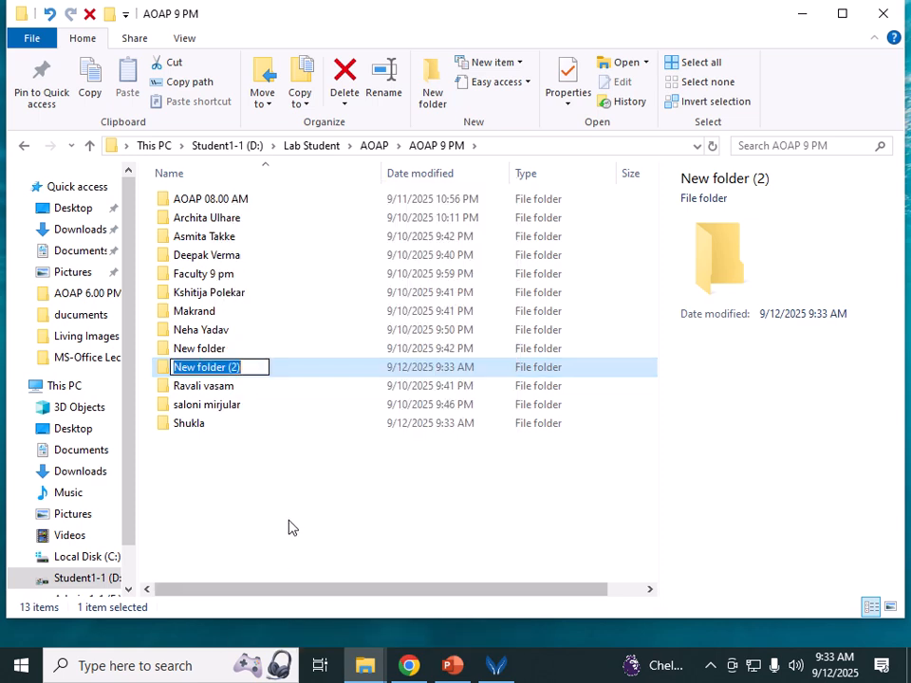
click(206, 373)
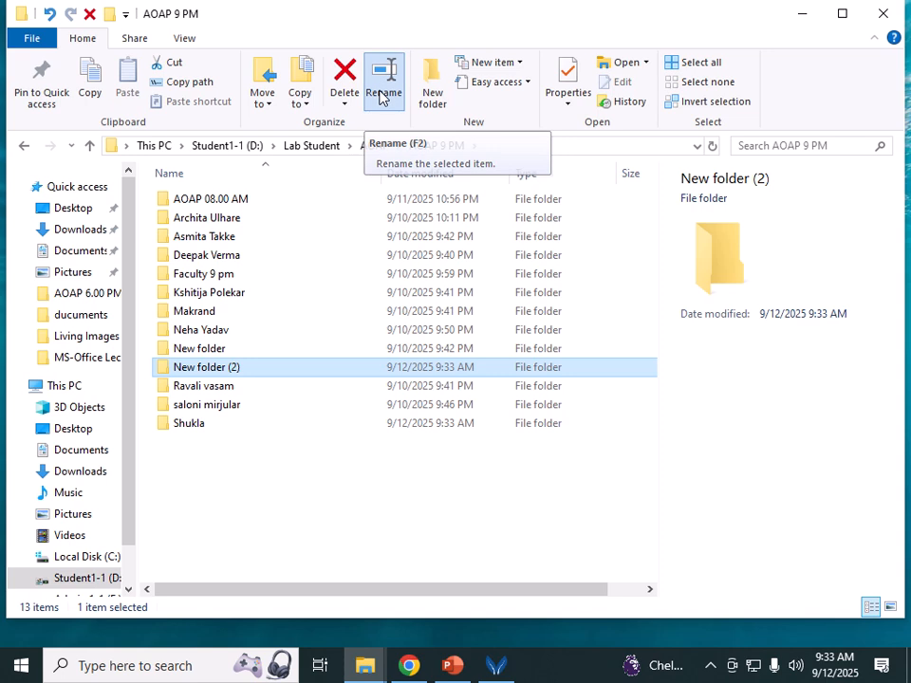
click(382, 97)
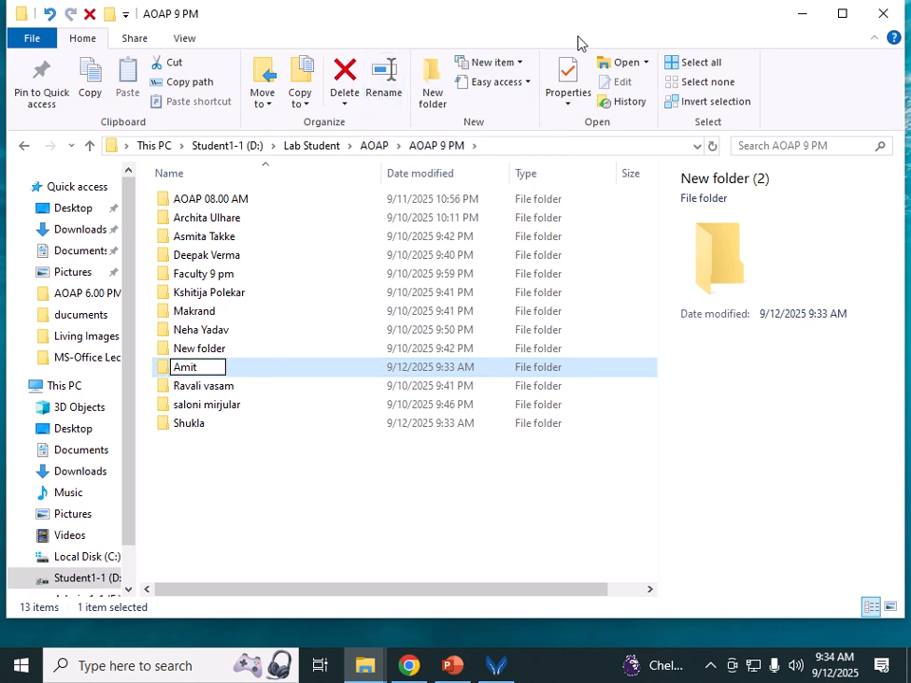
key(Return)
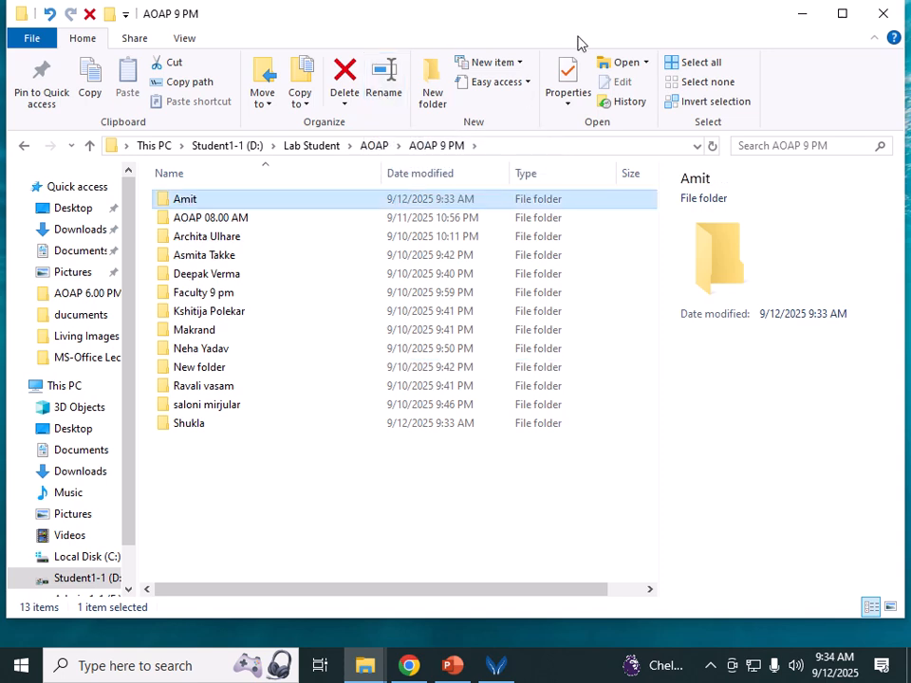
click(266, 531)
Step: Delete the just-renamed folder and the plain New folder from AOAP 9 PM
click(195, 203)
click(346, 76)
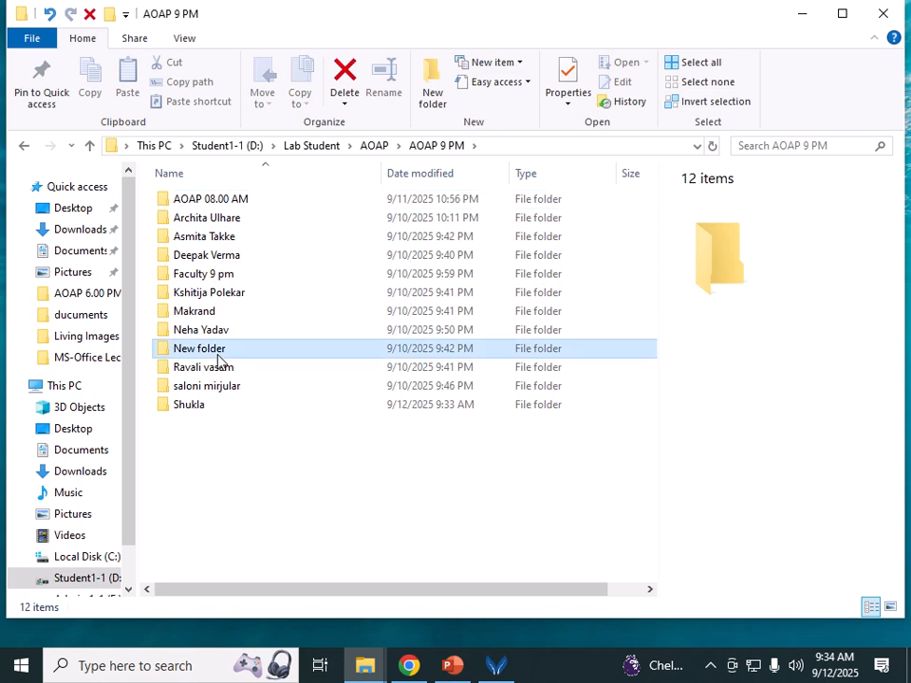
click(228, 348)
click(345, 76)
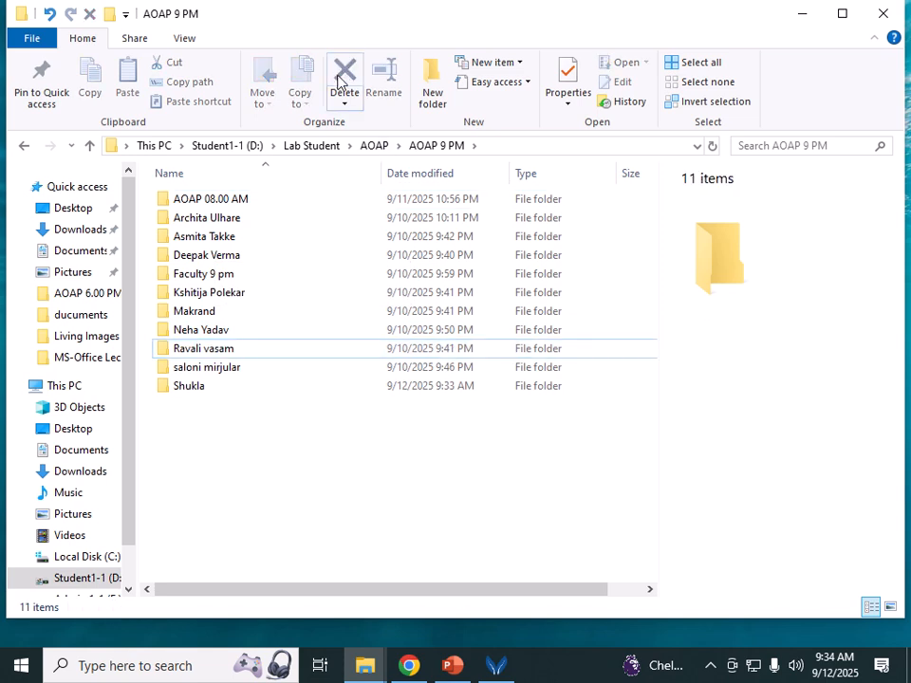
Step: Open the student-named folder and create a subfolder named Song inside it
double_click(189, 389)
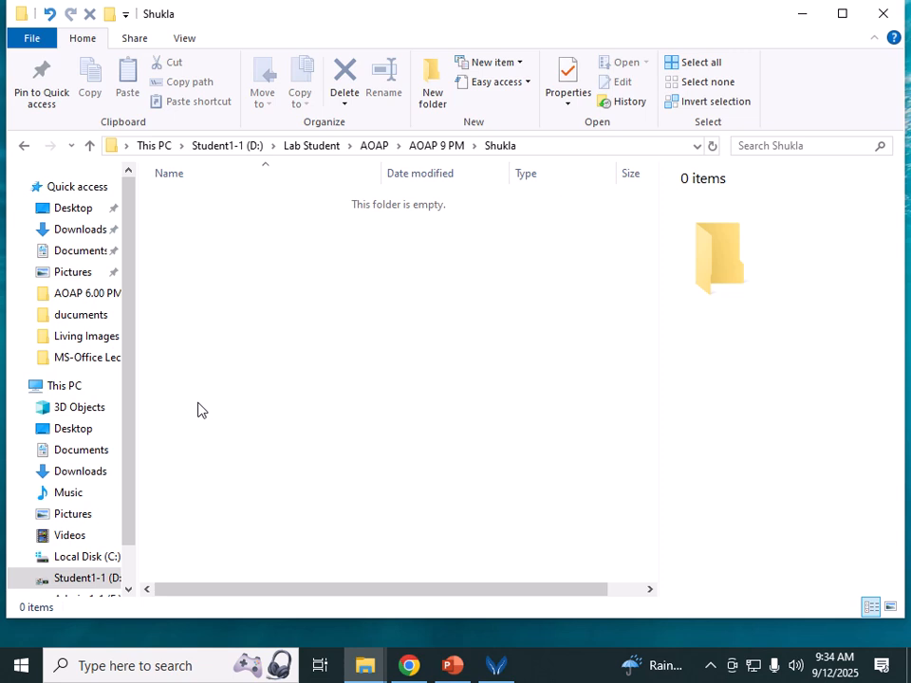
click(433, 102)
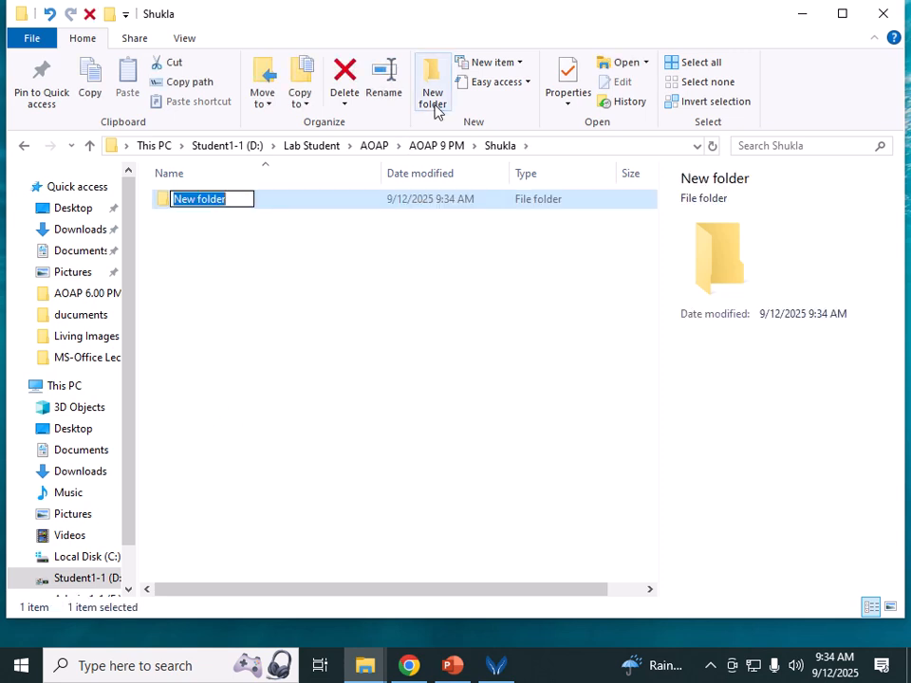
text(Son)
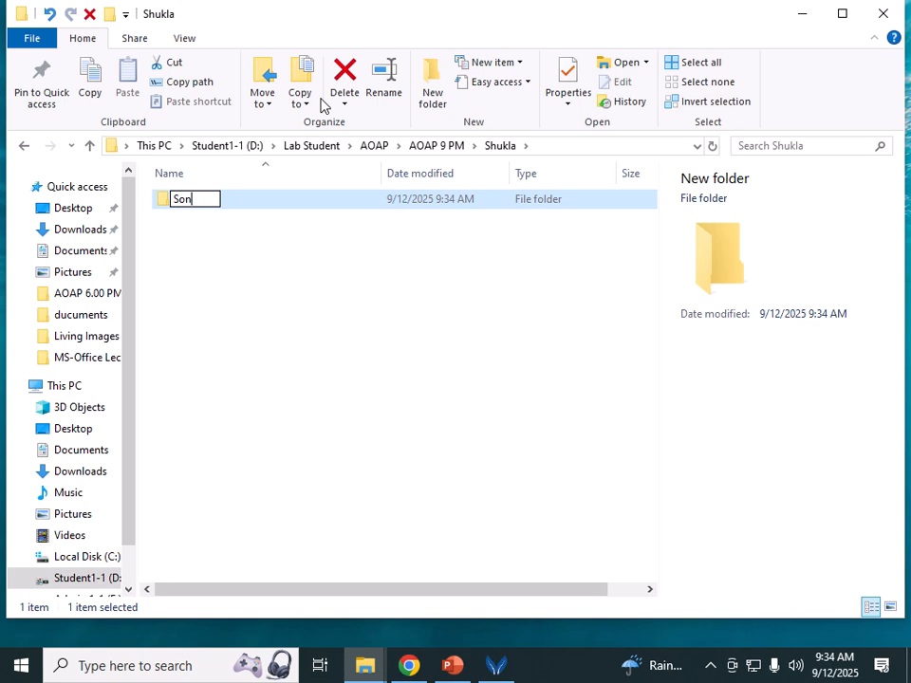
text(g)
key(Return)
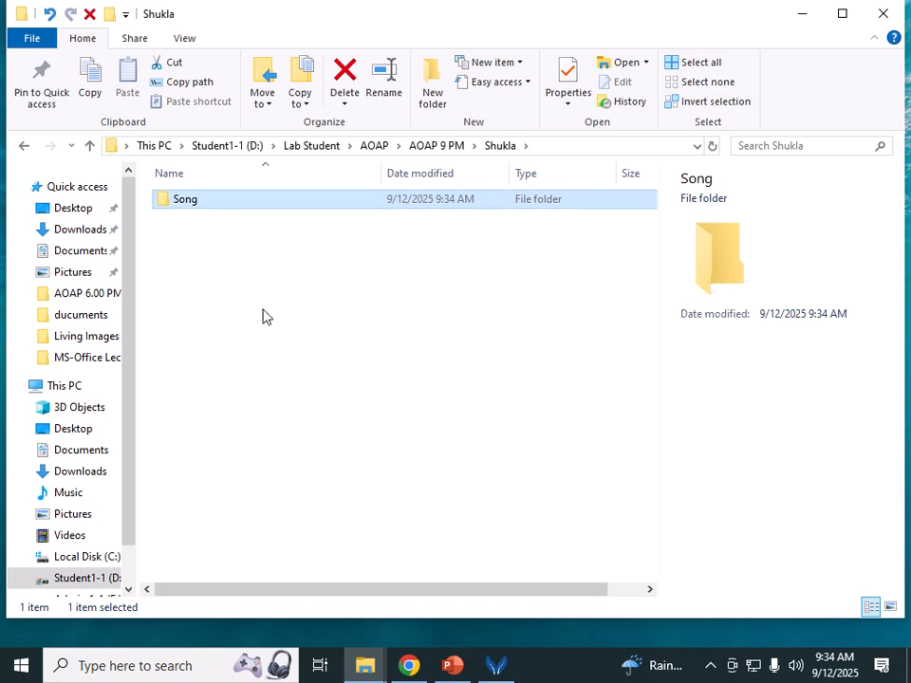
click(253, 340)
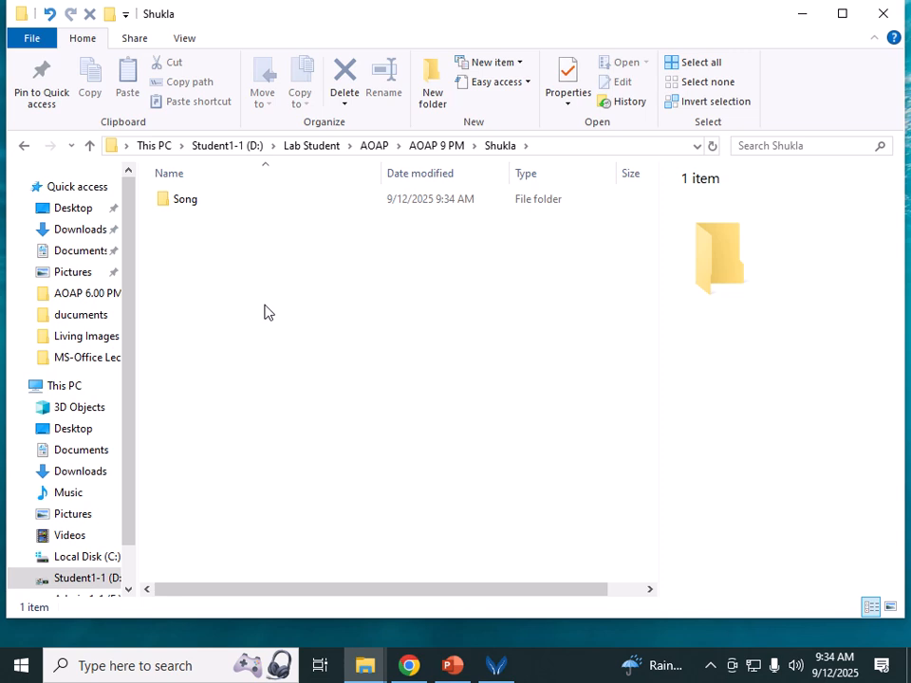
Step: Create three more folders beside Song, named Video, Document and images
right_click(348, 339)
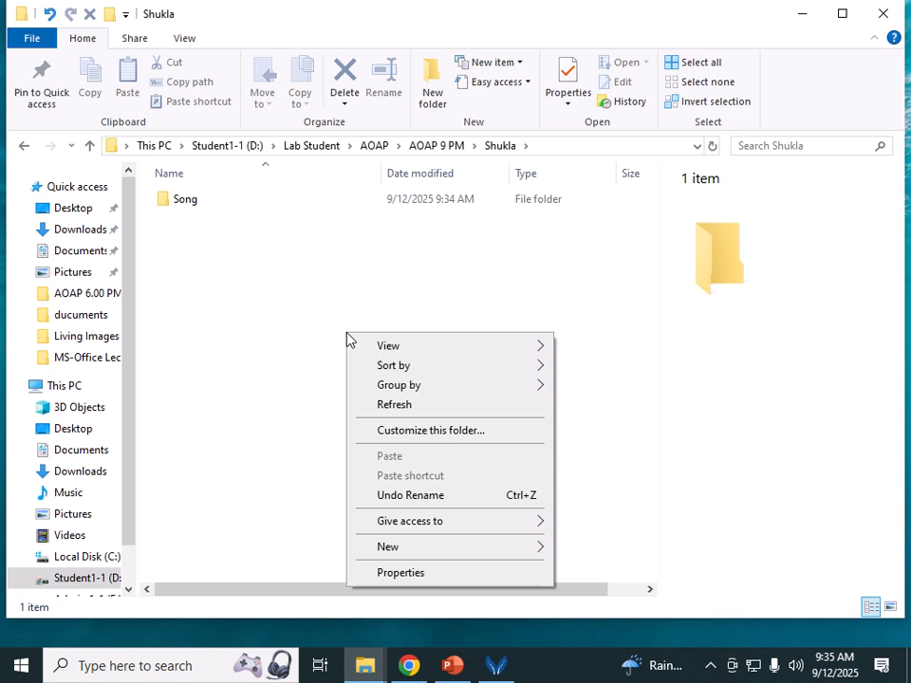
mouse_move(452, 548)
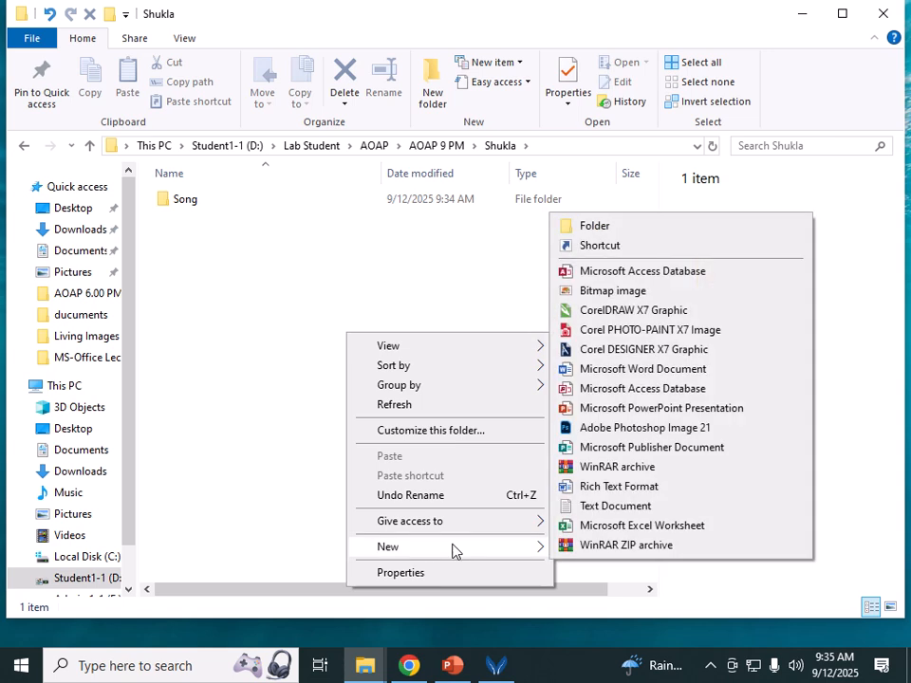
click(627, 228)
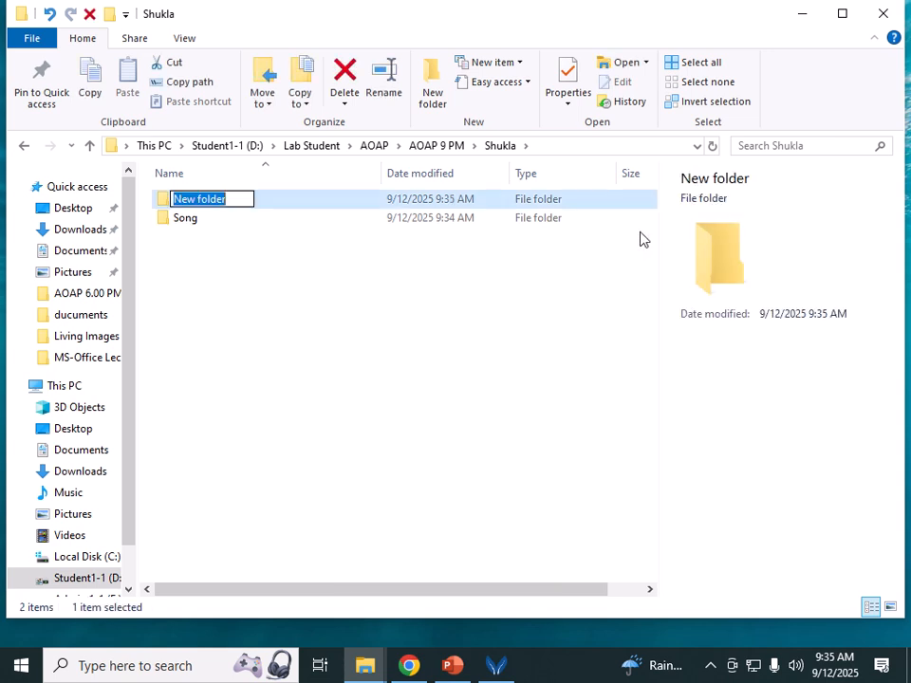
text(Video)
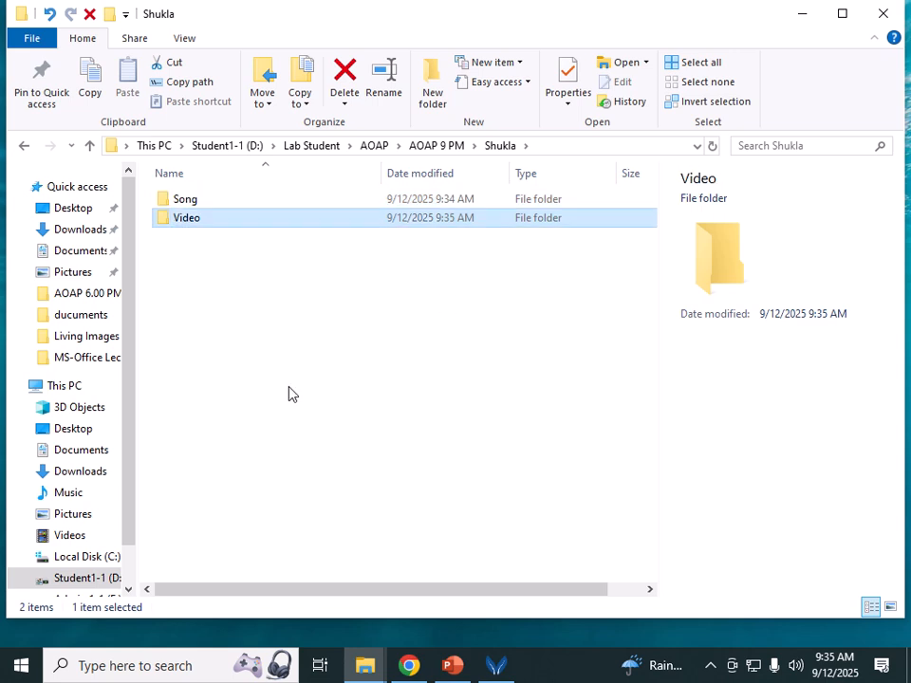
right_click(263, 334)
mouse_move(319, 560)
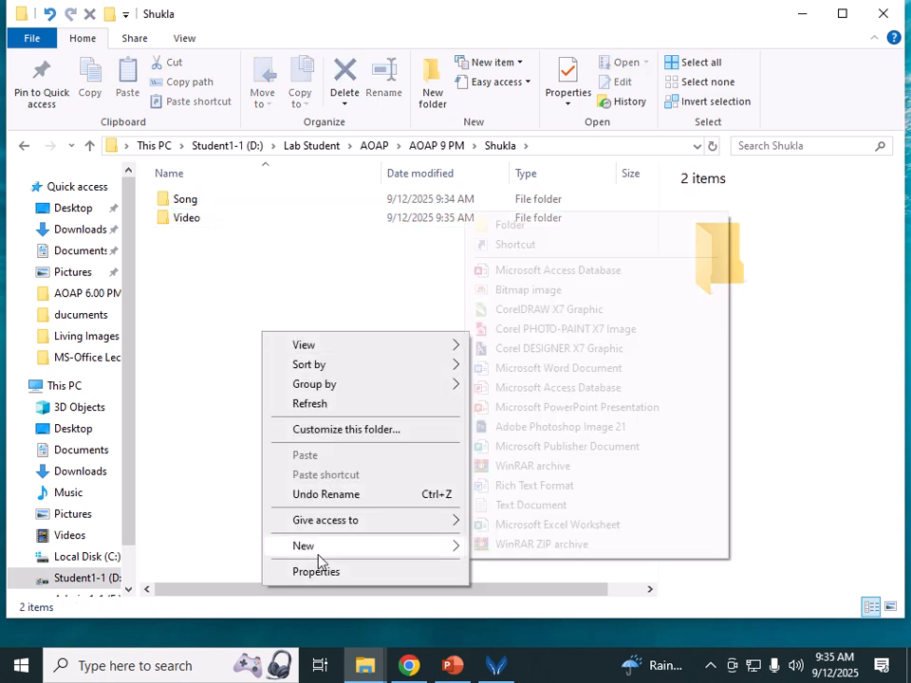
click(571, 225)
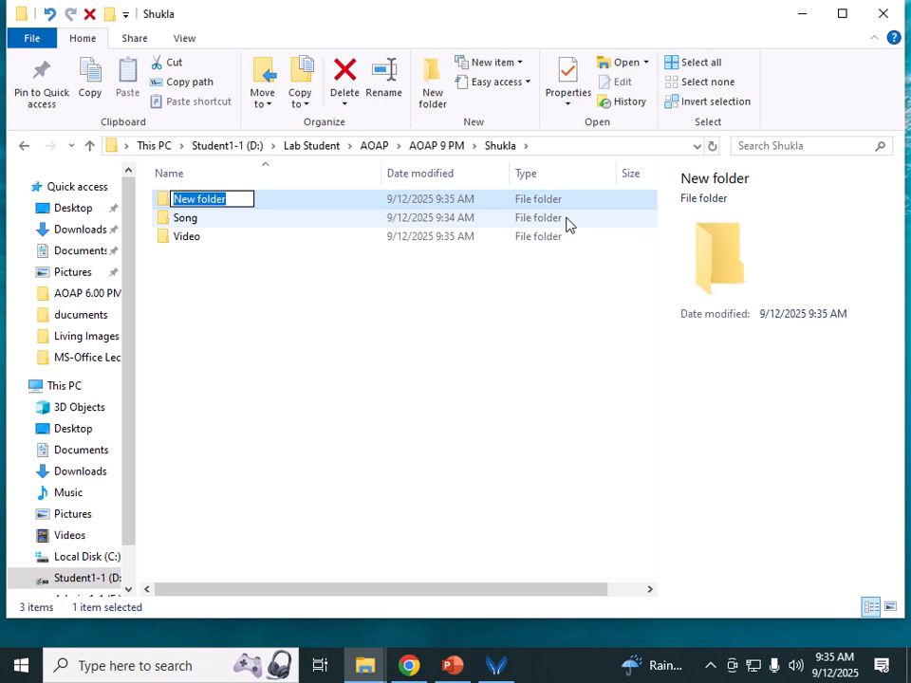
text(Docum)
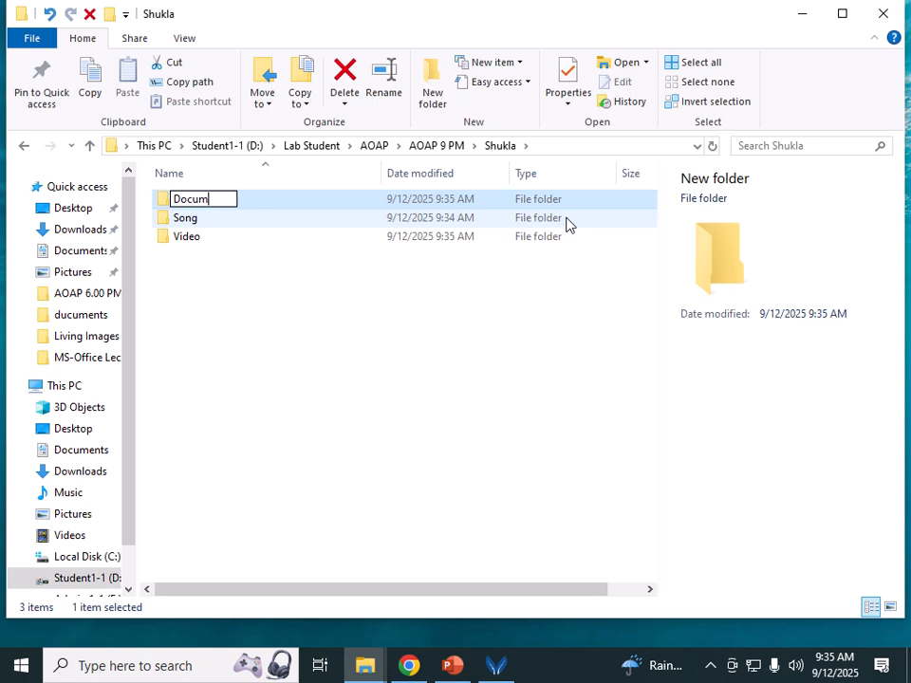
text(ent)
key(Return)
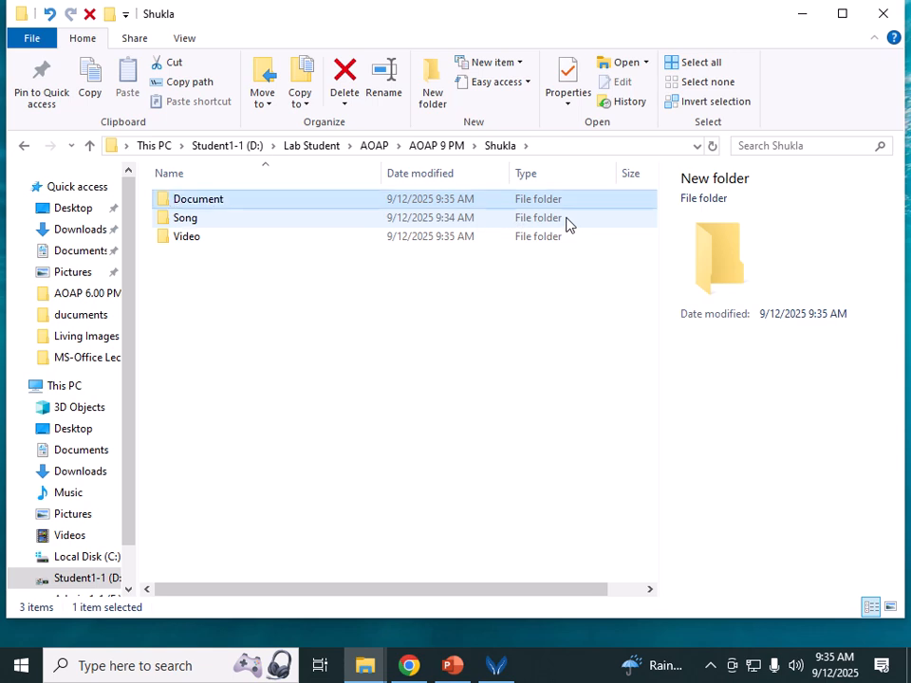
click(430, 106)
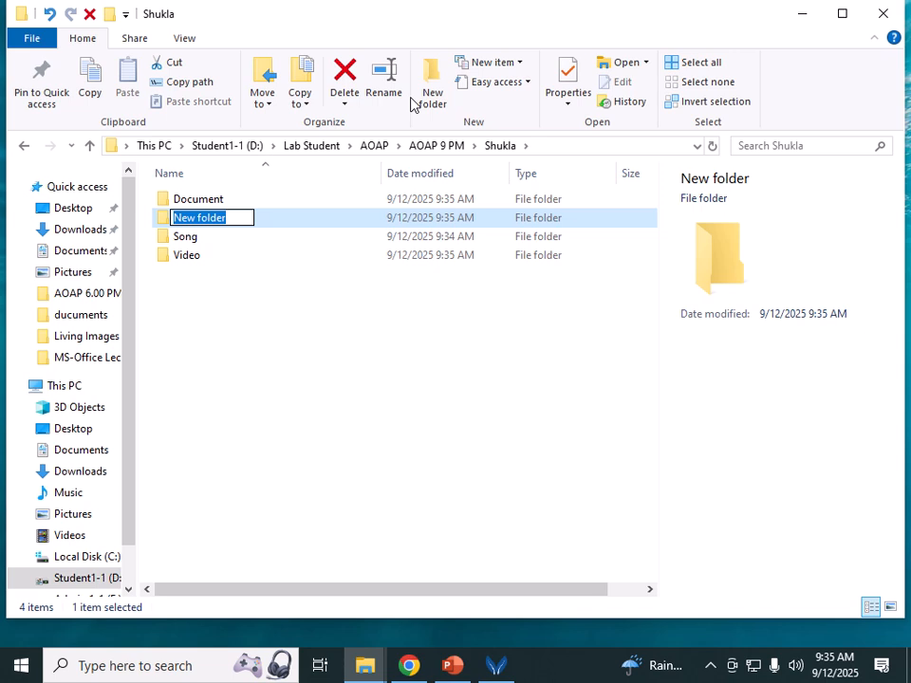
text(images)
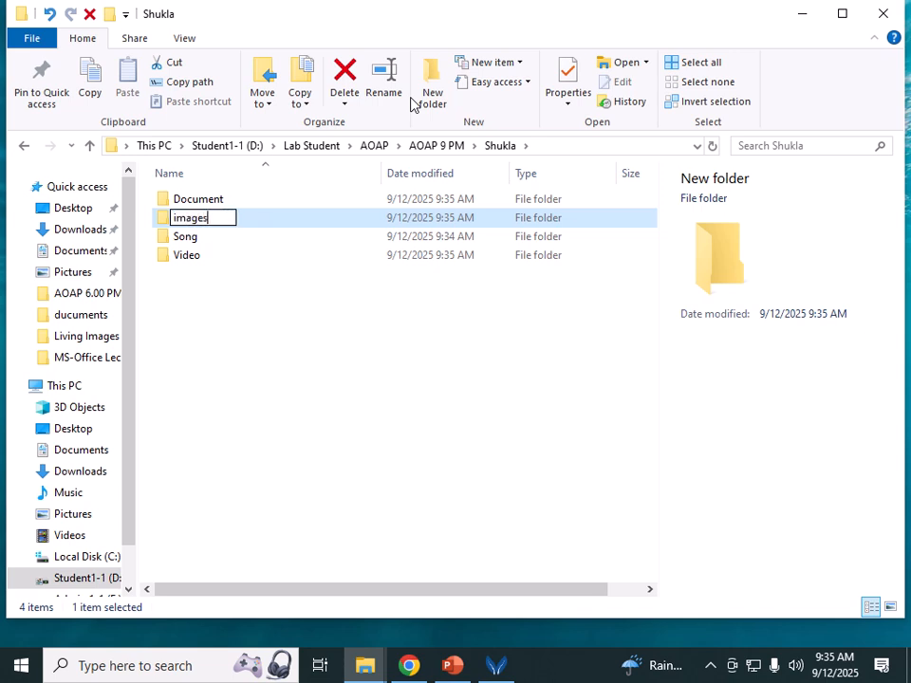
key(Return)
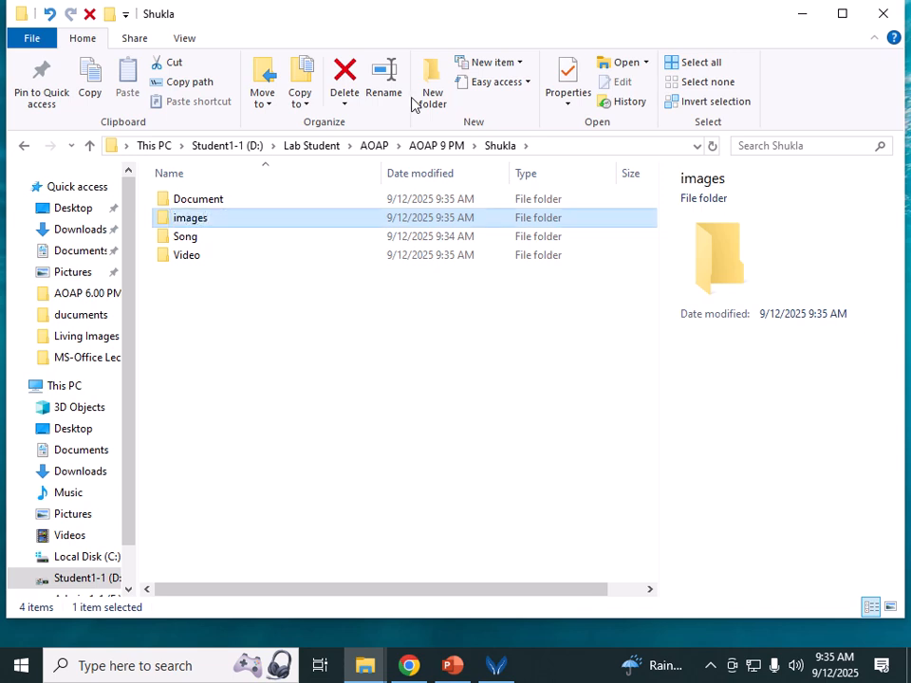
click(404, 404)
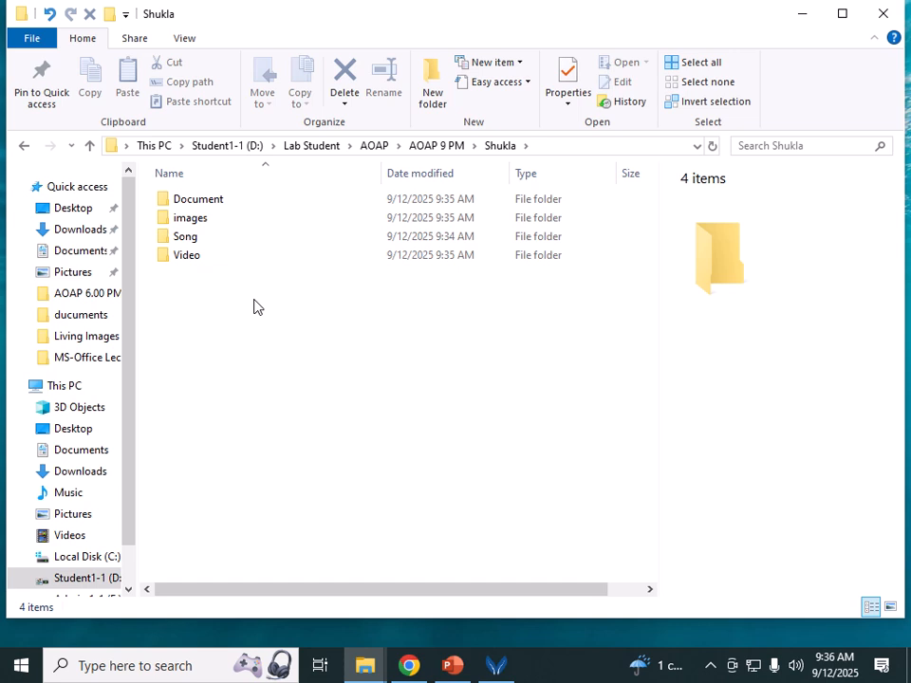
Step: Open Song and create two subfolders named Dard nagme and Romantic Nagme
double_click(182, 237)
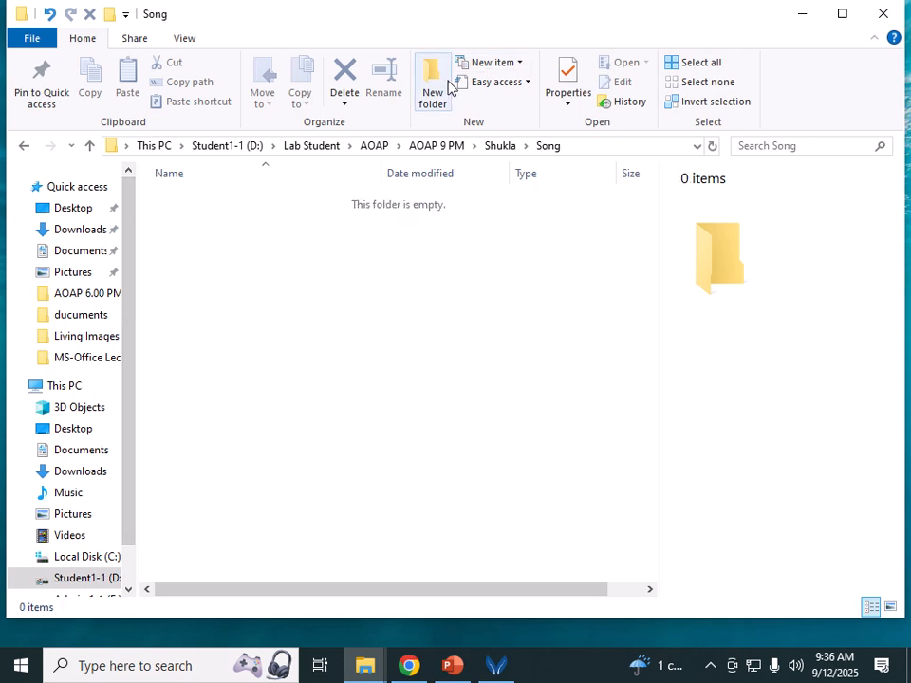
click(450, 85)
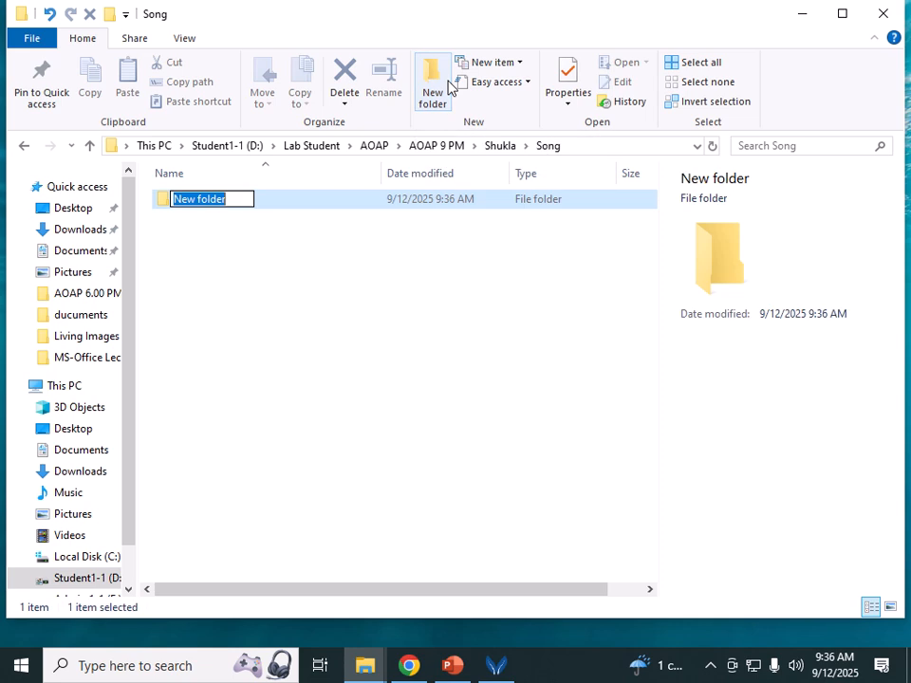
text(Sde)
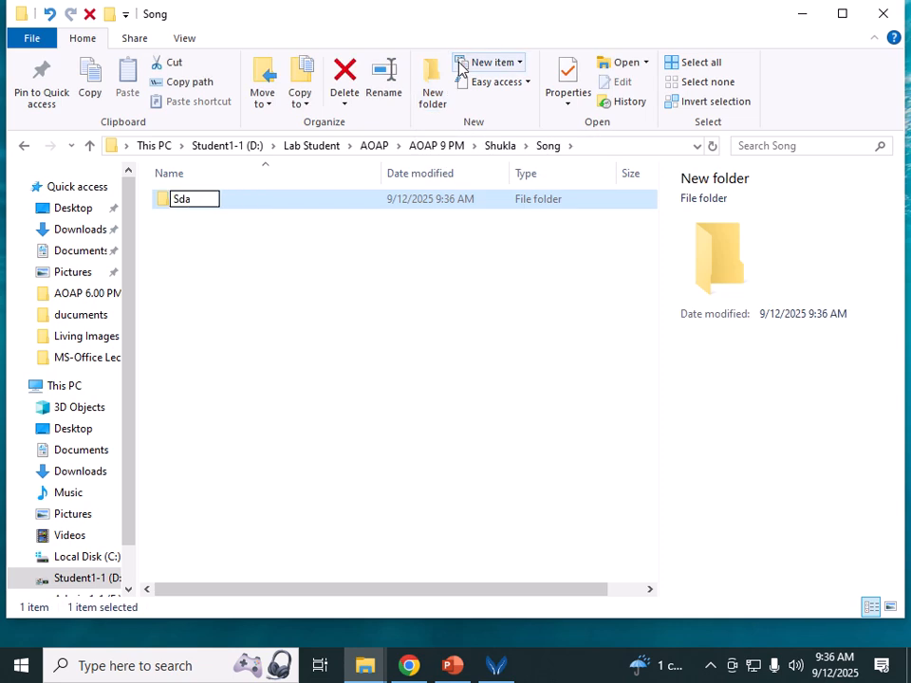
key(BackSpace)
key(BackSpace)
key(BackSpace)
text(Dard nagme)
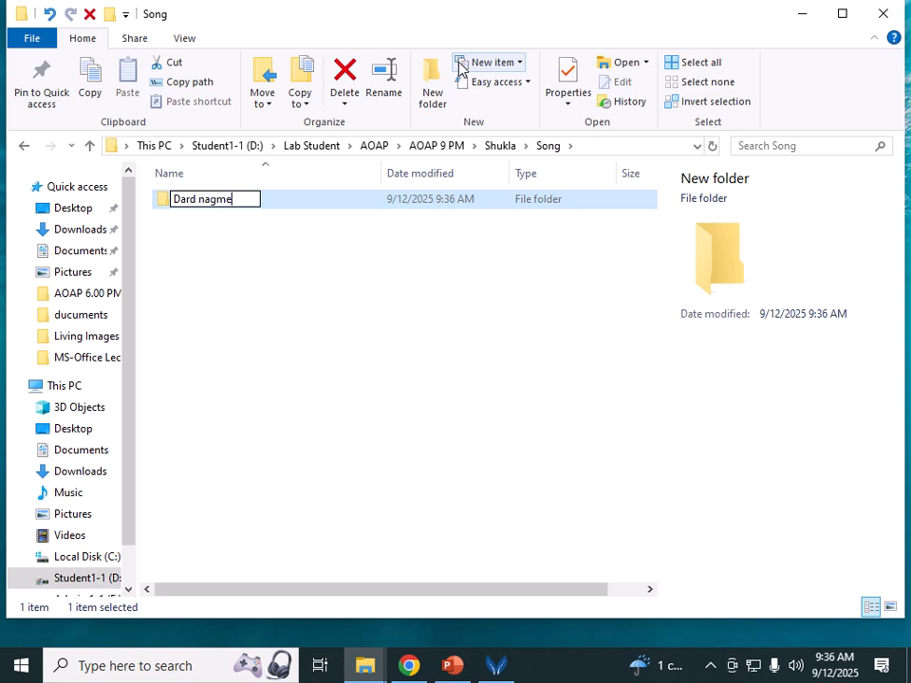
key(Return)
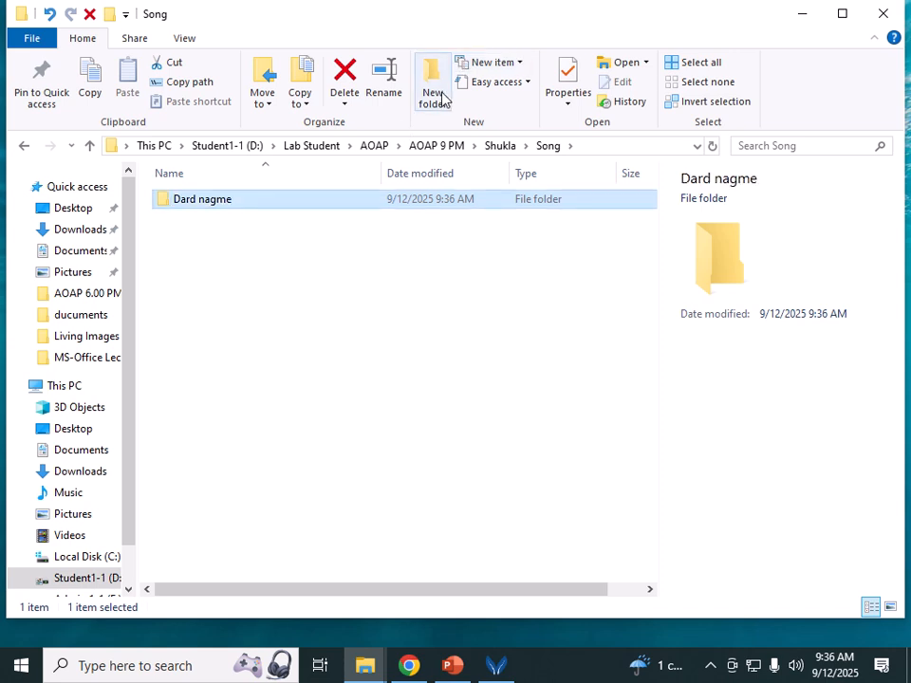
click(433, 91)
text(Rom)
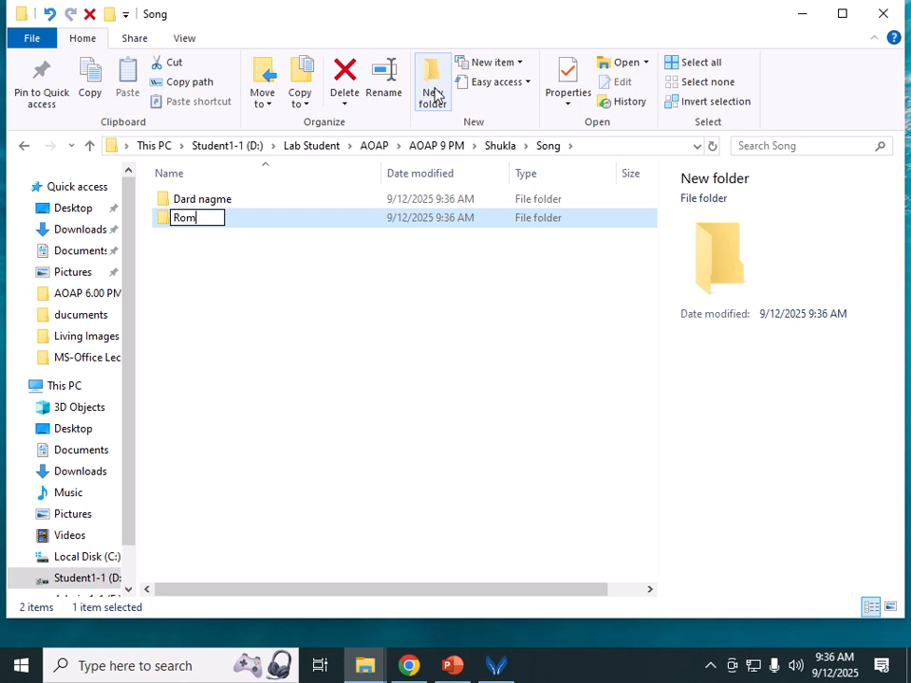
text(antic Na)
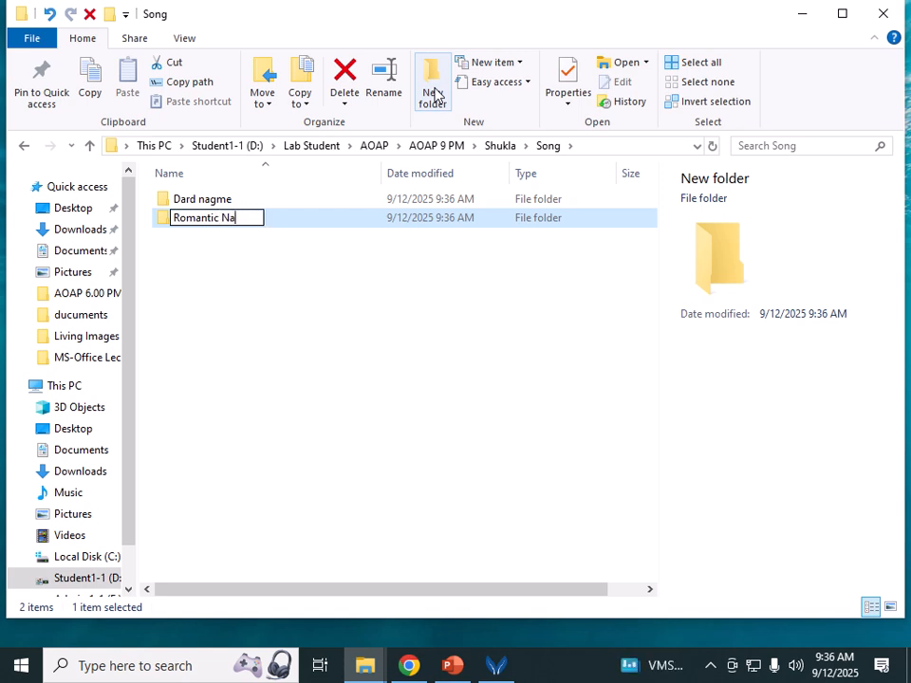
text(gme)
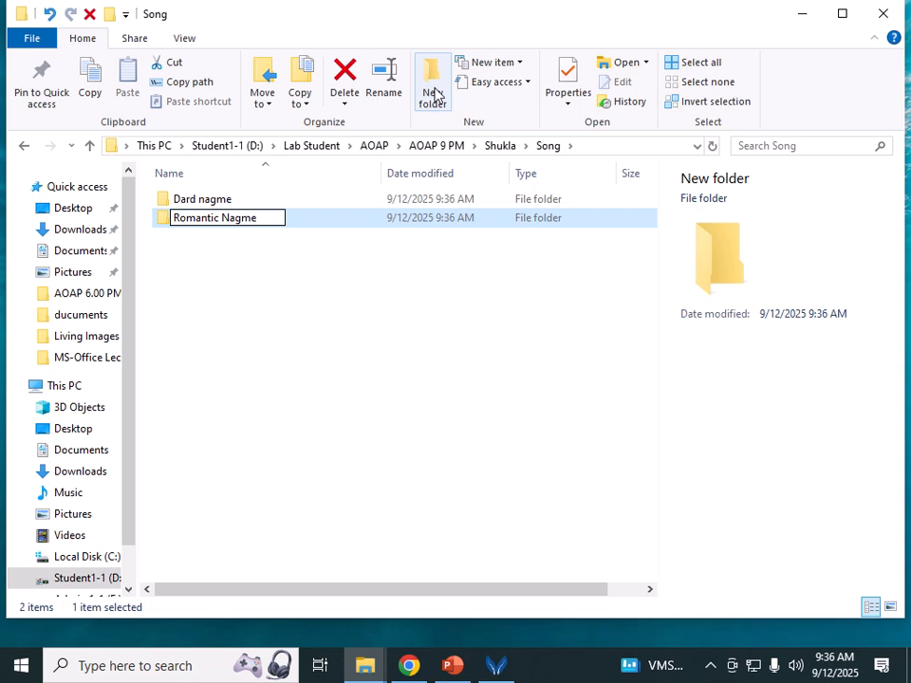
key(Return)
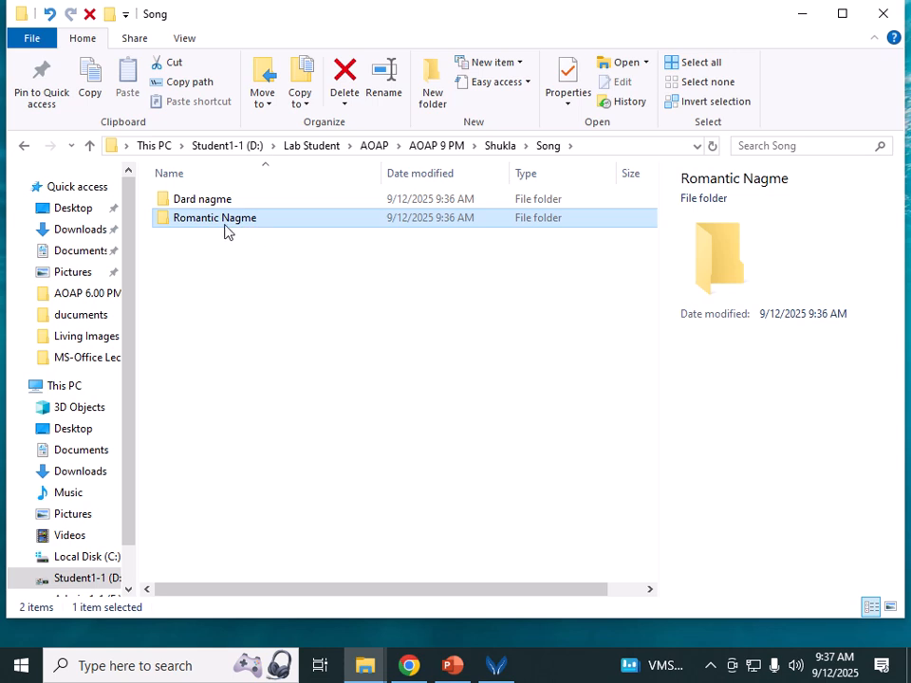
Step: Delete the Romantic Nagme and Dard nagme folders, then close File Explorer
click(344, 84)
click(230, 199)
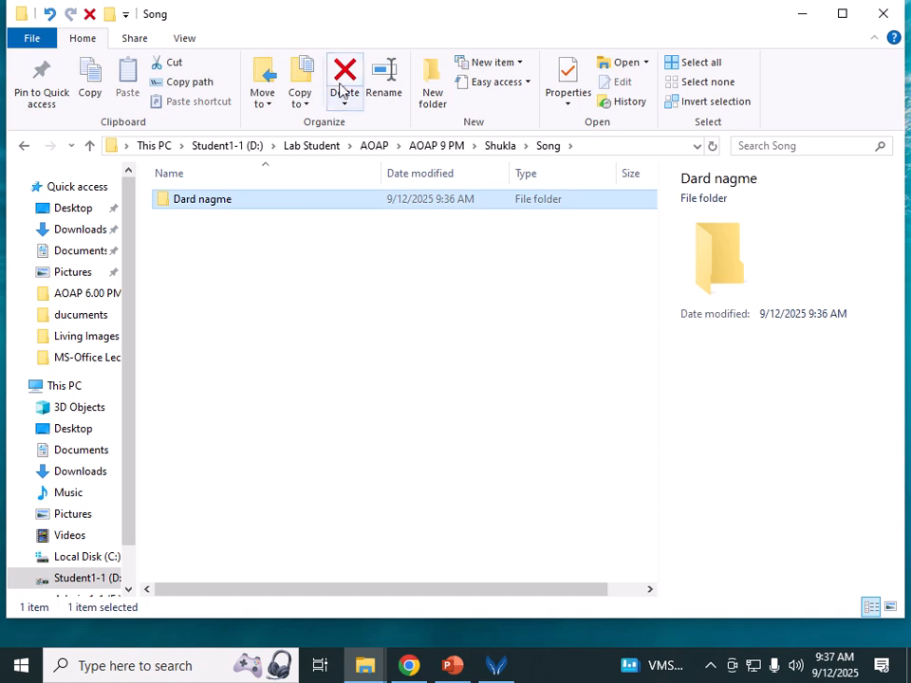
click(341, 87)
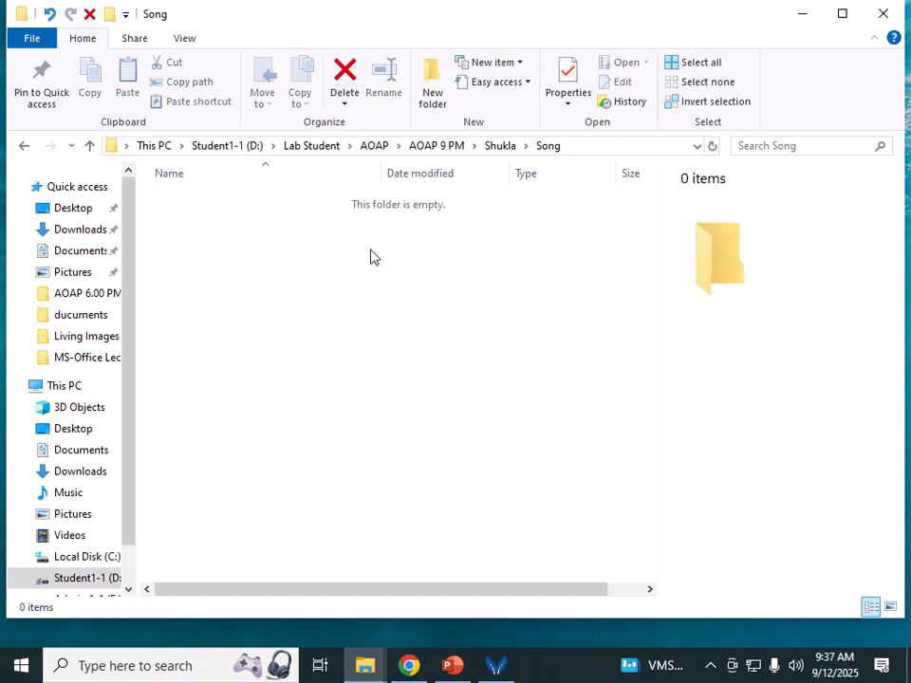
click(896, 23)
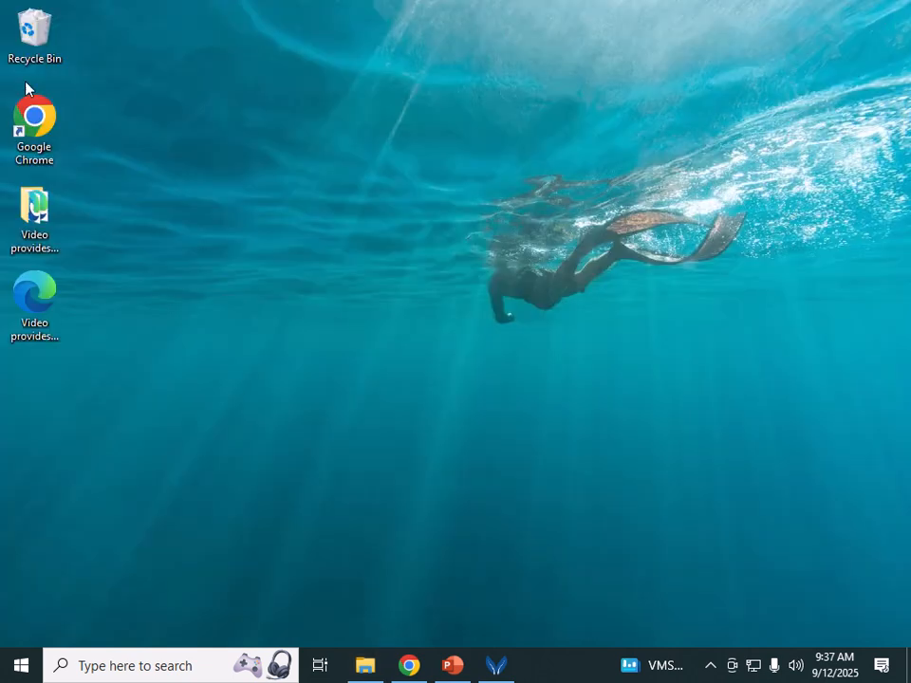
Step: Empty the Recycle Bin, confirming permanent deletion of its 4 items
right_click(21, 55)
click(57, 80)
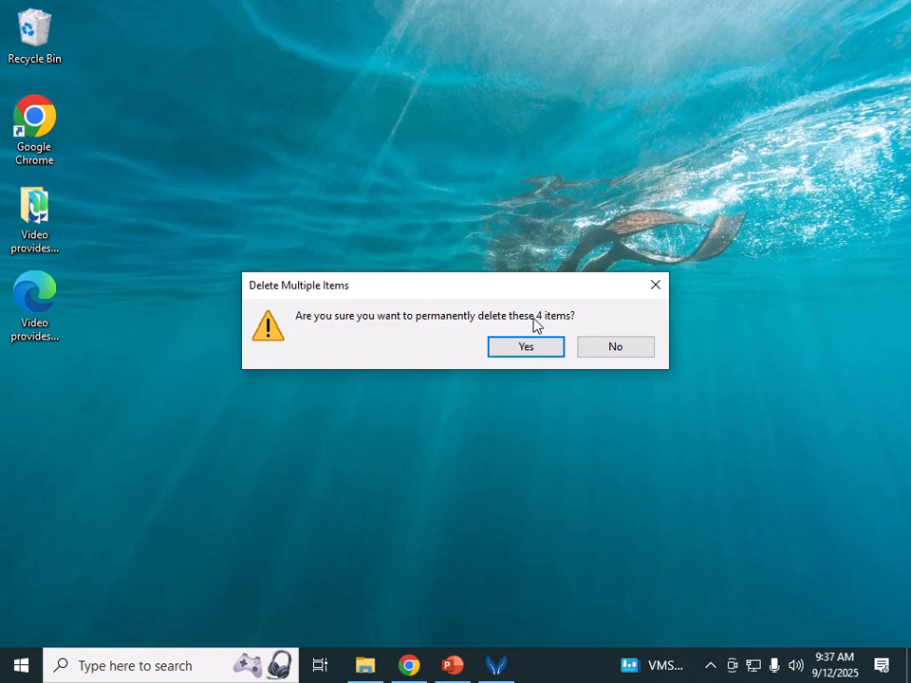
click(526, 347)
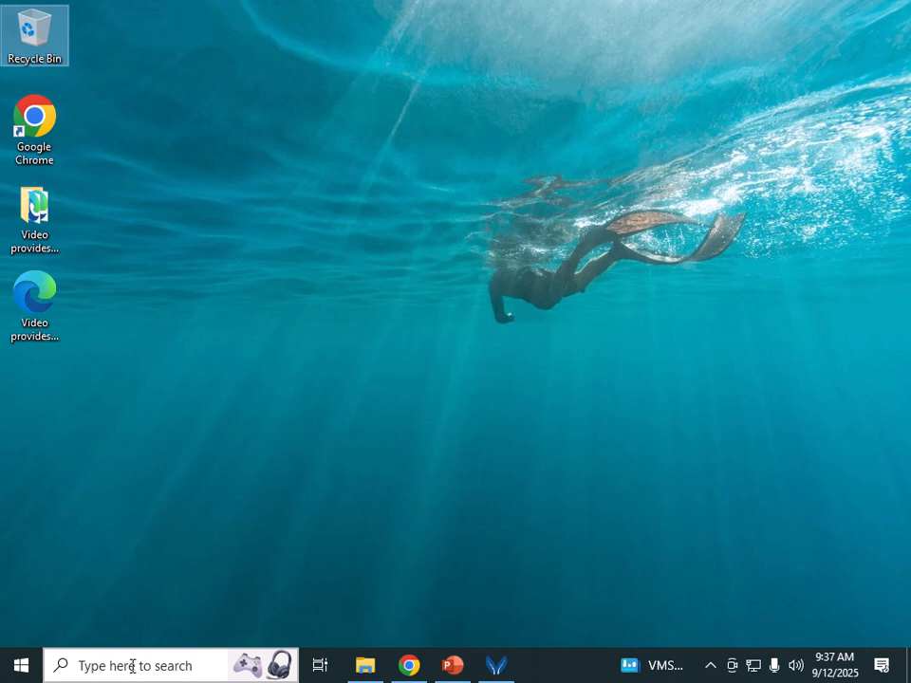
click(27, 674)
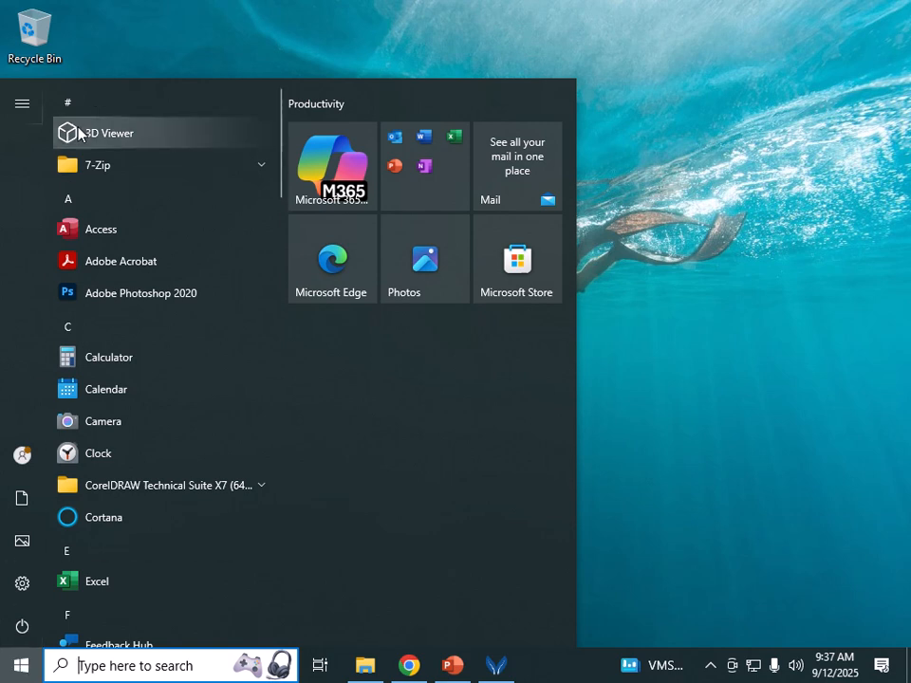
click(87, 332)
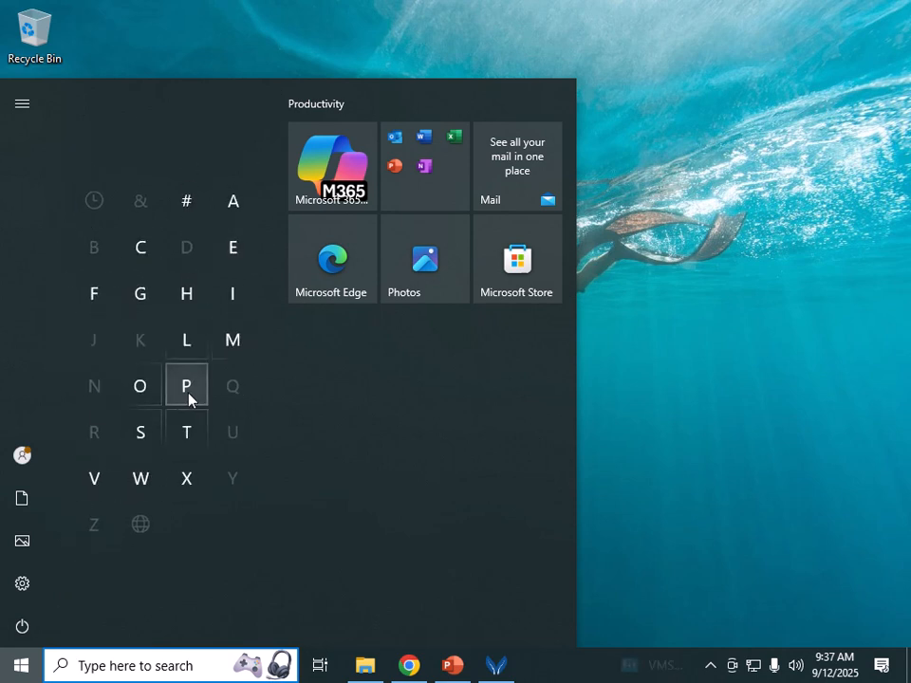
click(187, 391)
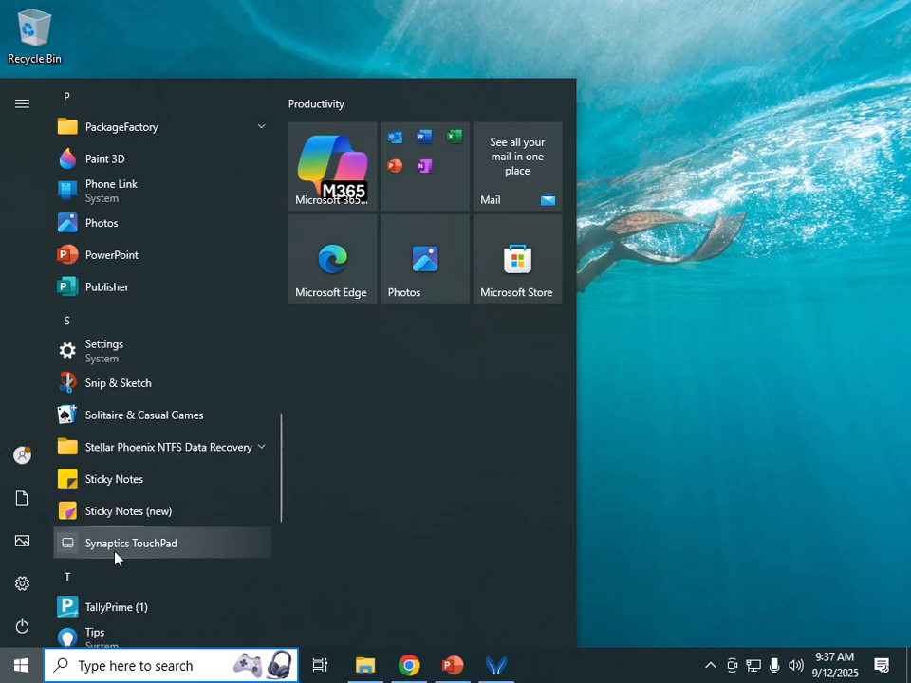
scroll(118, 605, down, 3)
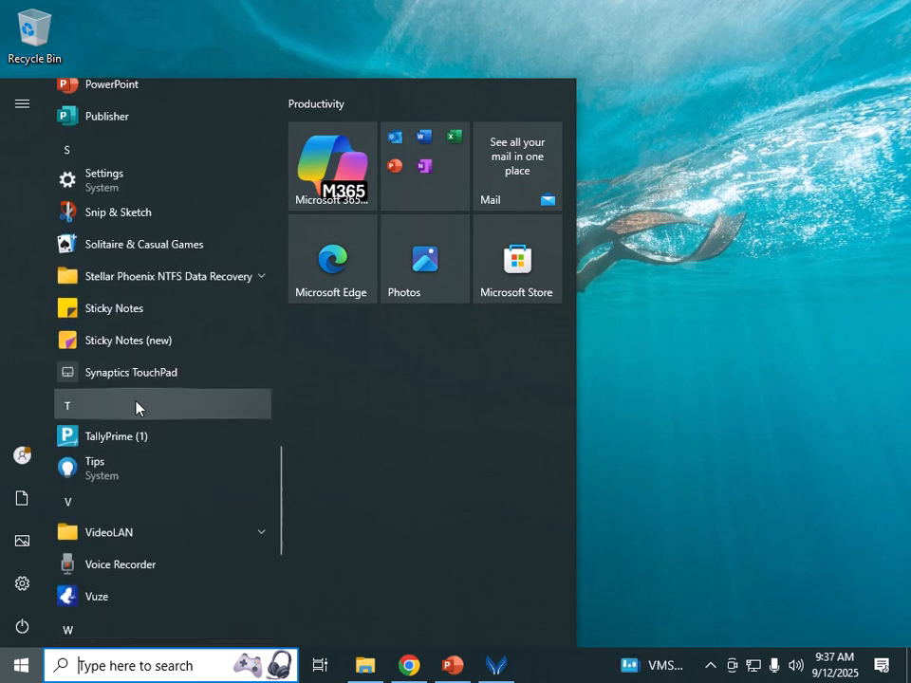
click(136, 406)
click(153, 470)
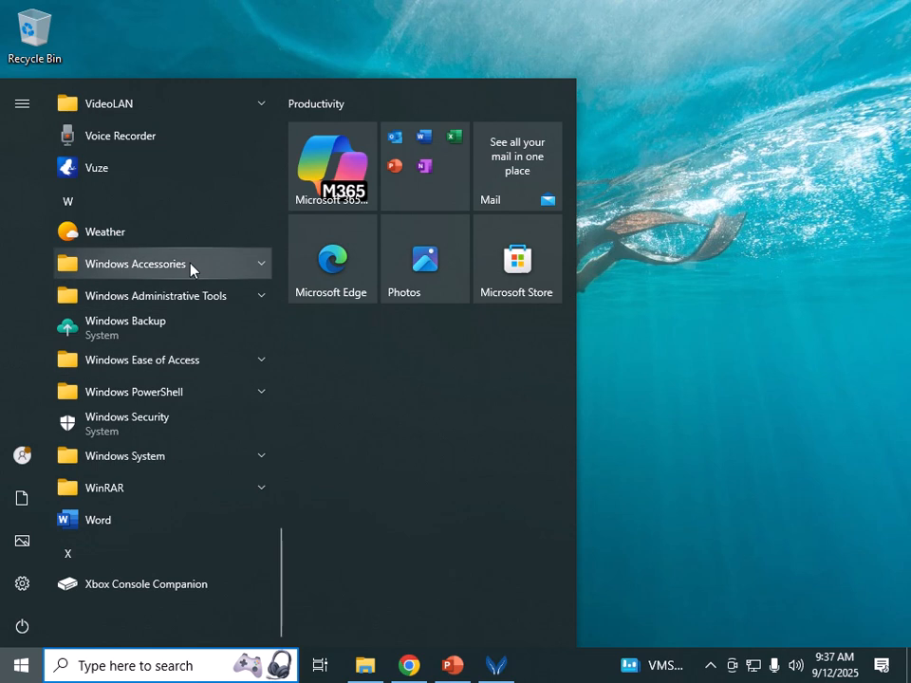
click(191, 266)
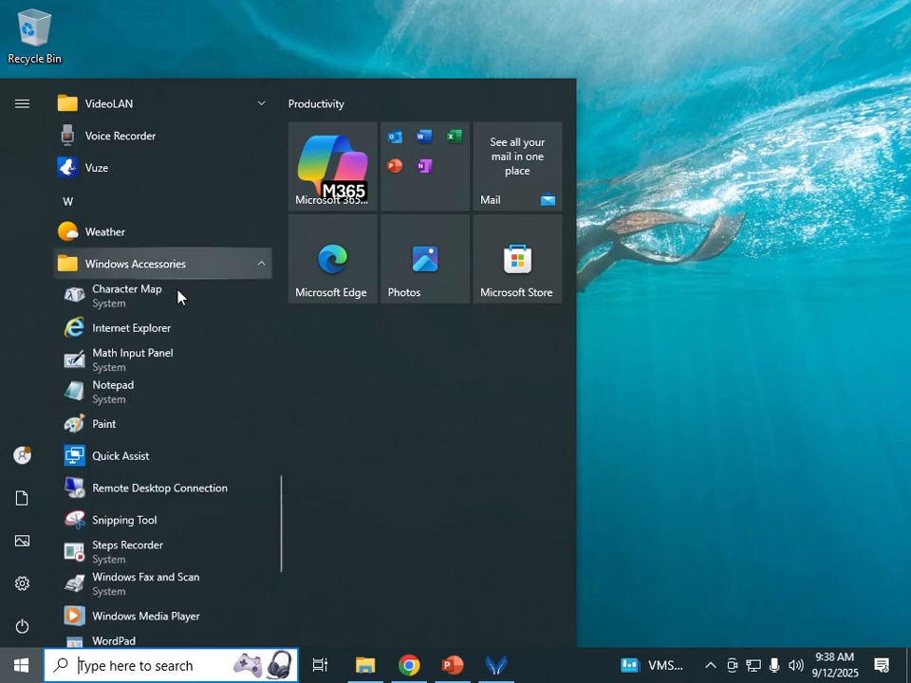
click(105, 424)
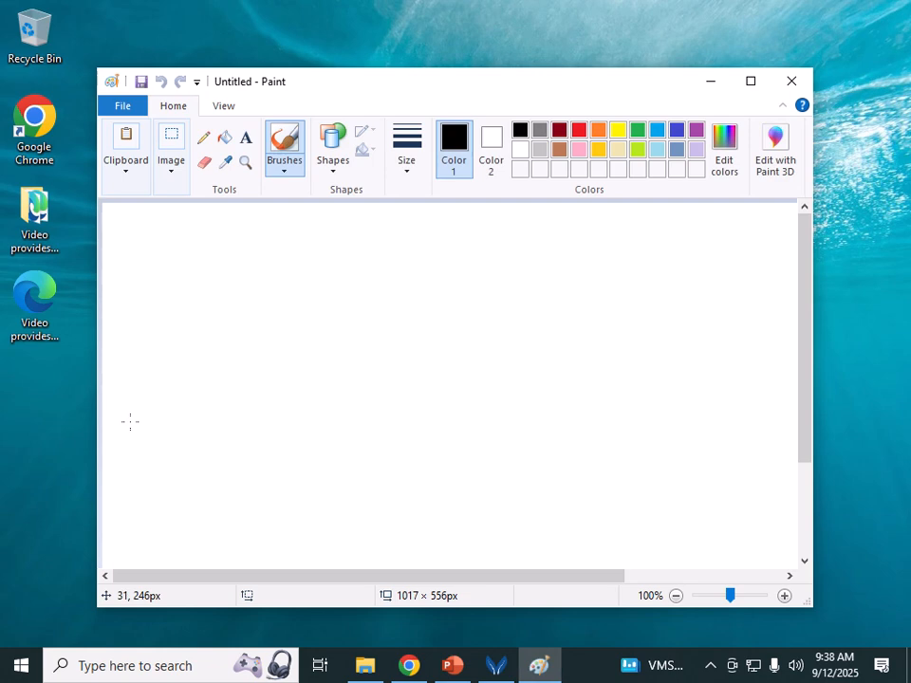
click(792, 80)
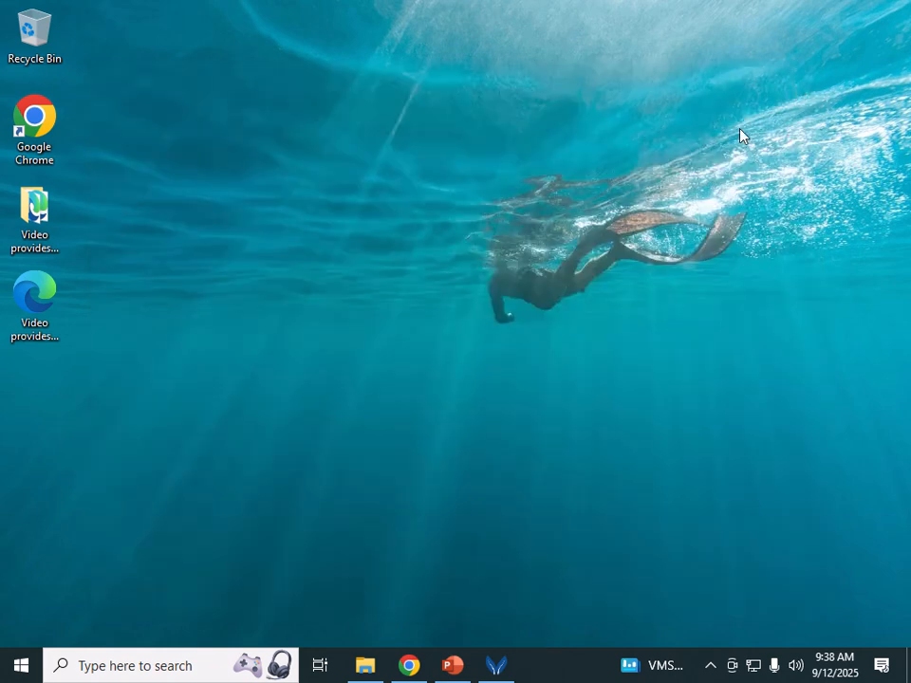
click(173, 675)
text(Pai)
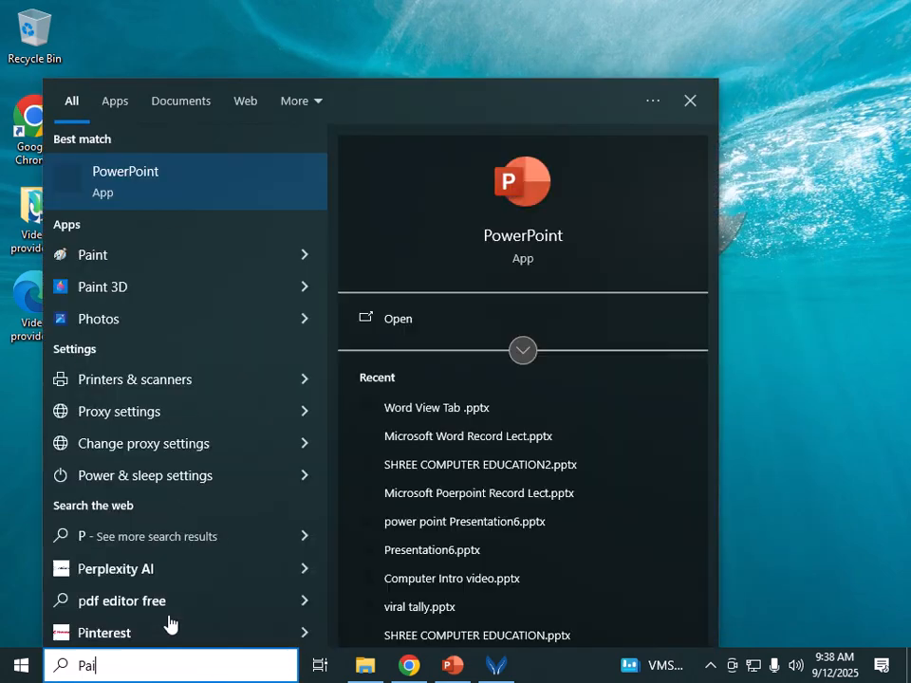
text(nt)
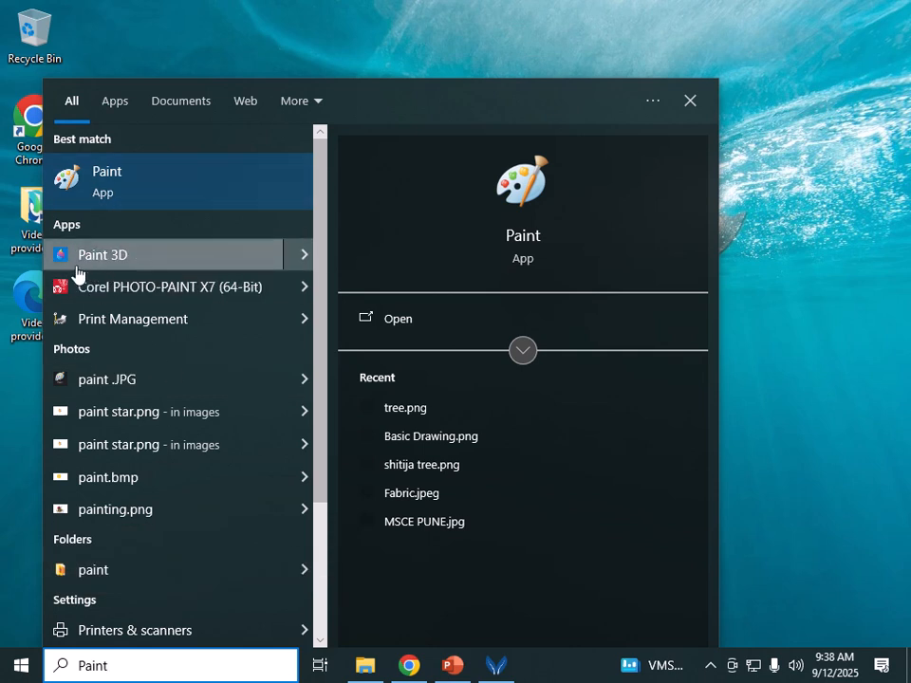
click(96, 192)
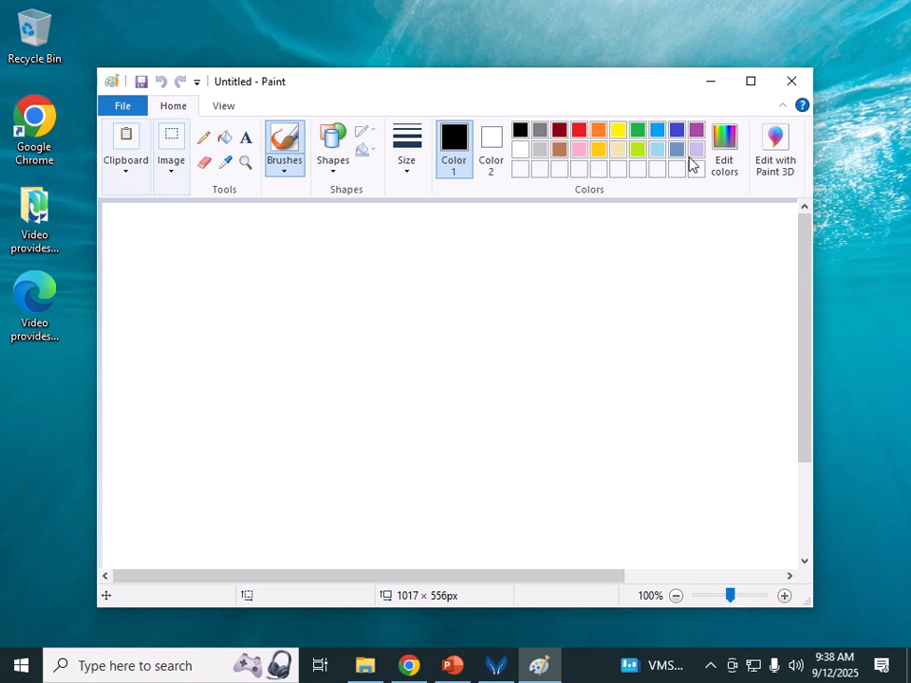
click(789, 83)
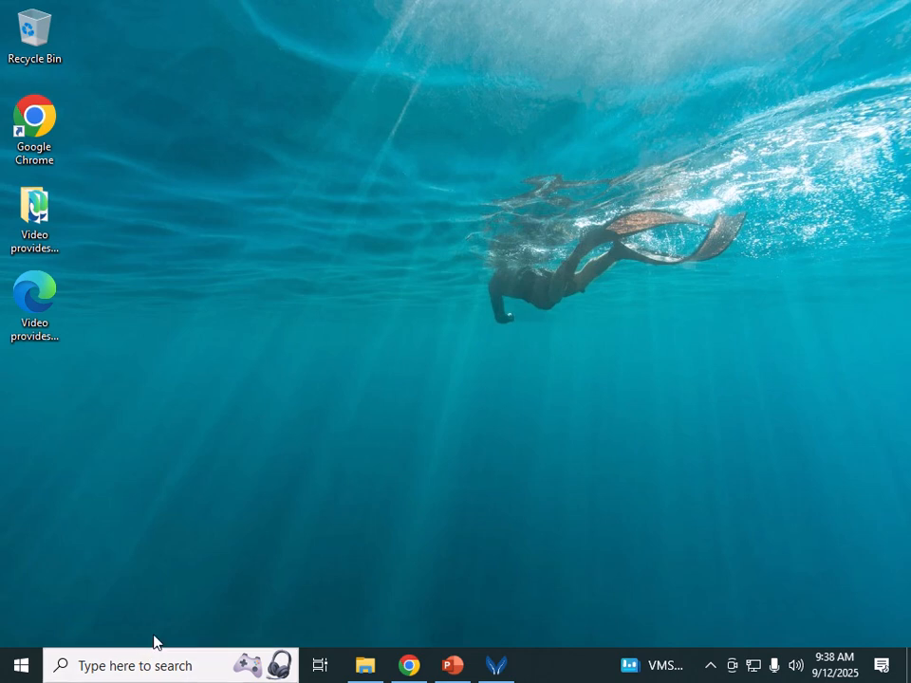
Step: Launch Paint from the Run dialog with Pbrush and maximize its window
key(super+r)
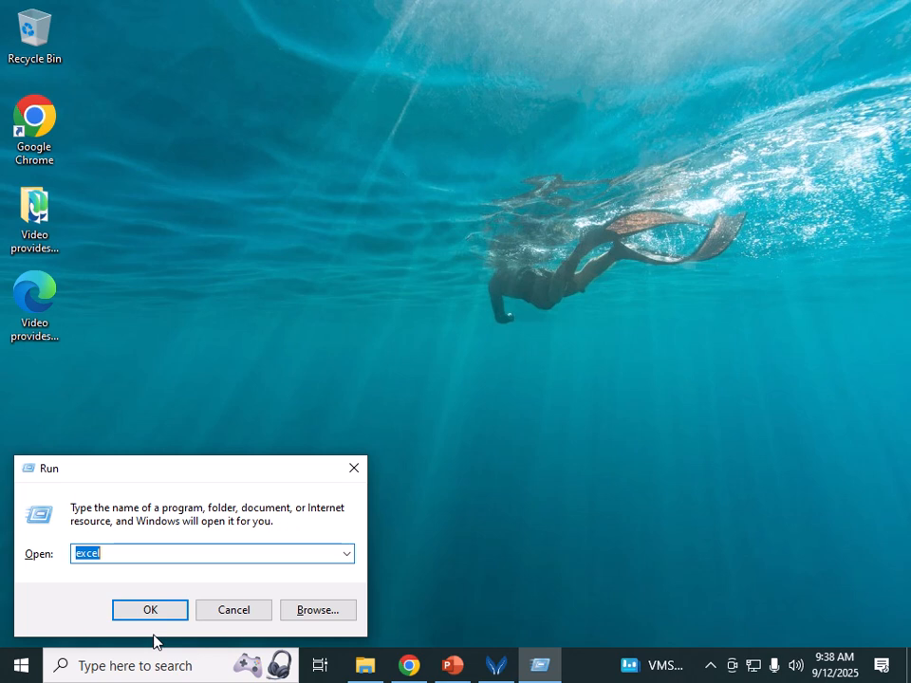
text(Pbrush)
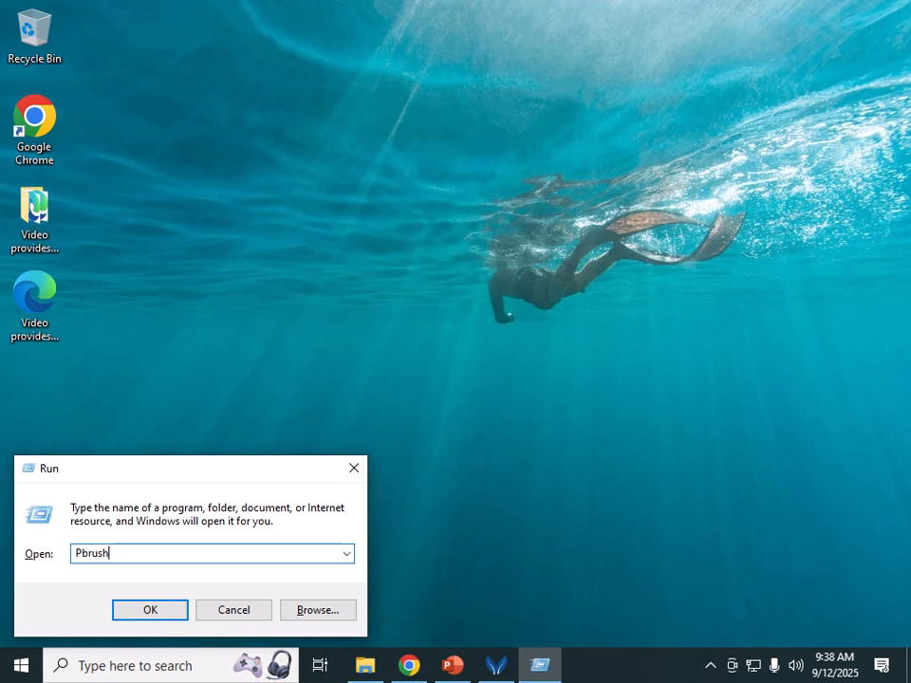
key(Return)
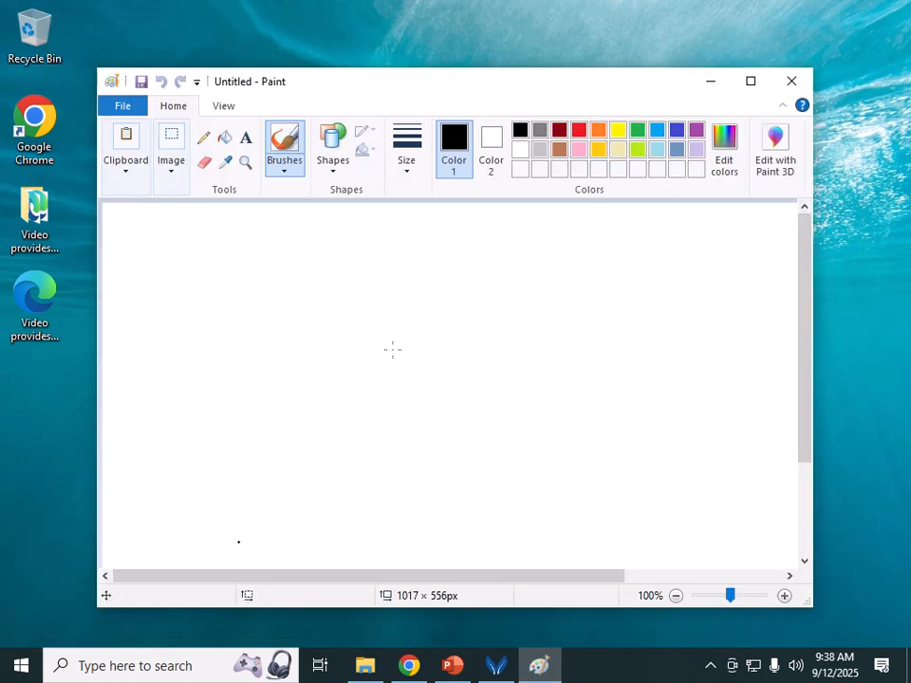
click(751, 82)
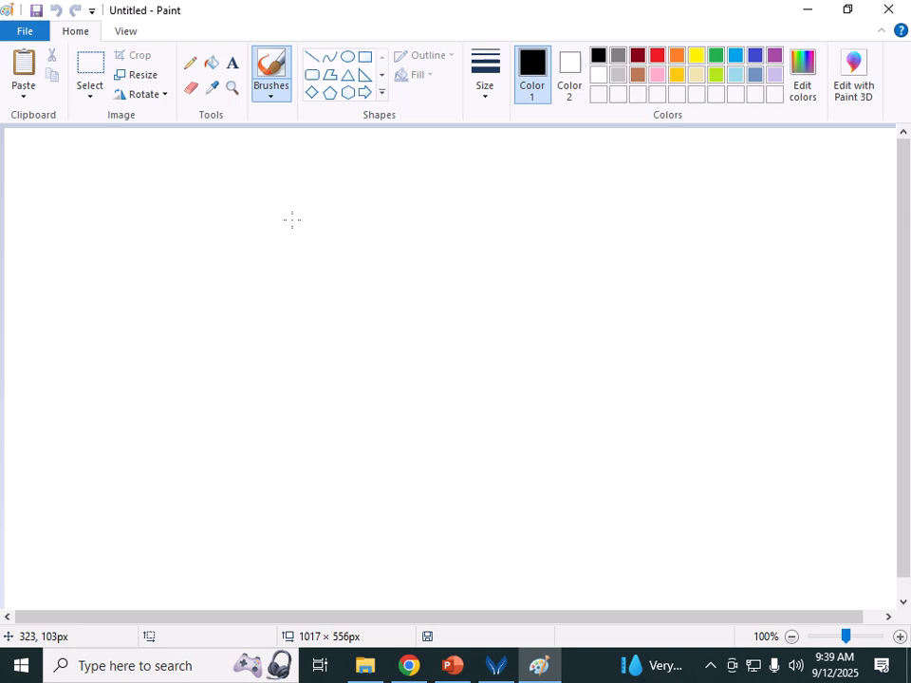
Step: Draw a black circle near the canvas centre and a rectangle overlapping its right side
click(331, 59)
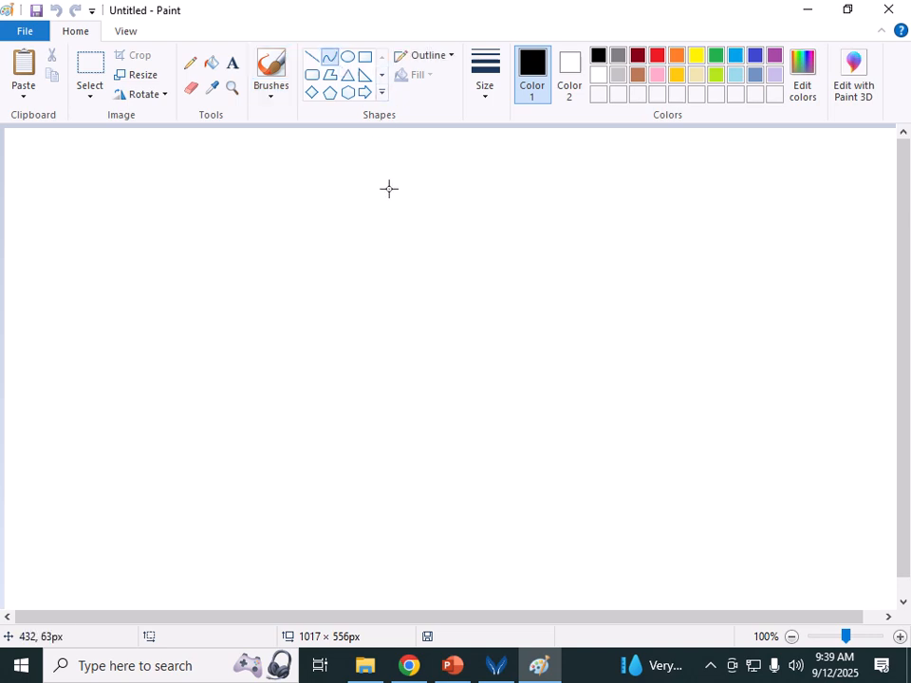
click(347, 57)
drag(235, 230, 508, 484)
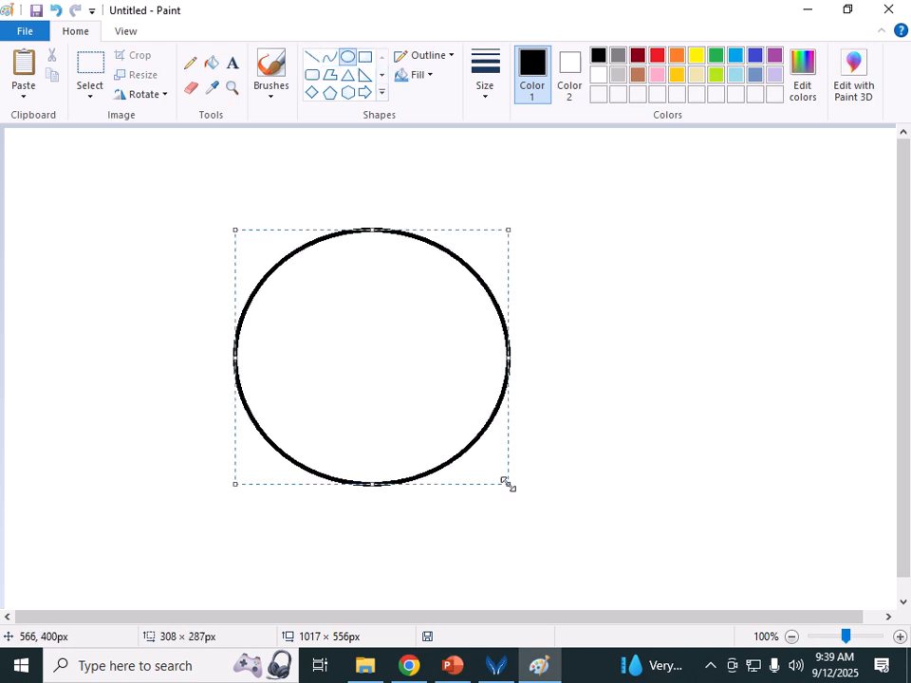
click(365, 59)
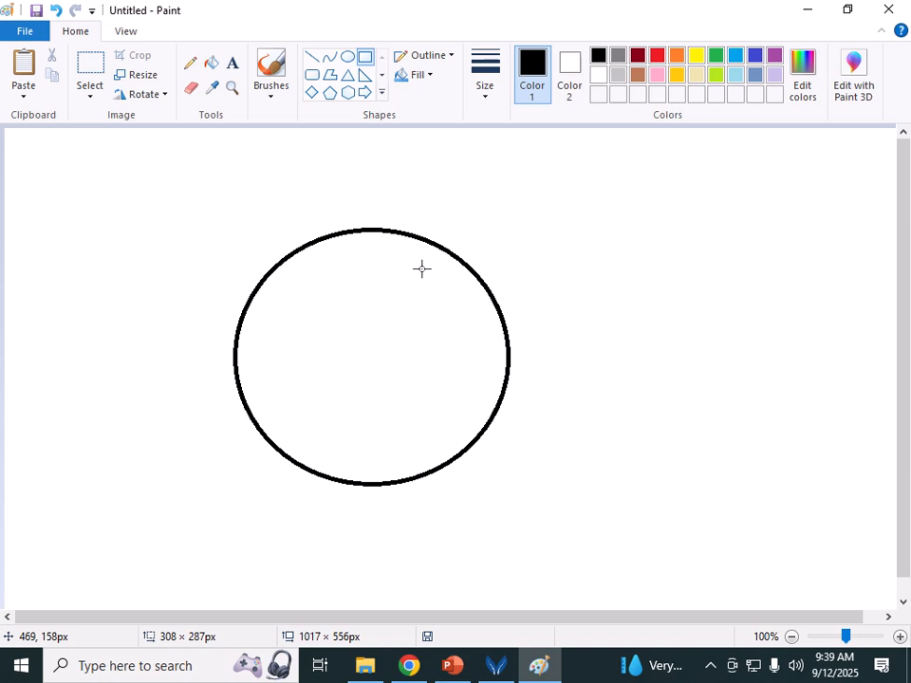
drag(422, 269, 661, 429)
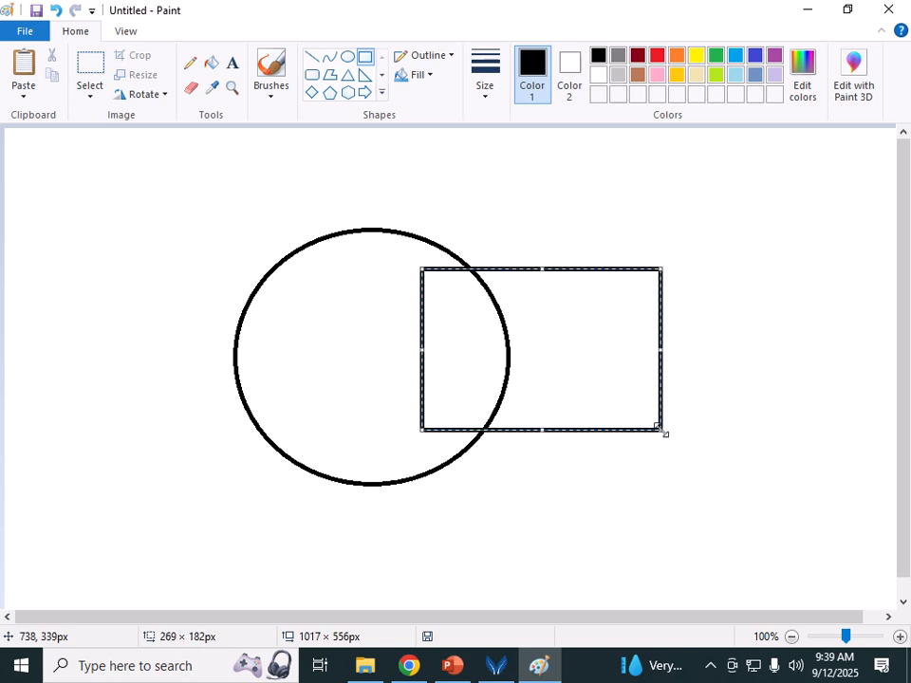
Step: Draw a red triangle overlapping the circle's left side
click(347, 80)
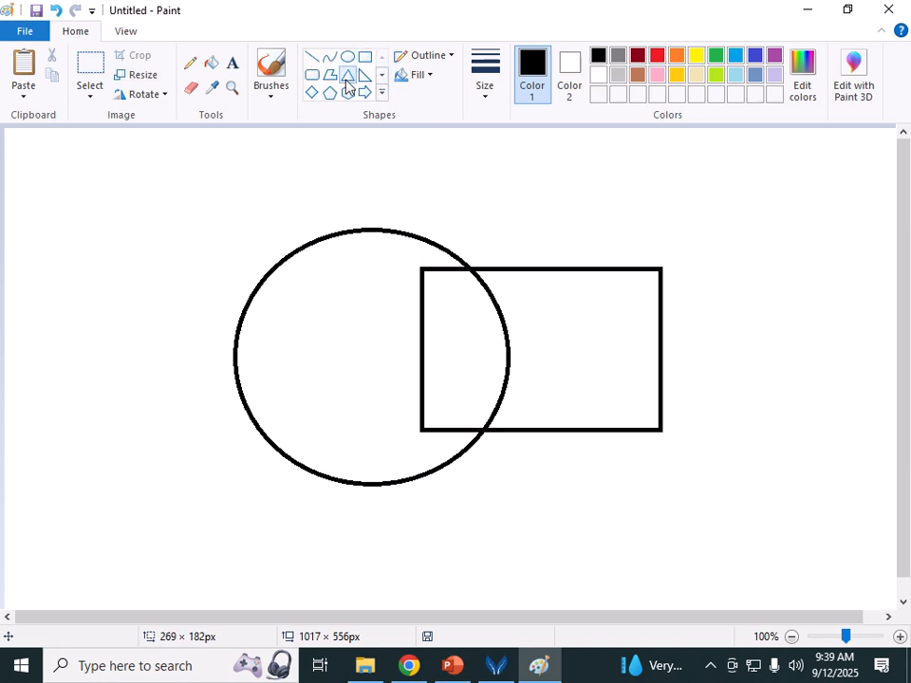
click(657, 55)
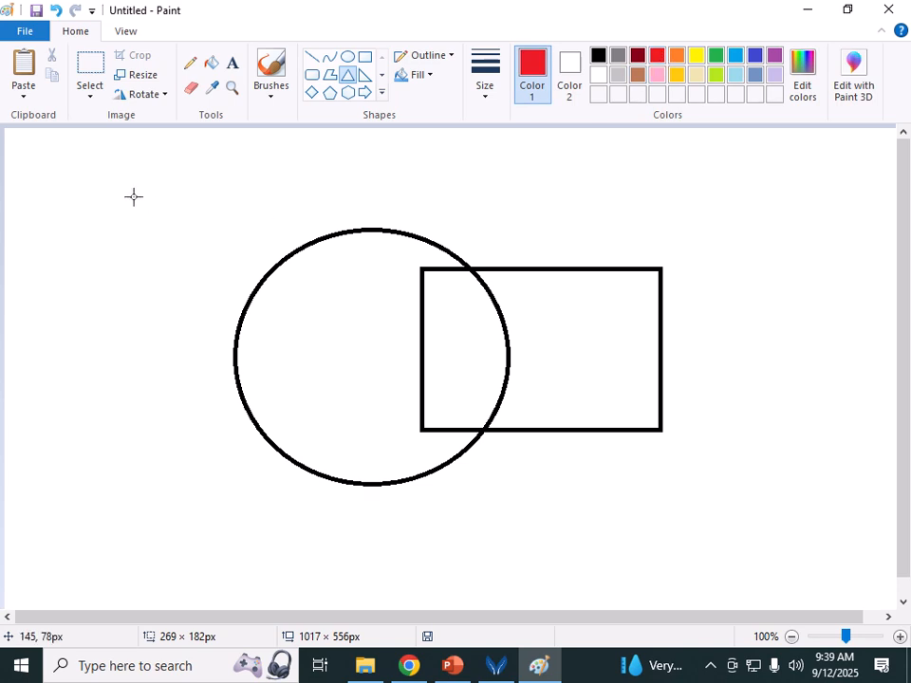
drag(139, 200, 375, 400)
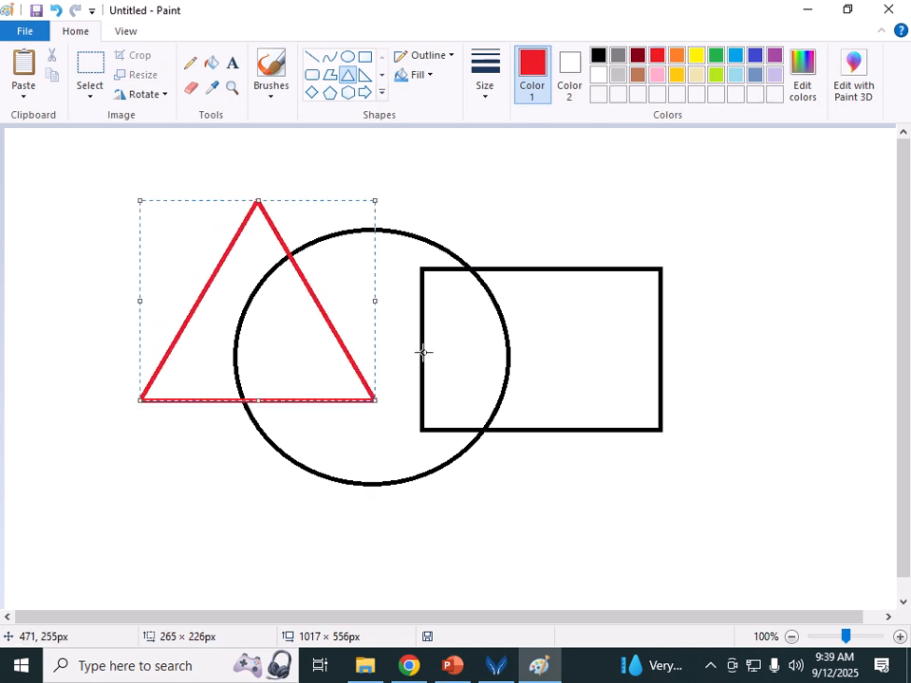
click(329, 93)
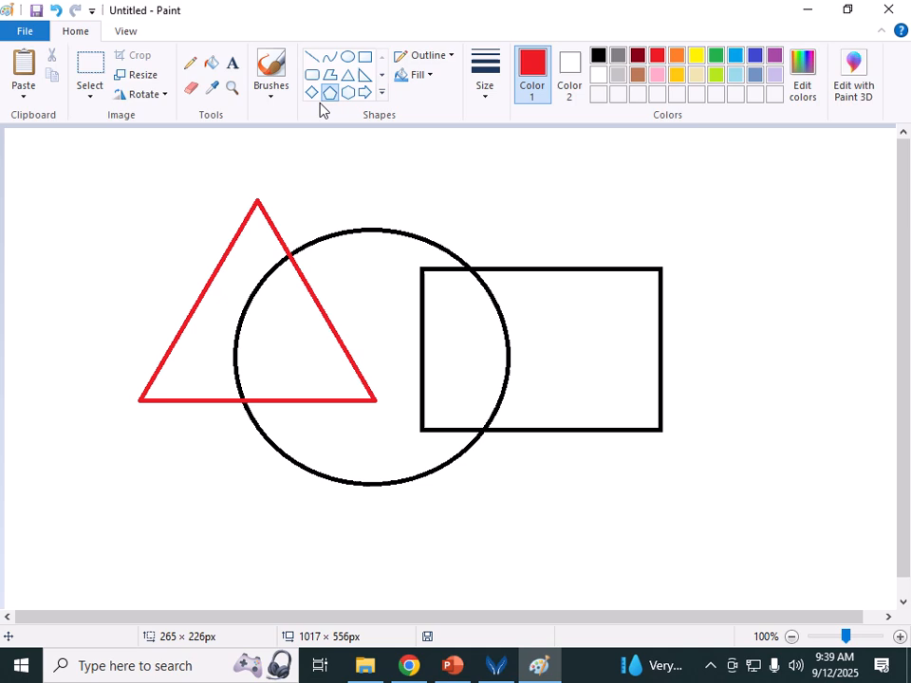
Step: Draw a pentagon over the lower middle with the second line thickness and a solid gold fill
click(487, 76)
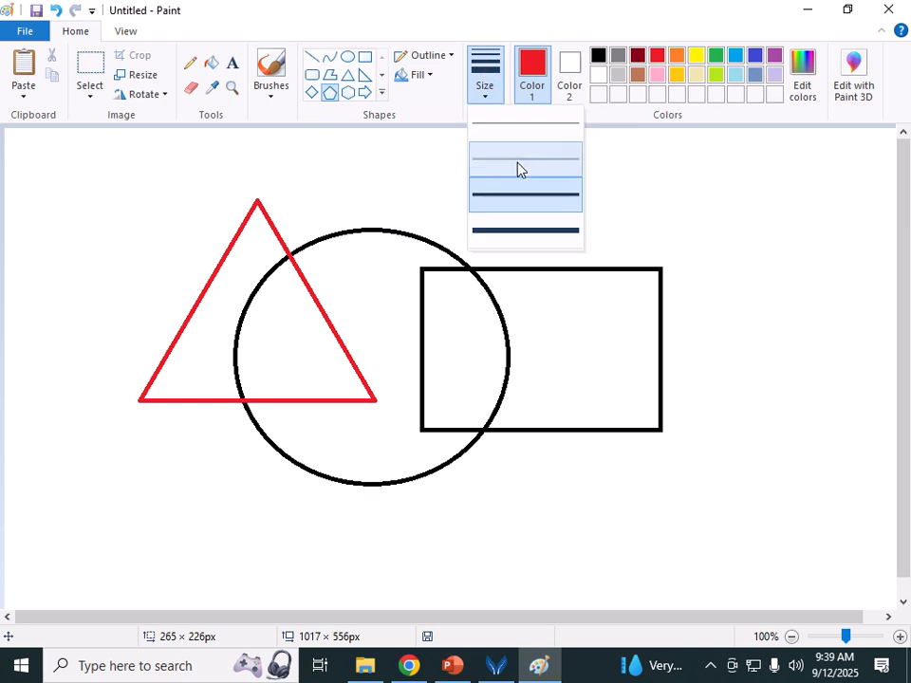
click(517, 168)
click(484, 99)
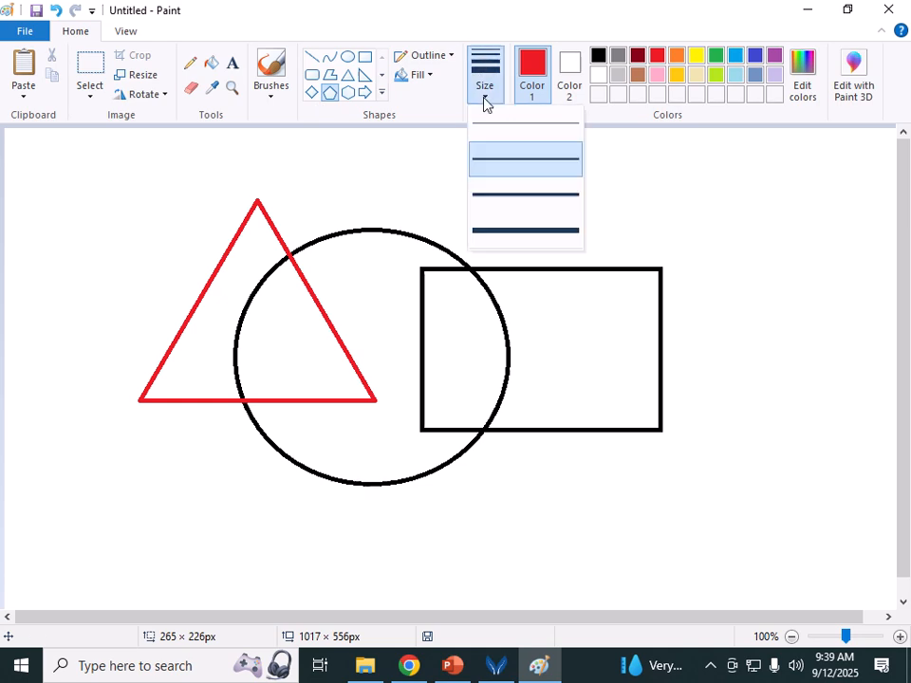
click(506, 159)
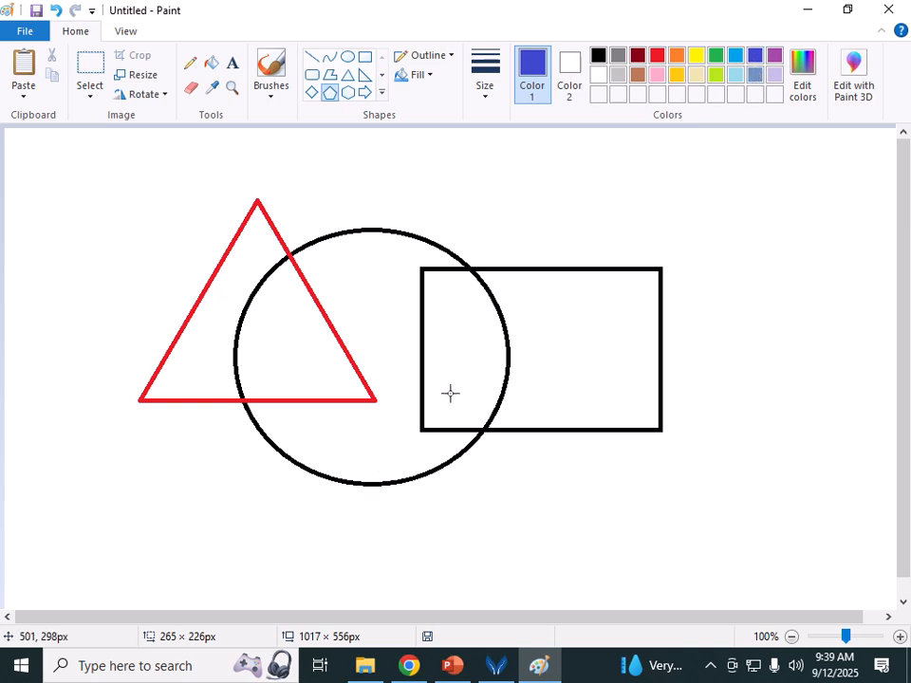
click(569, 82)
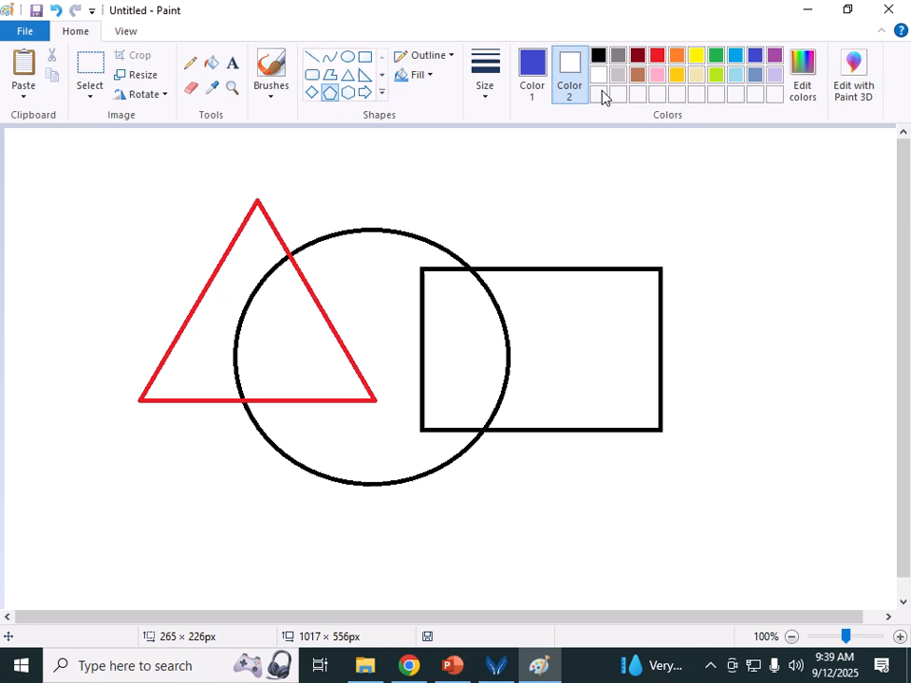
click(680, 82)
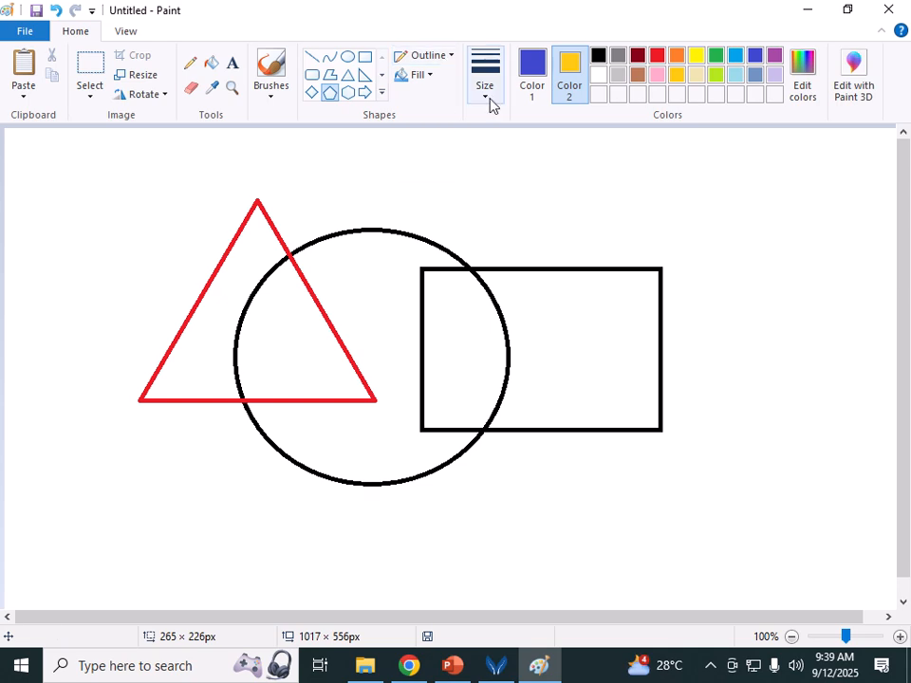
click(432, 78)
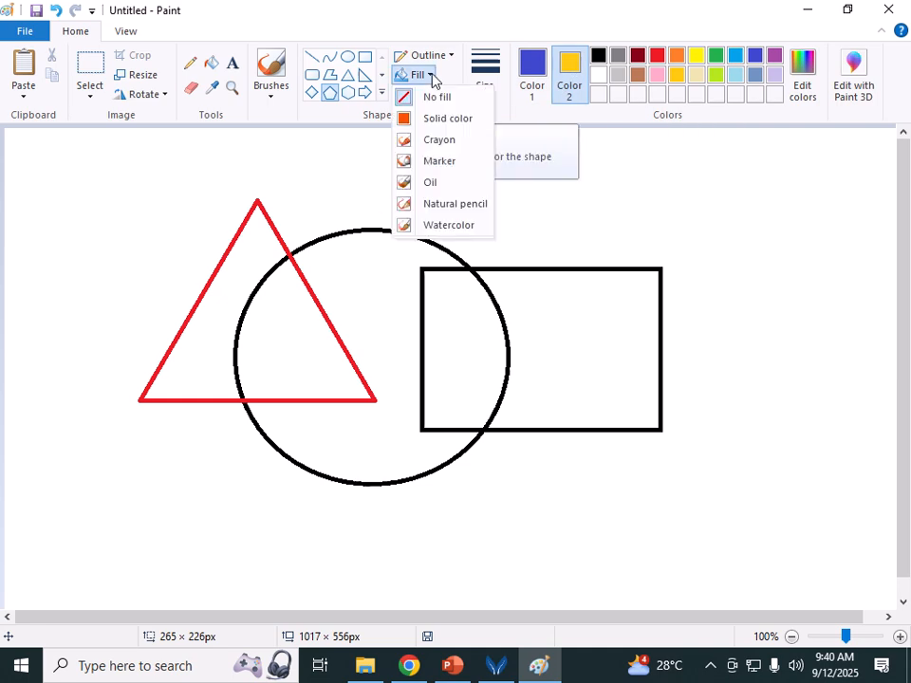
click(438, 121)
drag(272, 313, 546, 553)
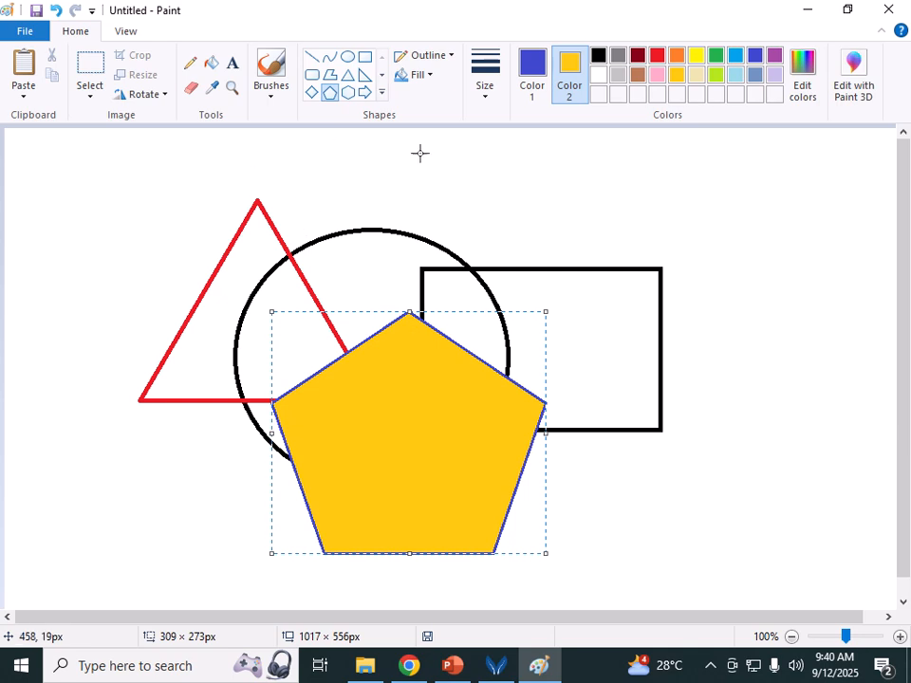
Step: Fill the rectangle and triangle with blue, undoing an accidental background fill
click(215, 74)
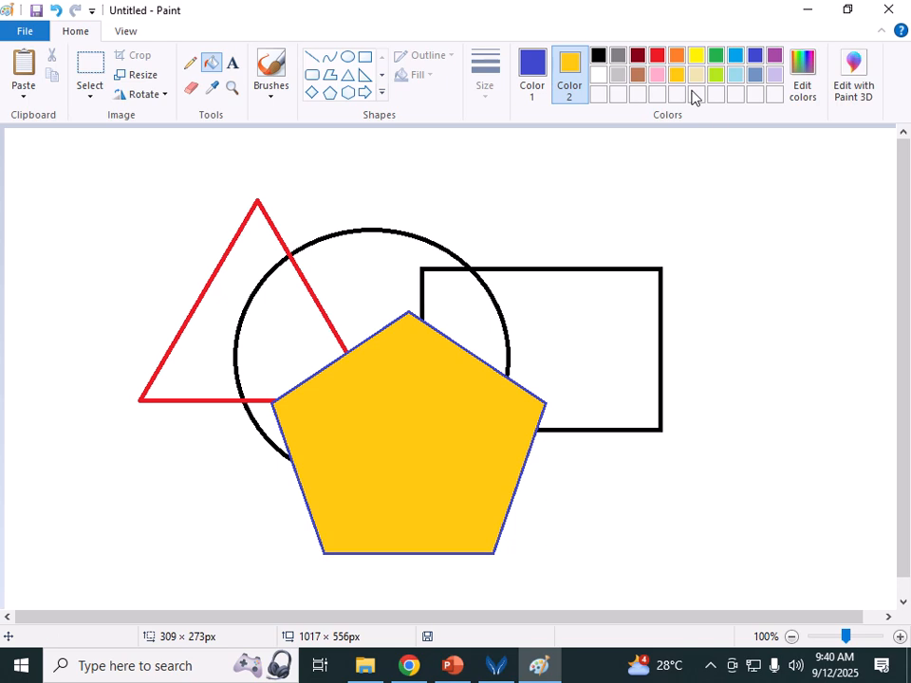
click(720, 61)
click(589, 359)
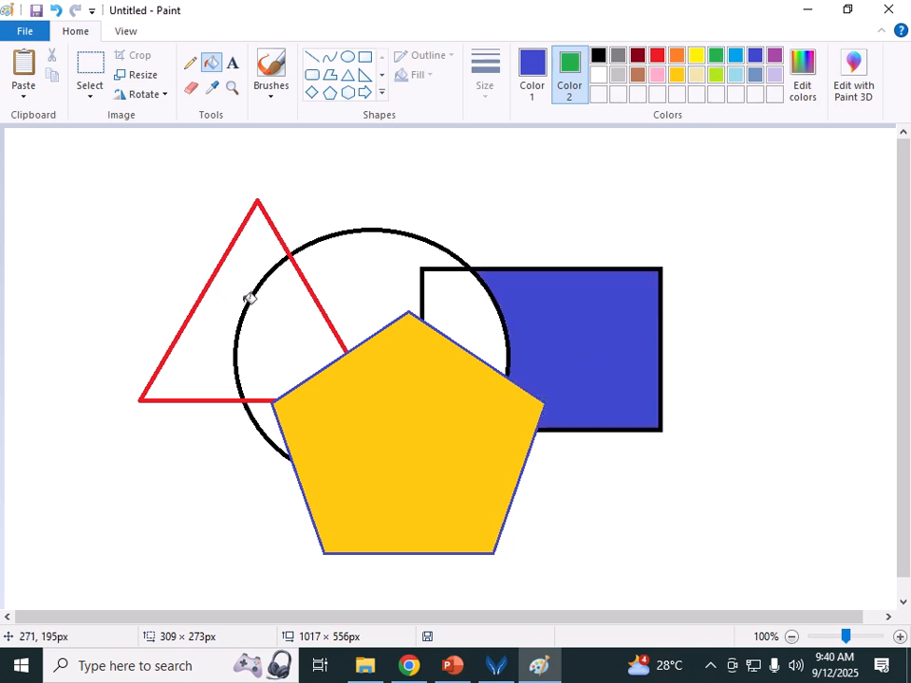
click(737, 57)
click(183, 323)
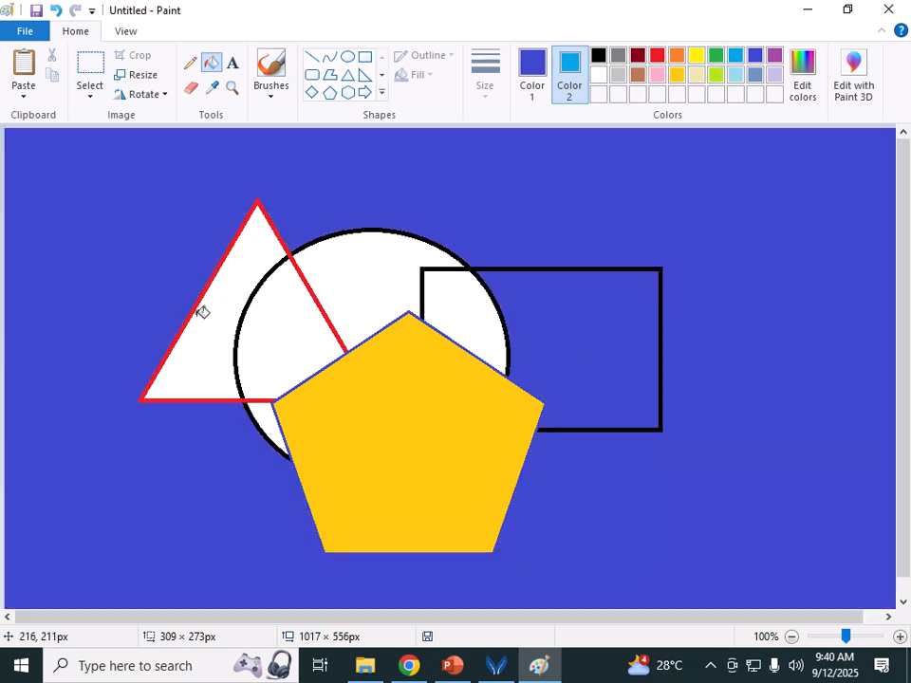
click(56, 11)
click(221, 310)
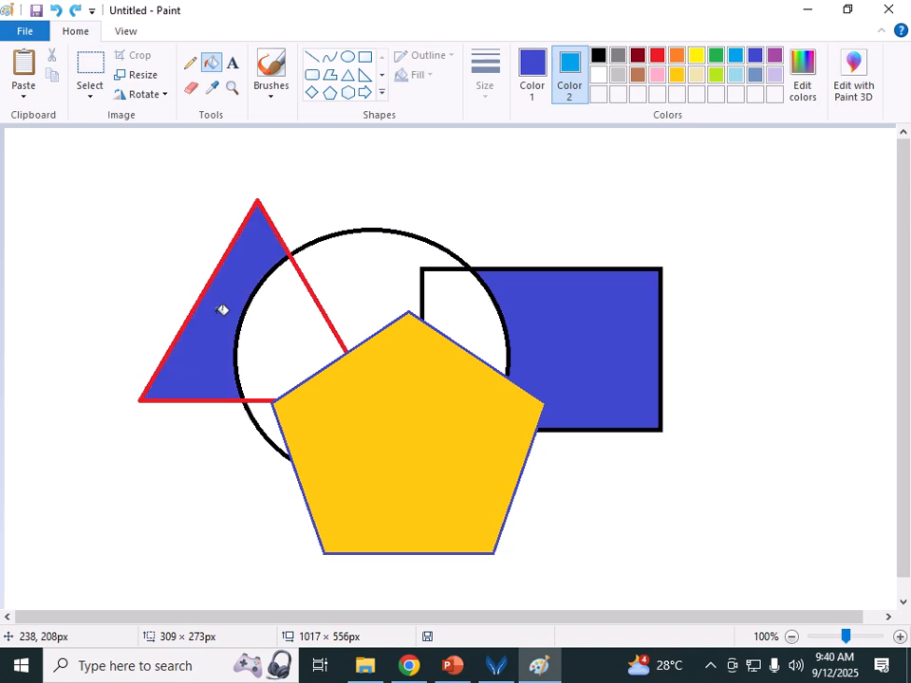
Step: Colour the circle's sections: upper region orange, left and right parts light blue, lower area red
click(678, 59)
click(534, 72)
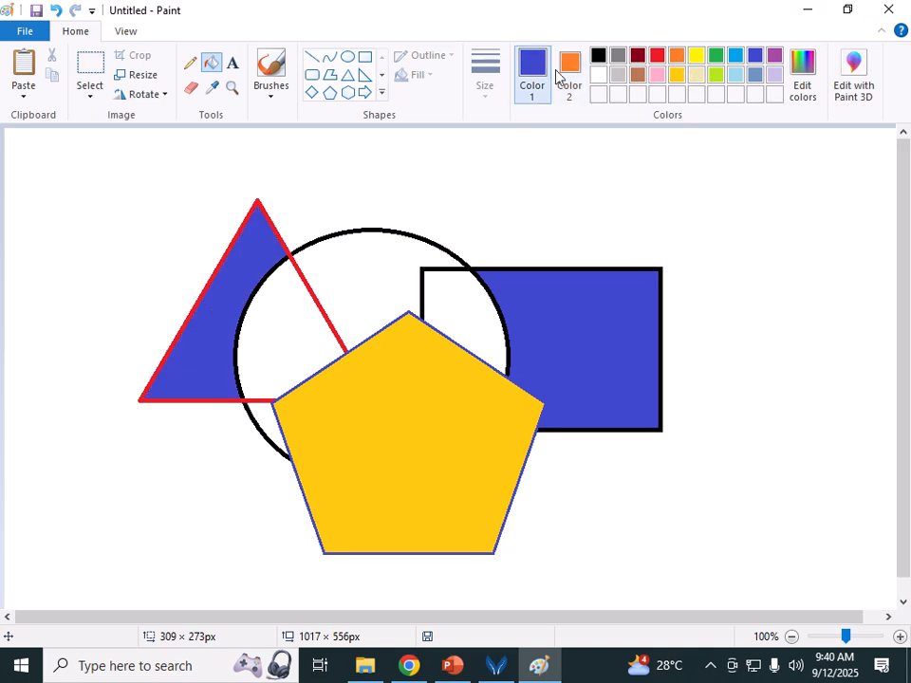
click(677, 59)
click(383, 277)
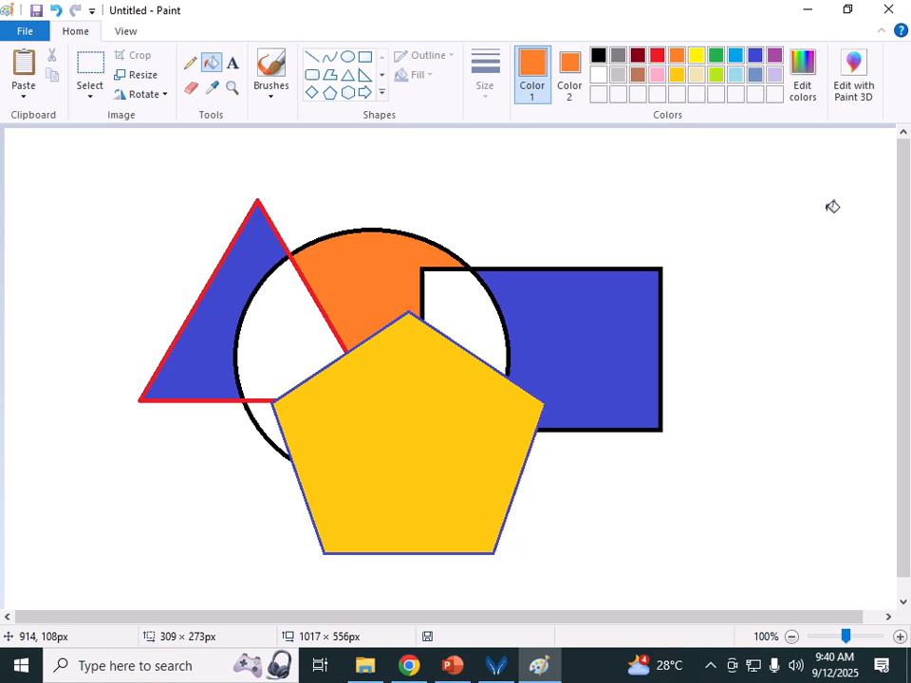
click(736, 56)
click(297, 317)
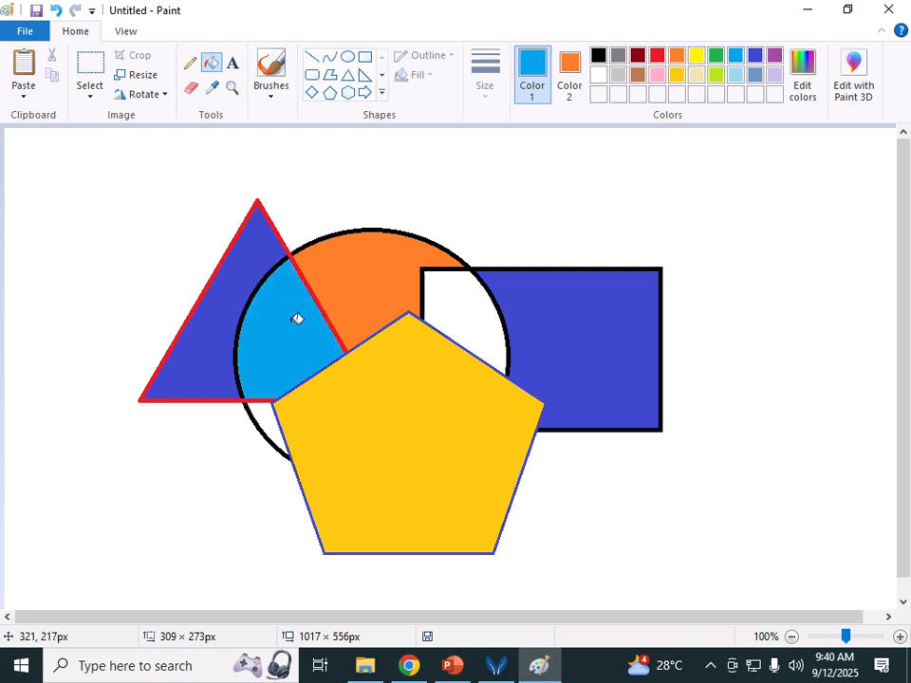
click(458, 312)
click(655, 57)
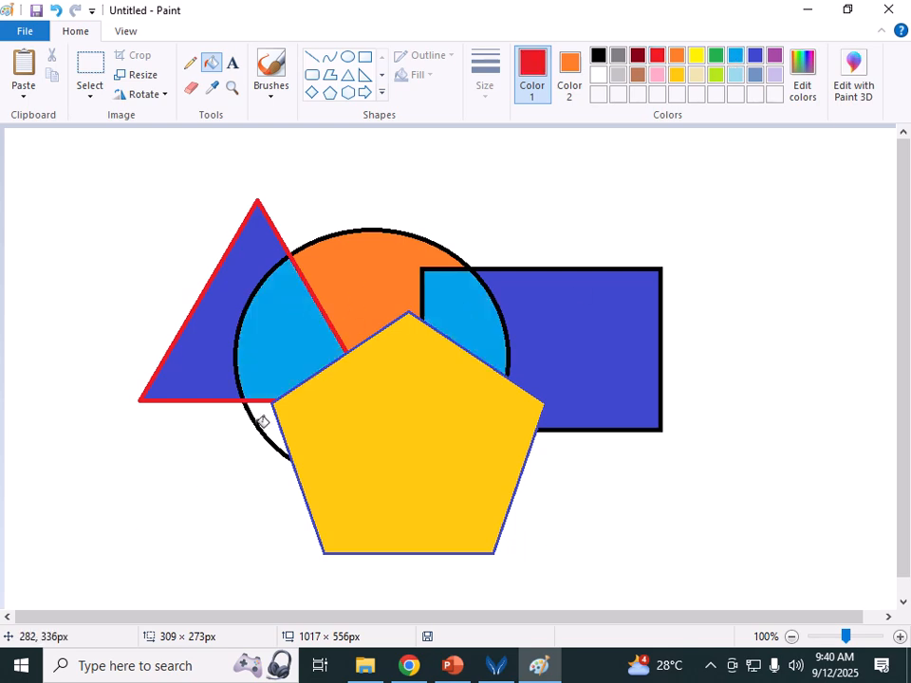
click(266, 416)
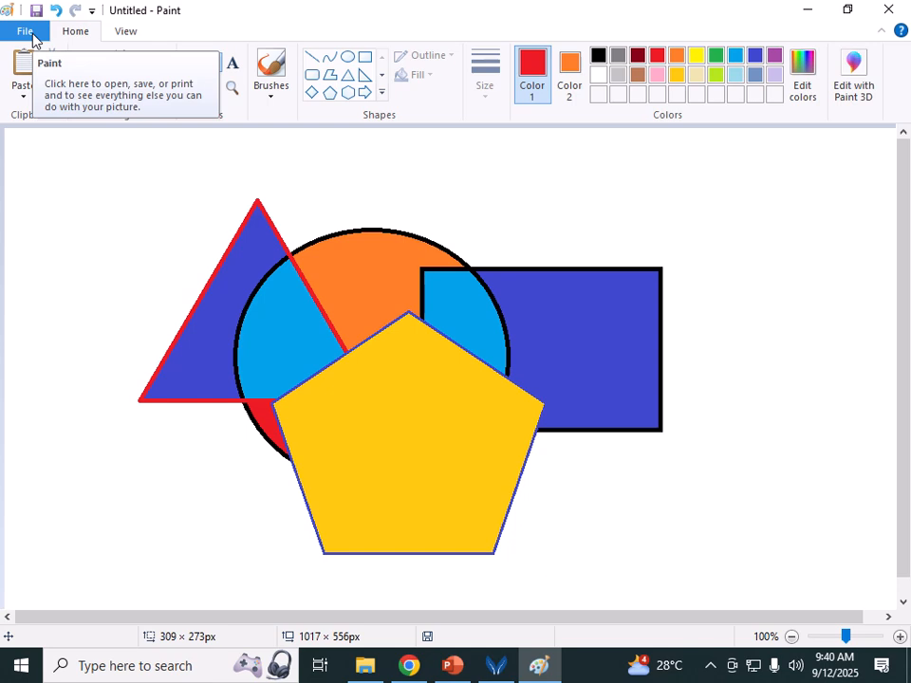
Step: Start Save As and browse to This PC > D: > Lab Student > AOAP
click(32, 32)
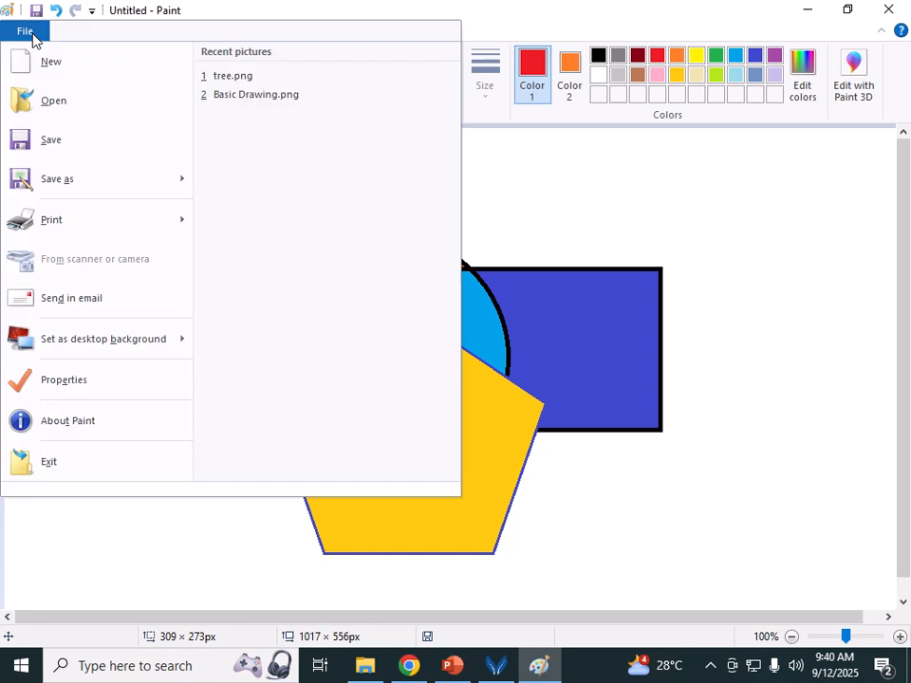
click(83, 143)
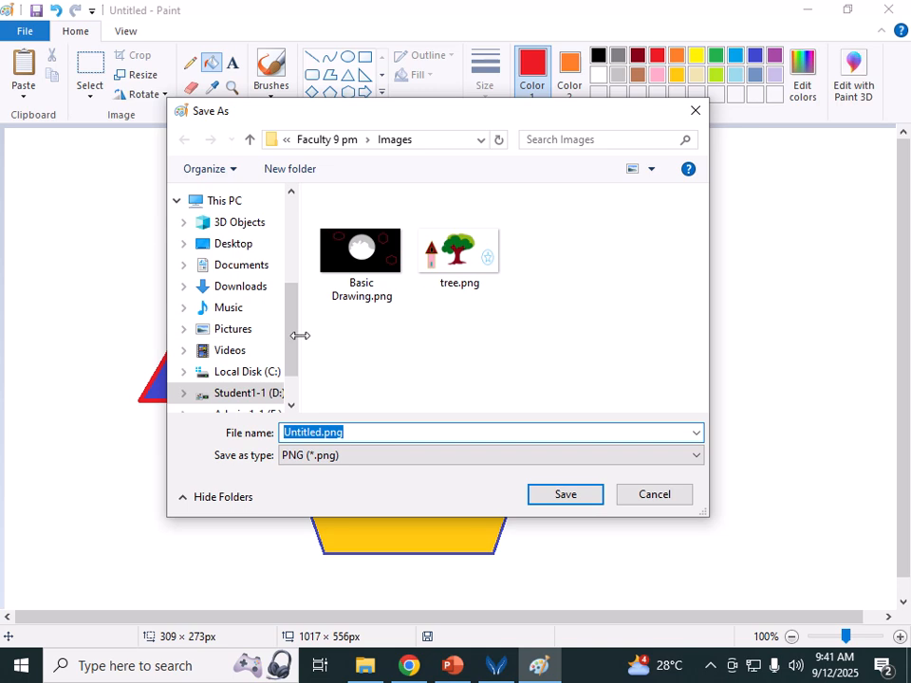
click(286, 140)
click(315, 237)
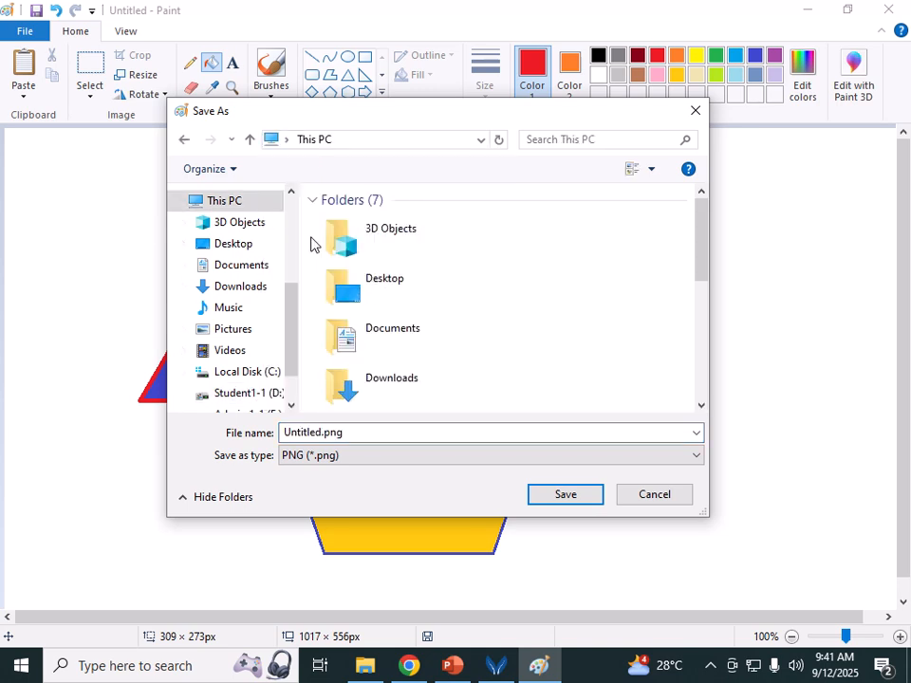
drag(702, 246, 703, 368)
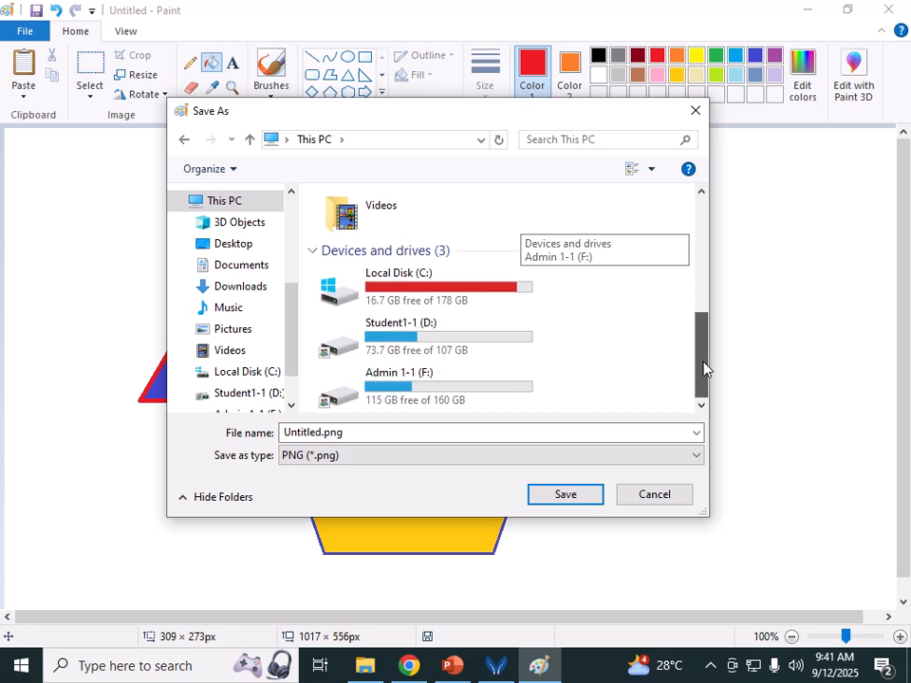
double_click(411, 348)
double_click(381, 244)
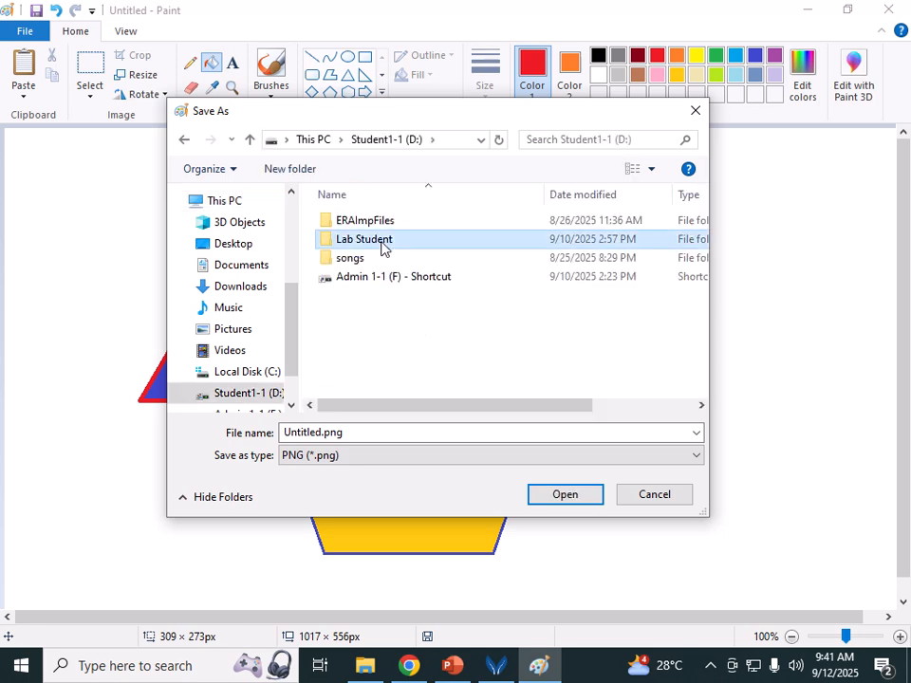
click(361, 224)
double_click(361, 224)
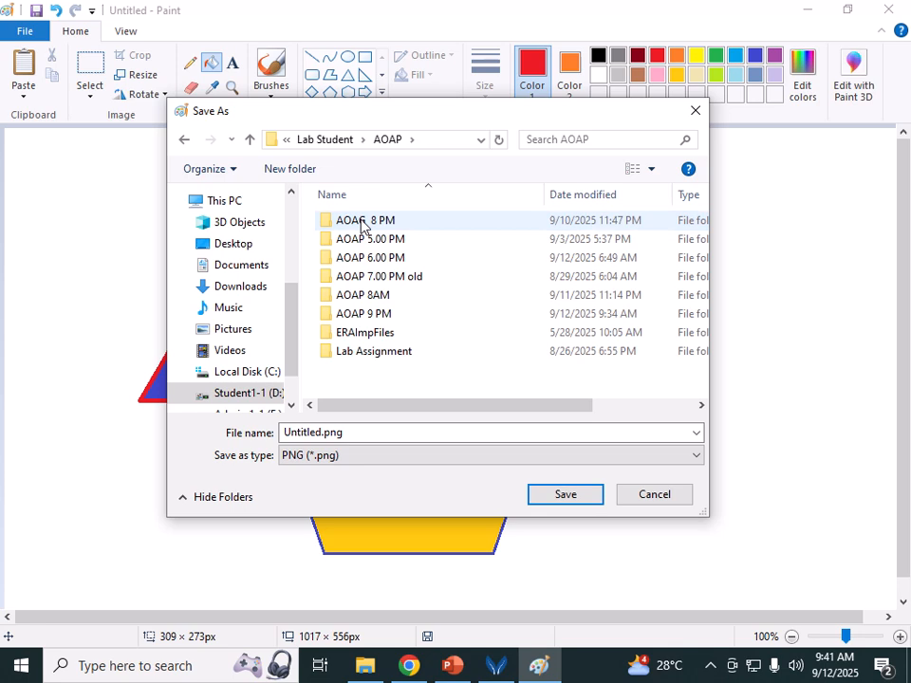
Step: Go into AOAP 9 PM > Faculty 9 pm > Images and save as Basic Shape Drawing
double_click(392, 315)
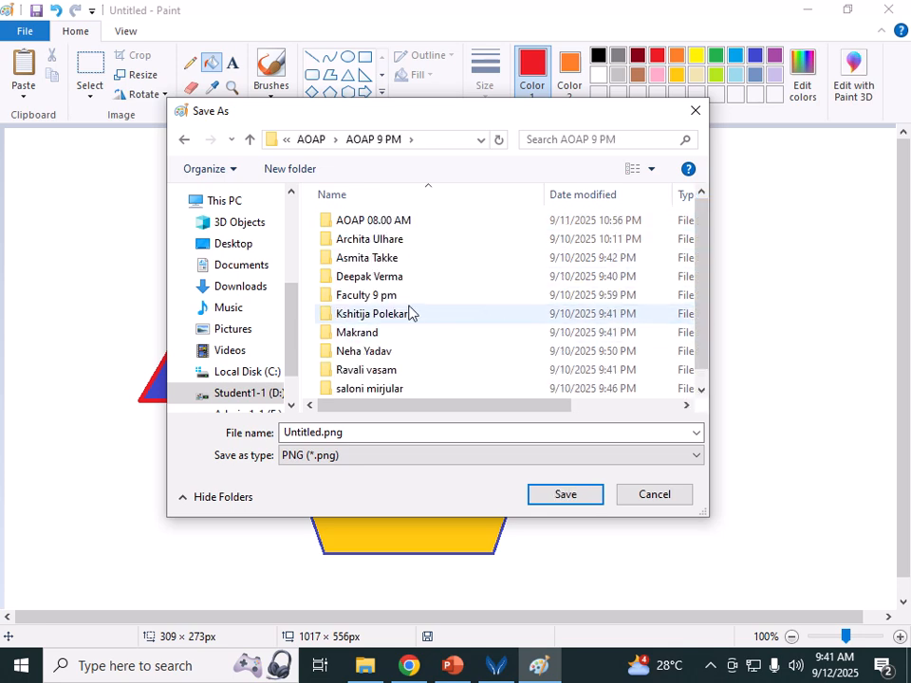
click(400, 298)
double_click(401, 298)
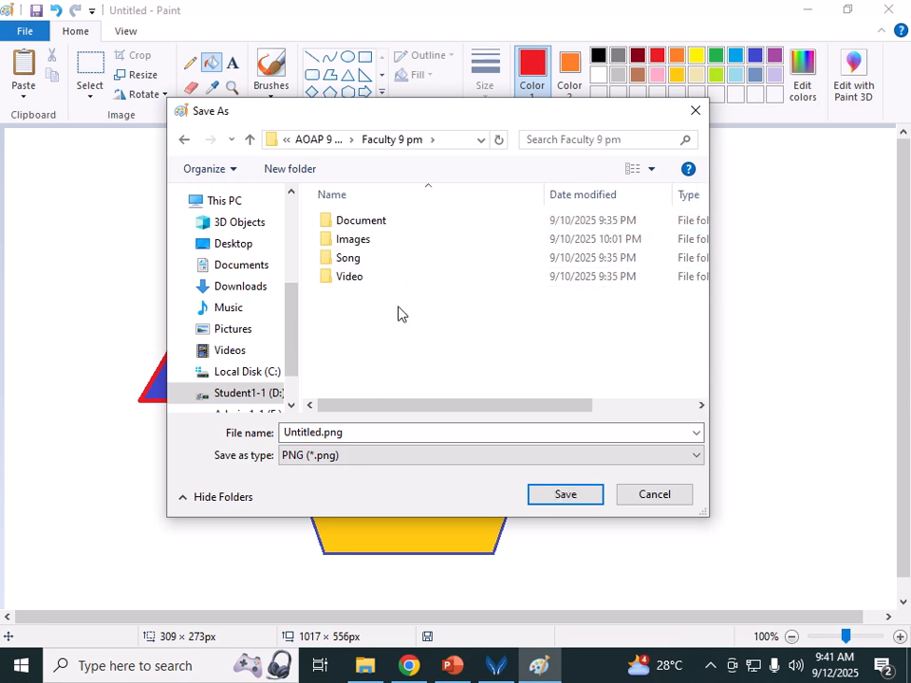
double_click(374, 243)
click(373, 434)
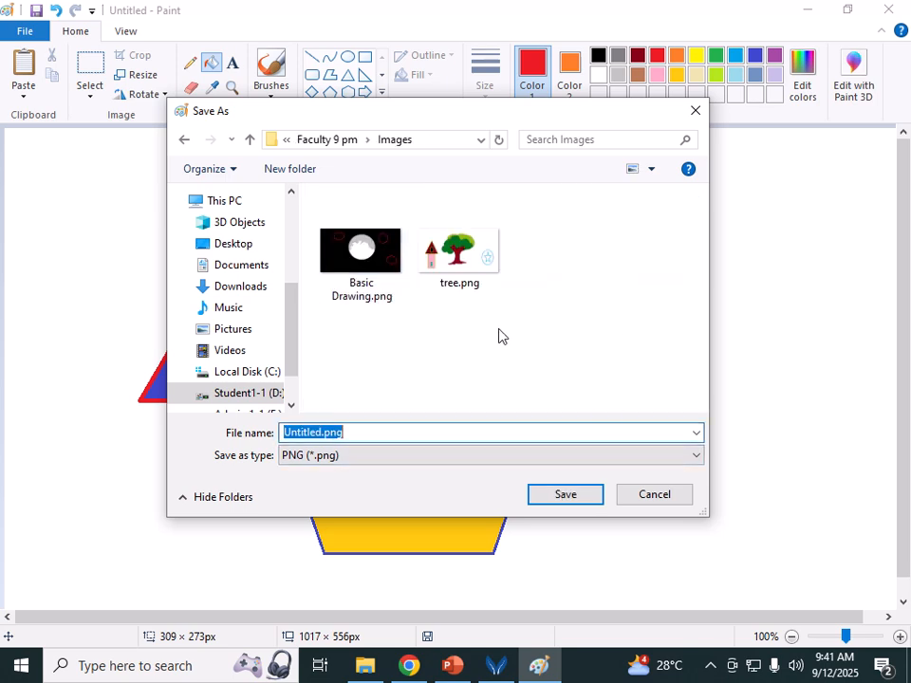
text(Basic)
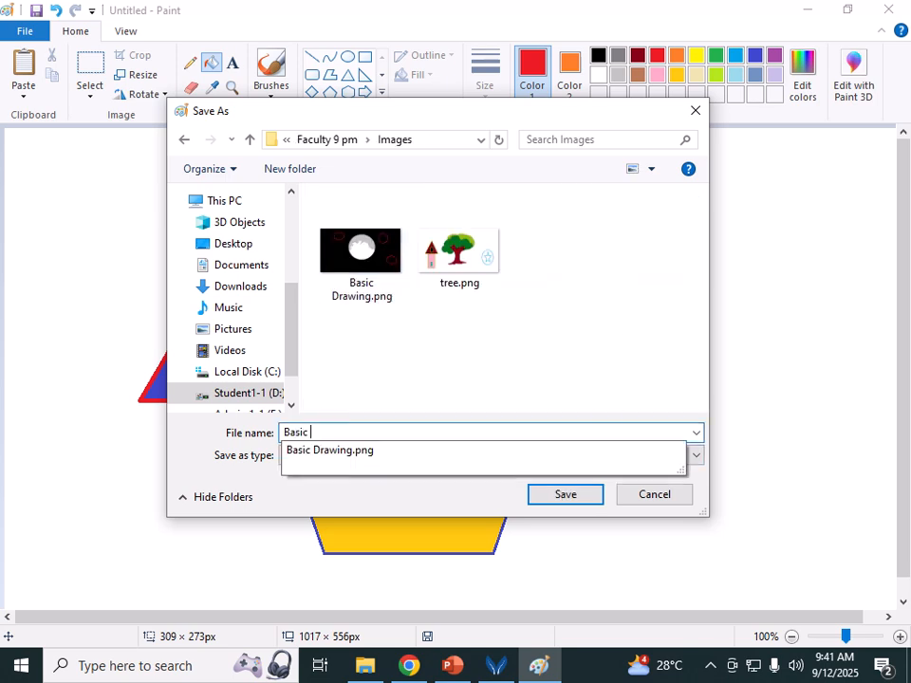
text( Sa)
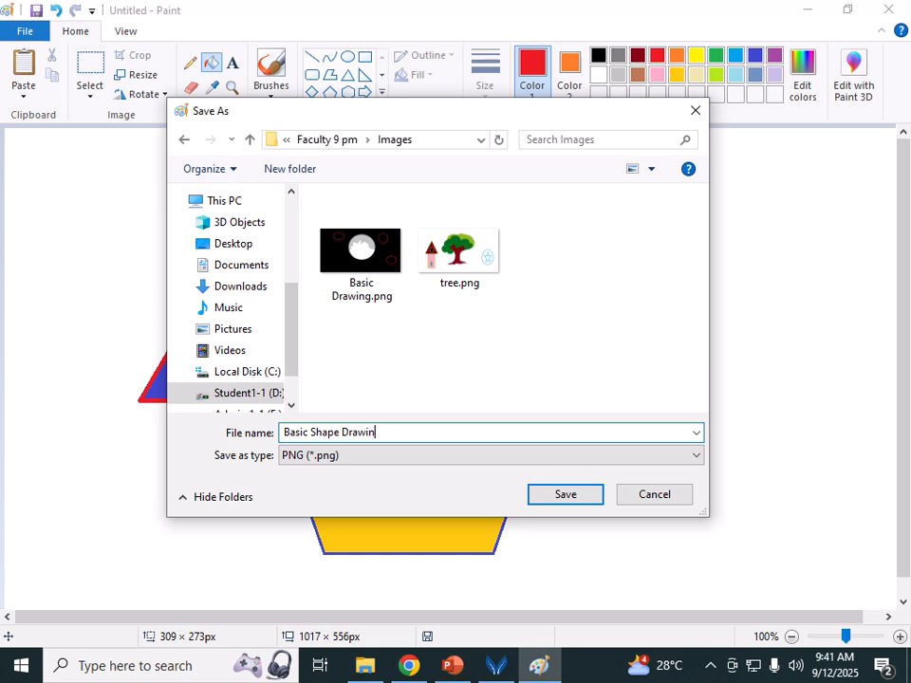
click(589, 495)
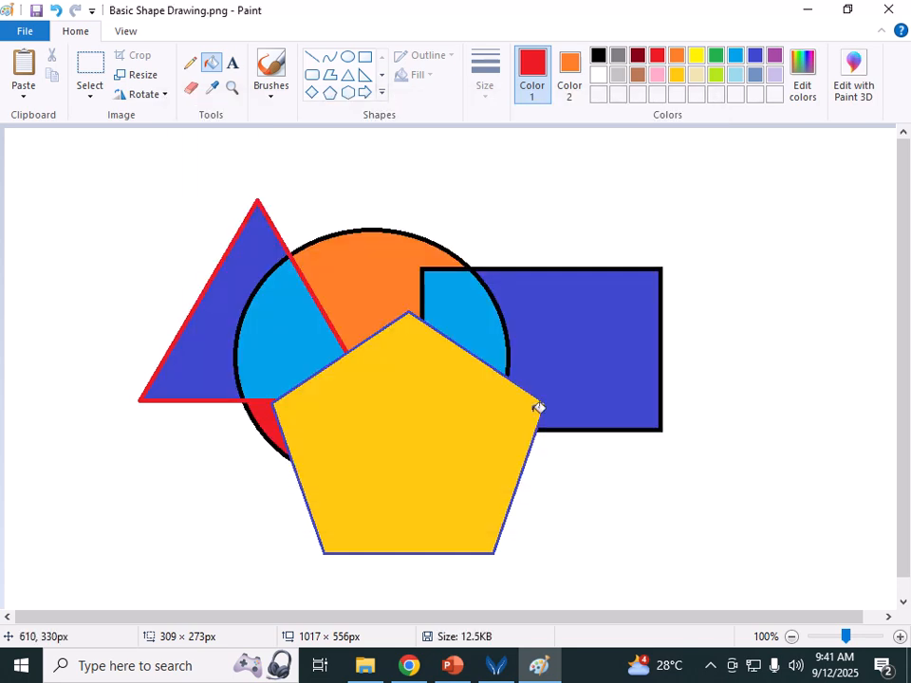
Step: Draw a large unfilled red ellipse around all the shapes, undoing a stray small ellipse
click(348, 57)
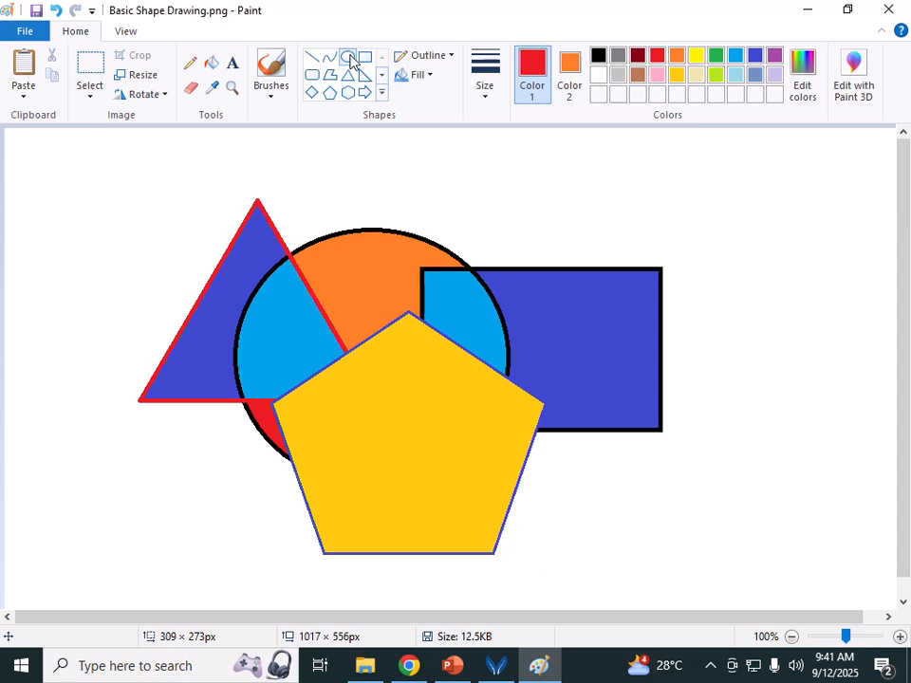
drag(162, 149, 234, 194)
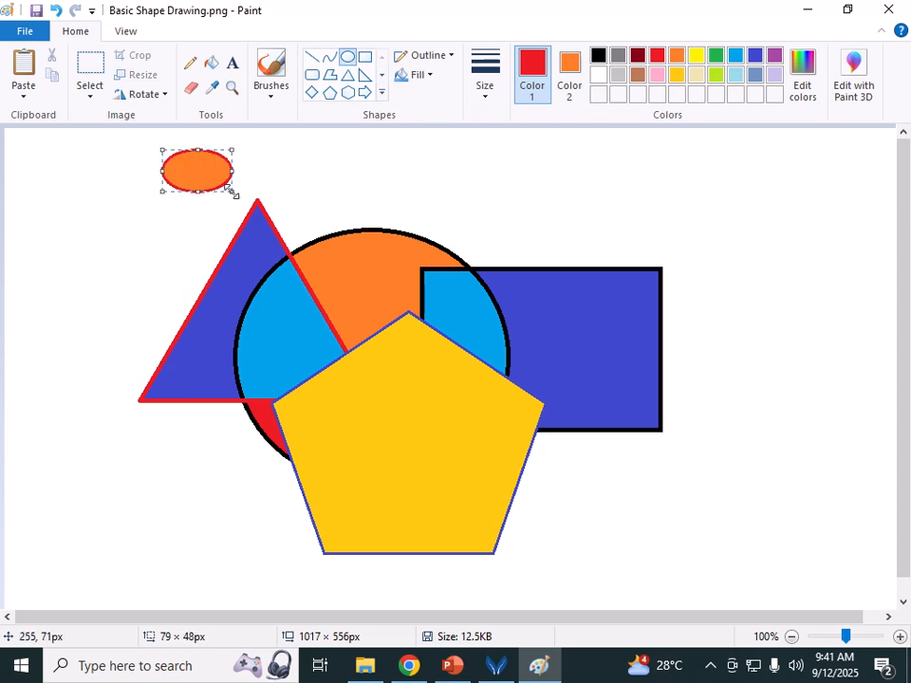
click(56, 11)
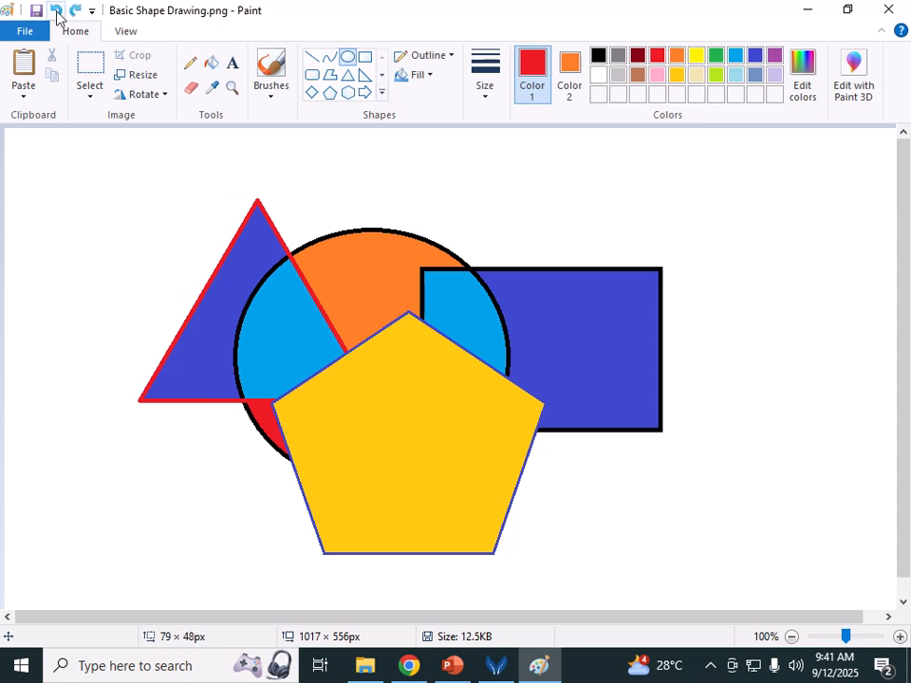
click(423, 77)
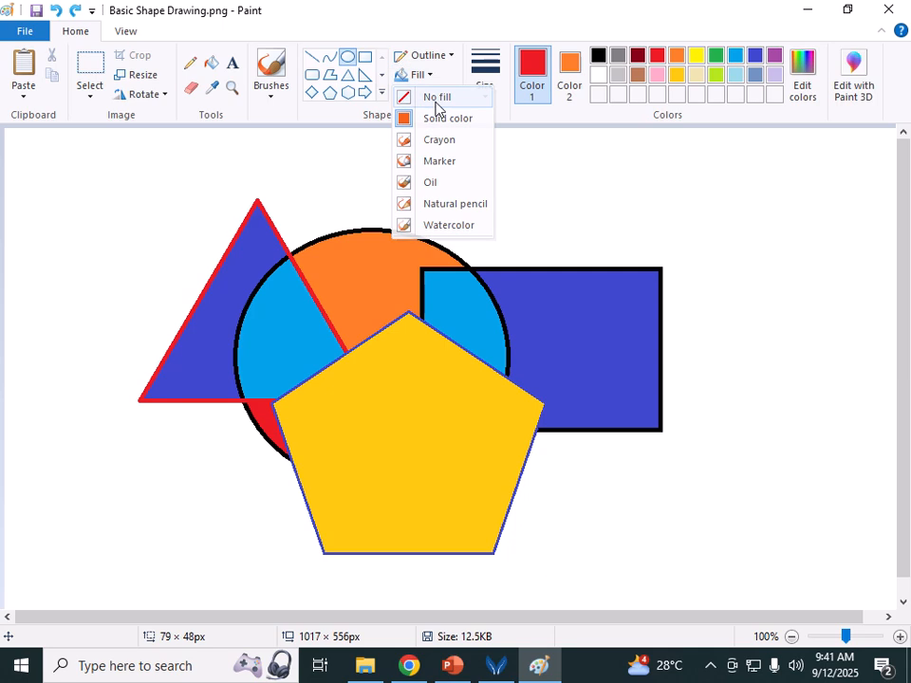
click(433, 96)
drag(82, 149, 736, 592)
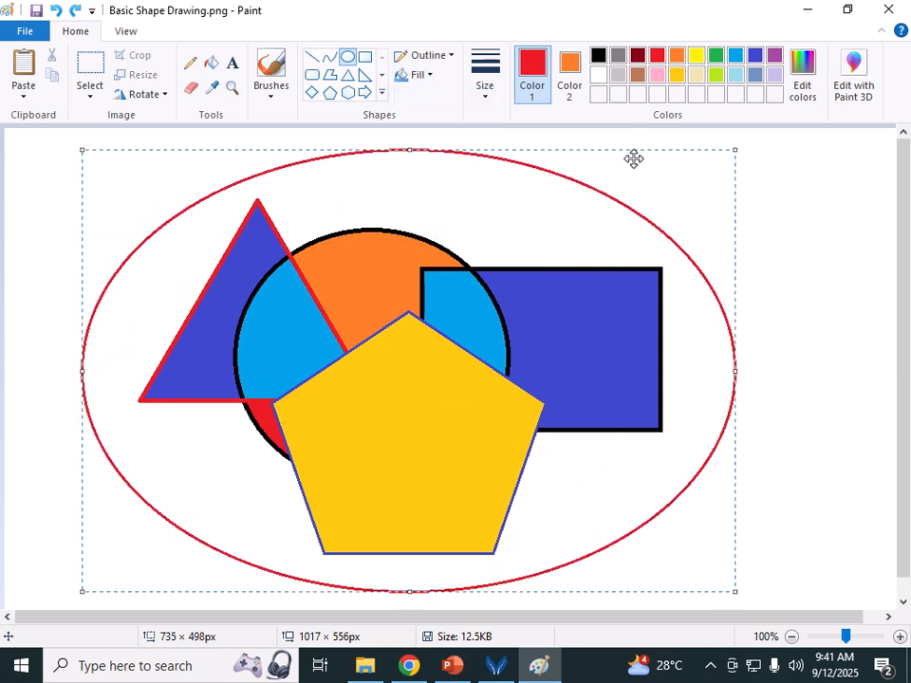
Step: Fill the large ellipse's interior lime green and save Basic Shape Drawing.png
click(212, 63)
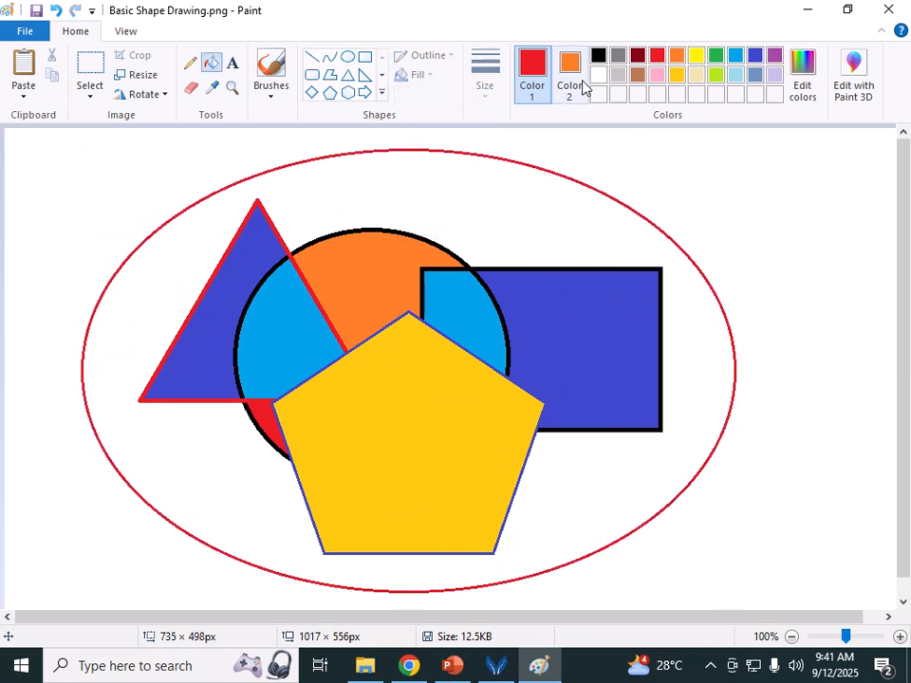
click(638, 55)
click(486, 211)
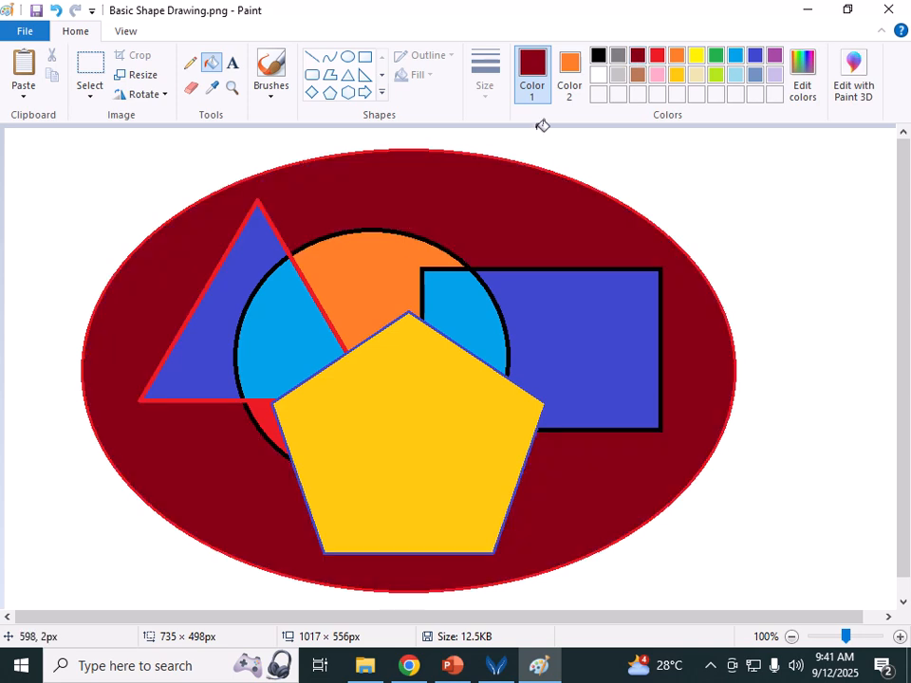
click(715, 75)
click(530, 182)
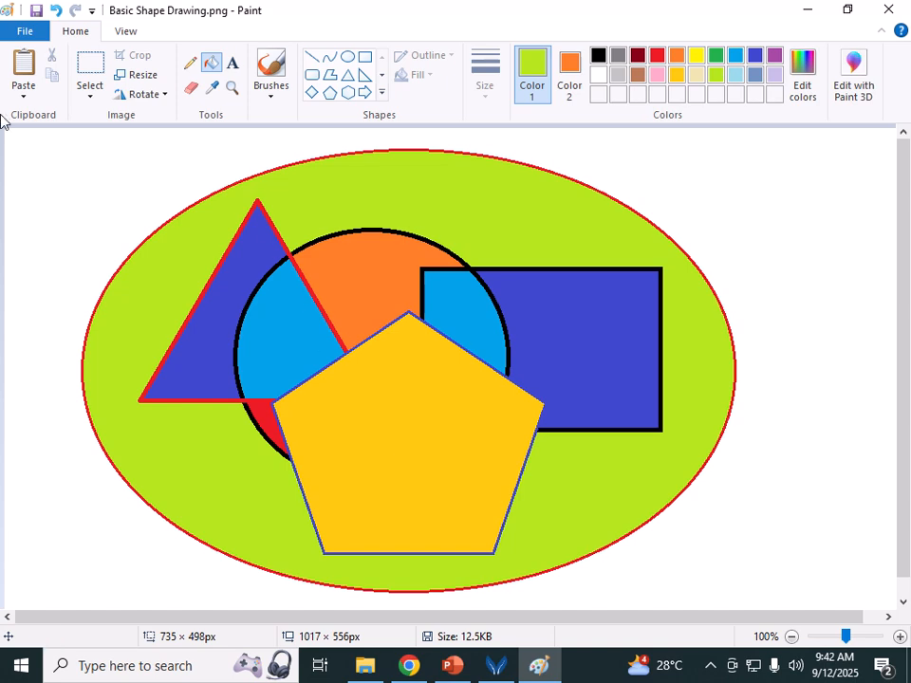
click(28, 32)
click(52, 129)
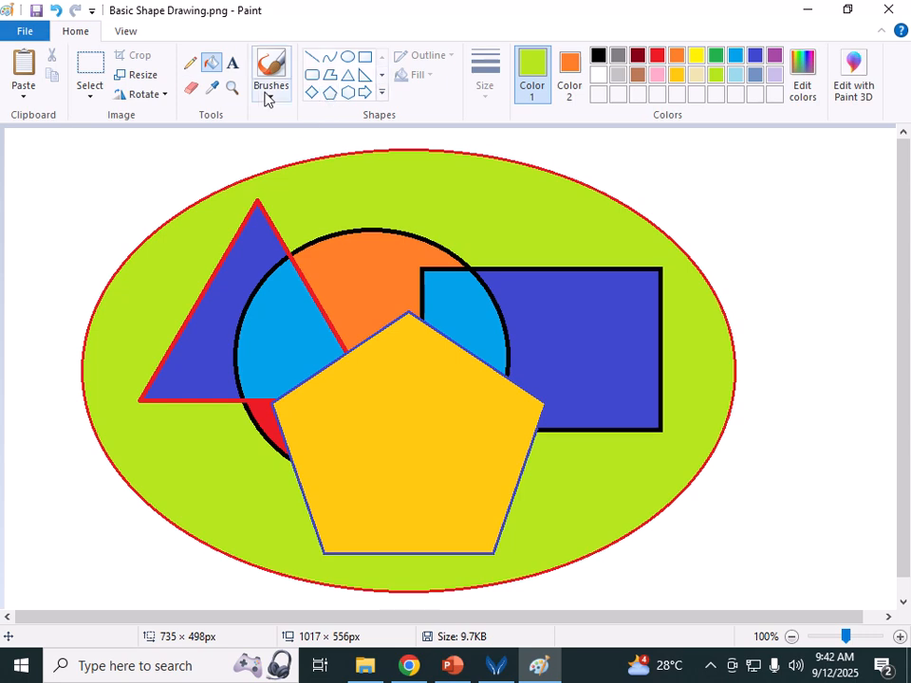
Step: Re-save Basic Shape Drawing.png and create a new blank Untitled picture
click(34, 32)
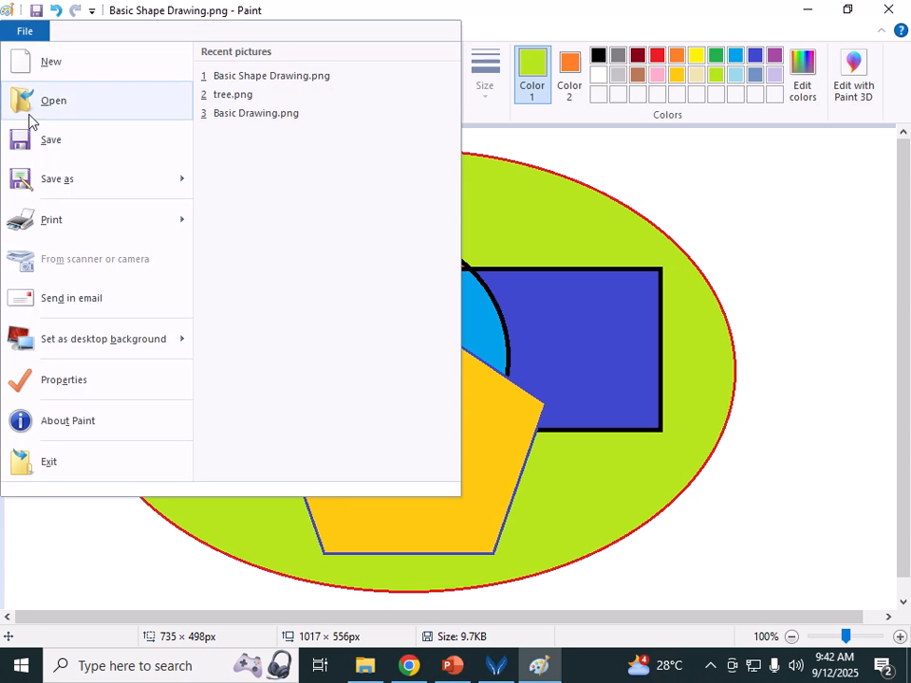
click(52, 140)
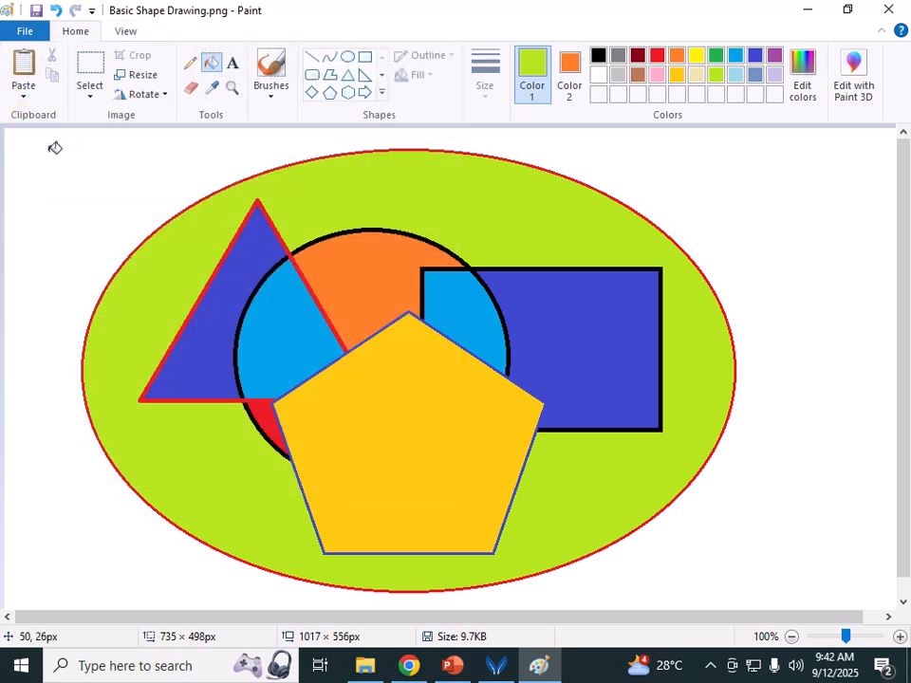
click(24, 32)
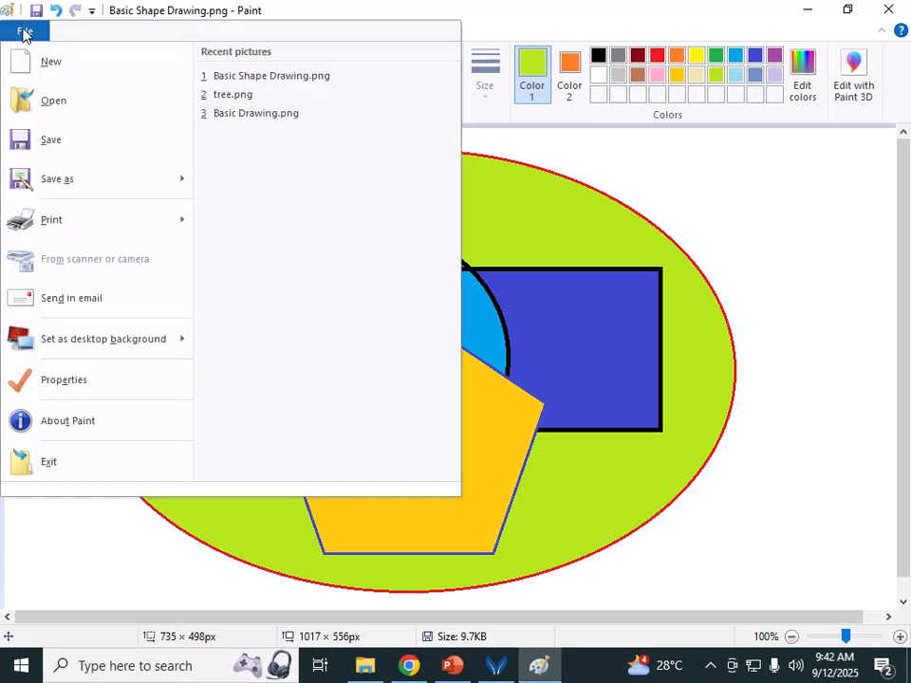
click(44, 73)
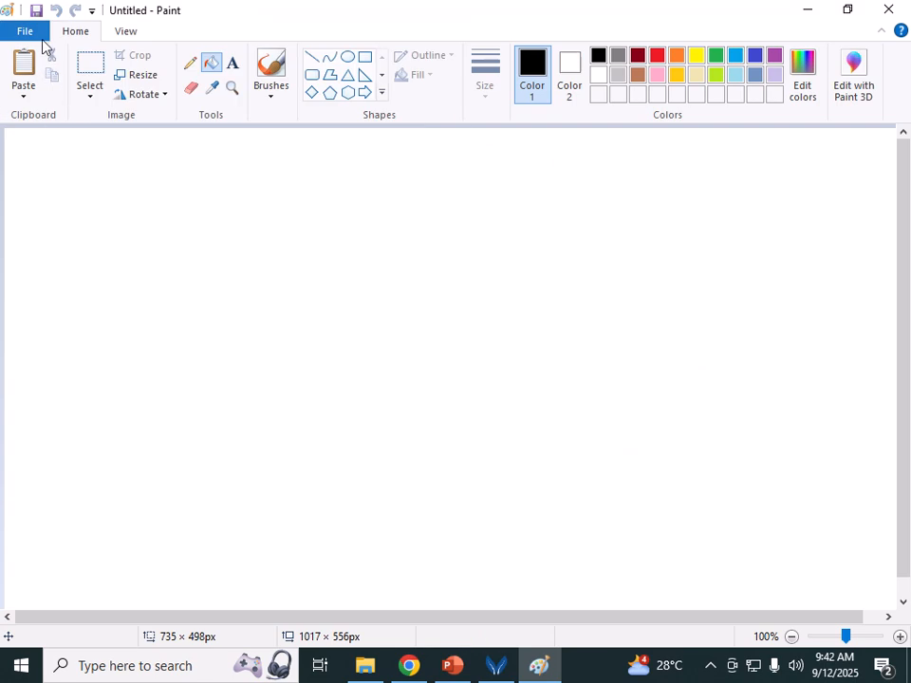
click(20, 30)
click(40, 62)
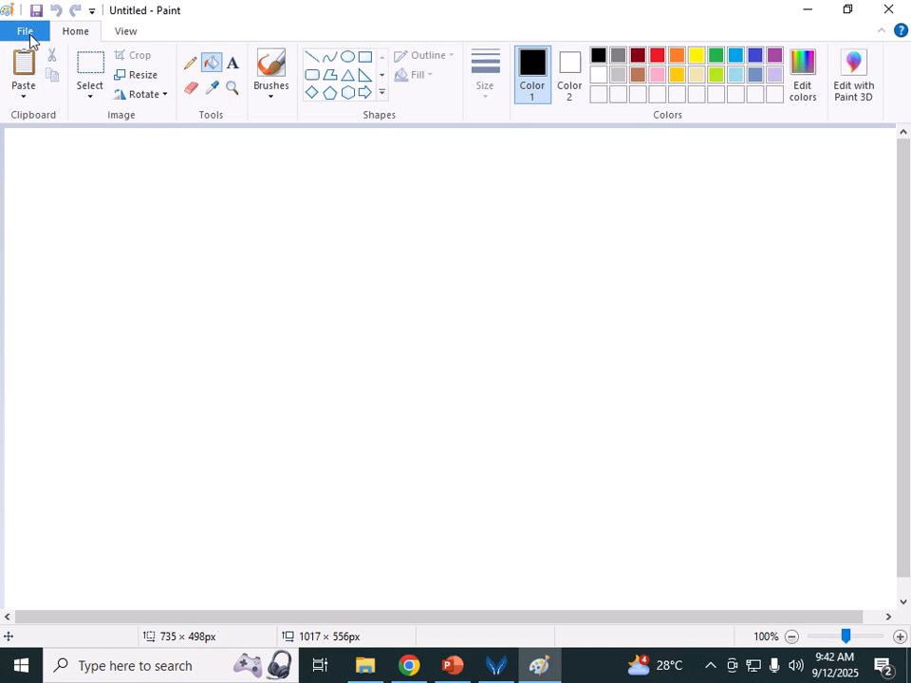
Step: Open tree.png from the Images folder
click(26, 34)
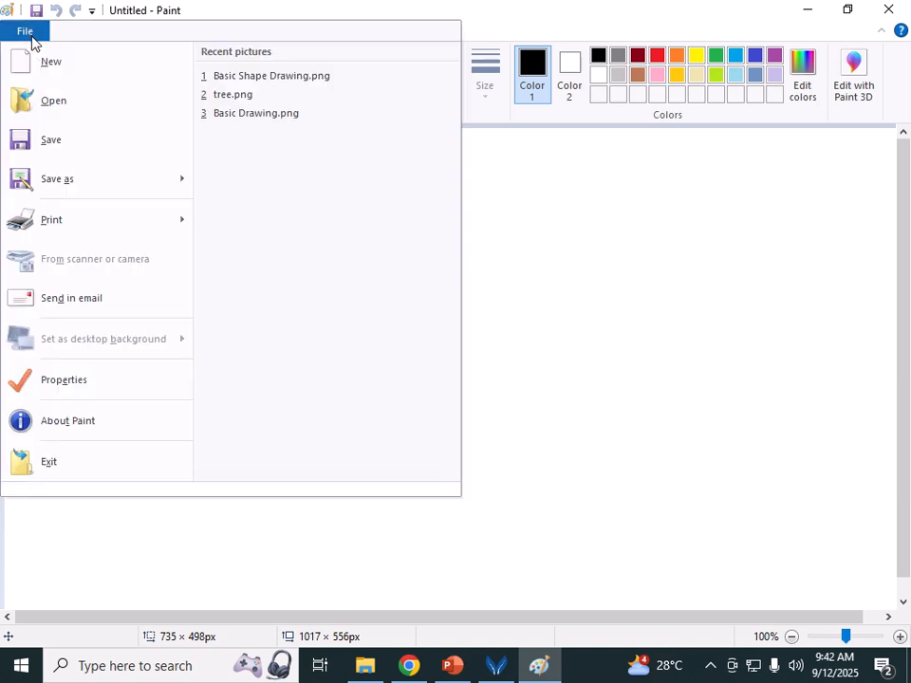
click(43, 103)
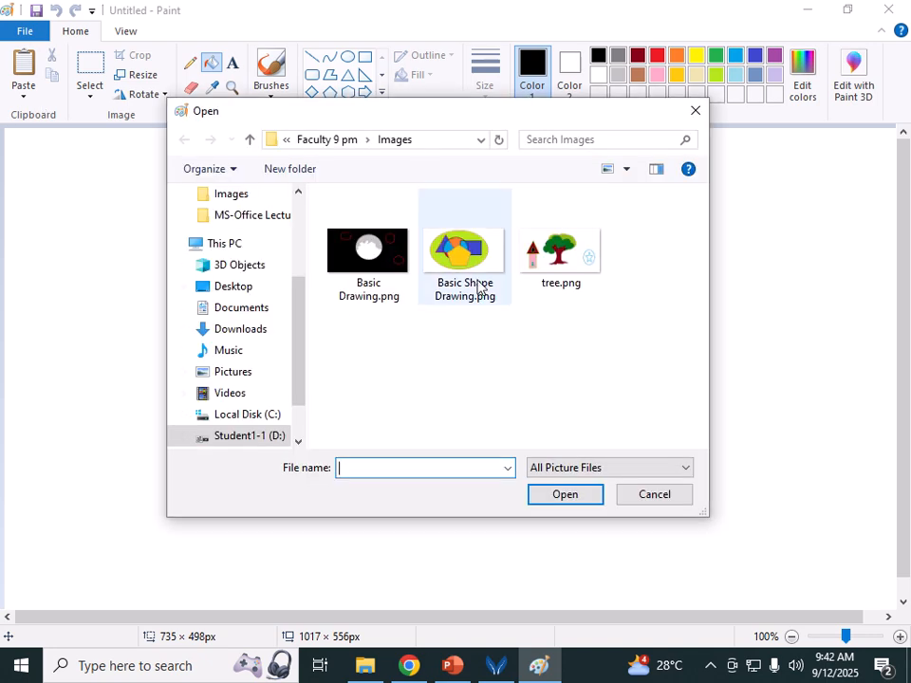
click(549, 270)
click(588, 500)
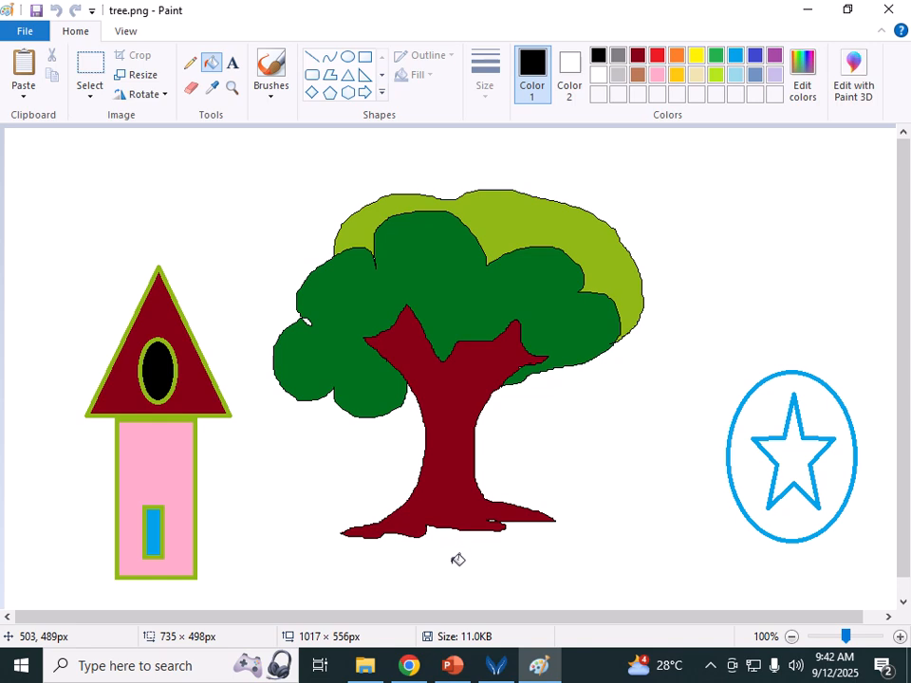
Step: Draw four black wavy bird curves with the Curve tool in the sky above the house, tree and star
click(330, 57)
drag(179, 166, 194, 182)
drag(325, 159, 368, 182)
mouse_move(516, 151)
mouse_down()
mouse_move(607, 153)
mouse_move(563, 143)
mouse_move(562, 176)
mouse_up()
drag(660, 168, 797, 170)
drag(713, 169, 706, 200)
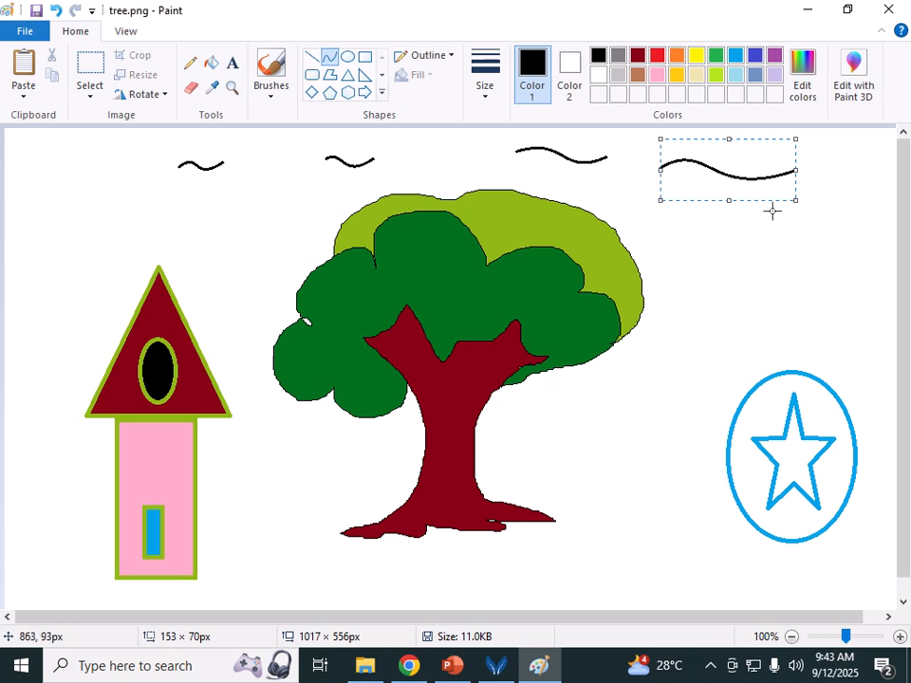
click(749, 220)
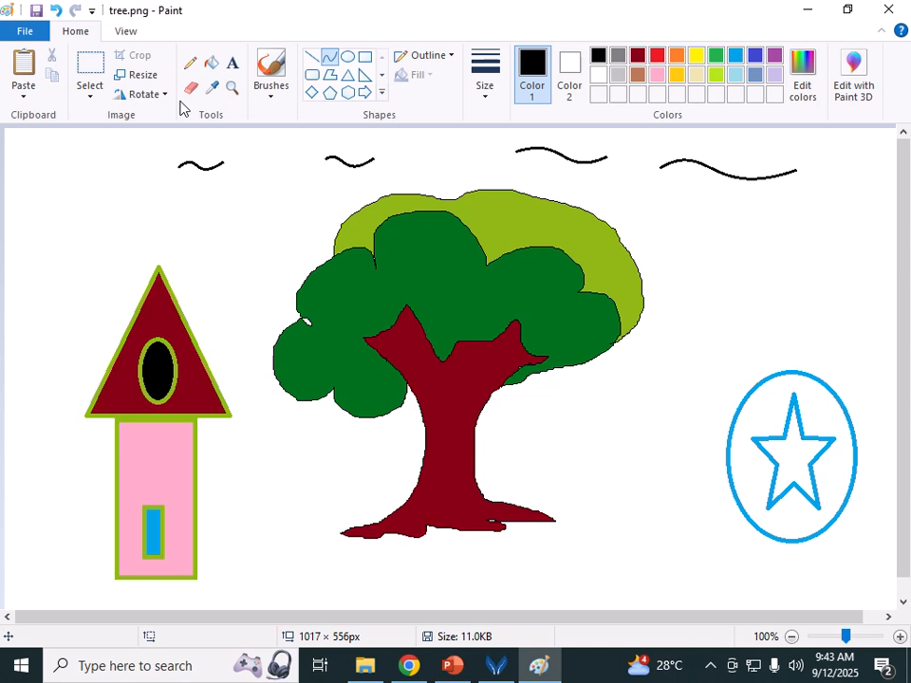
click(25, 34)
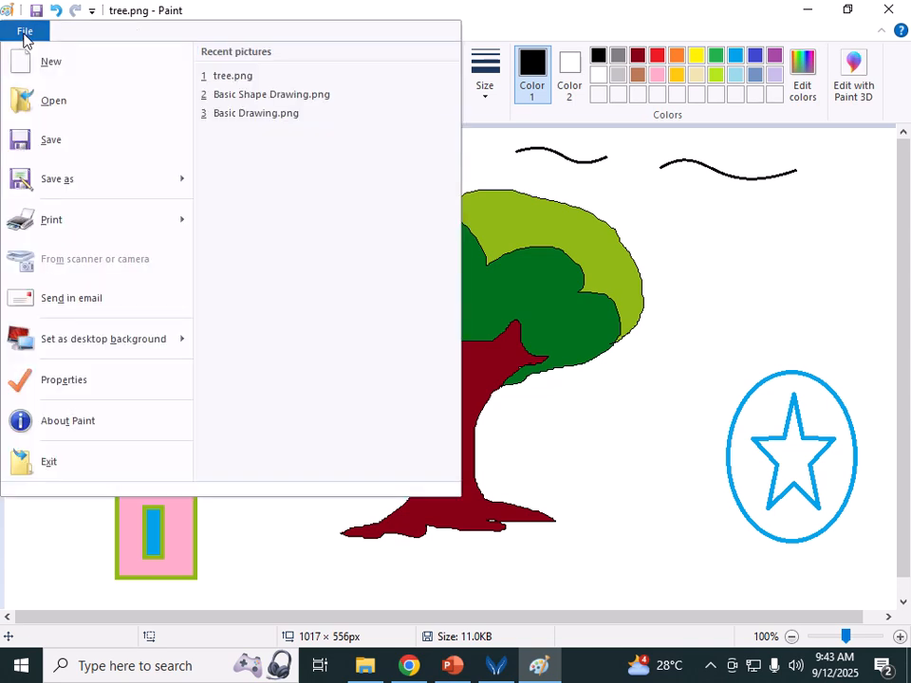
Step: Save the tree picture, then save a JPEG copy as tree.jpg, accepting the transparency warning
click(55, 140)
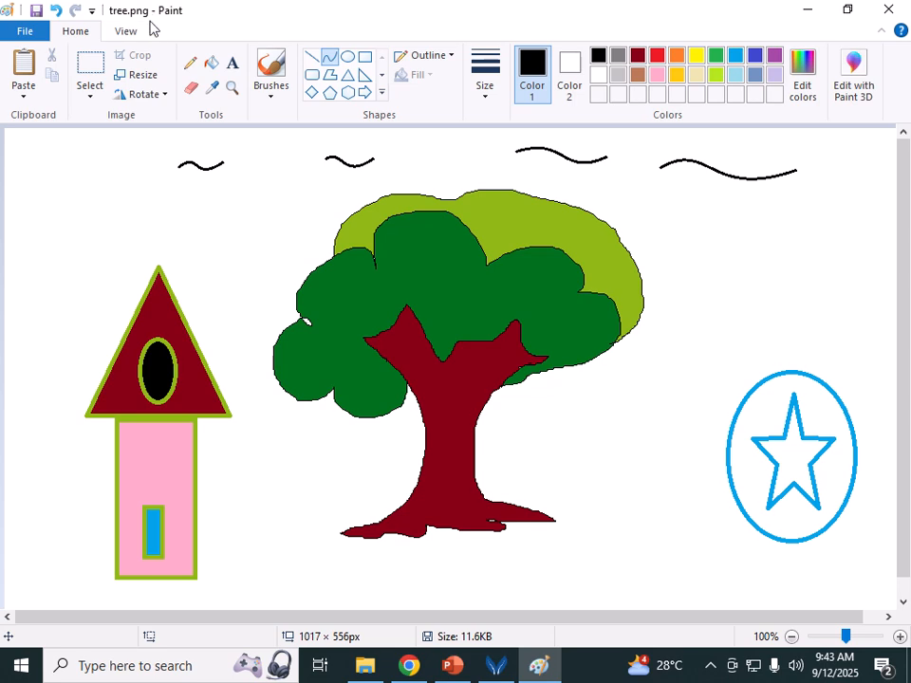
click(40, 32)
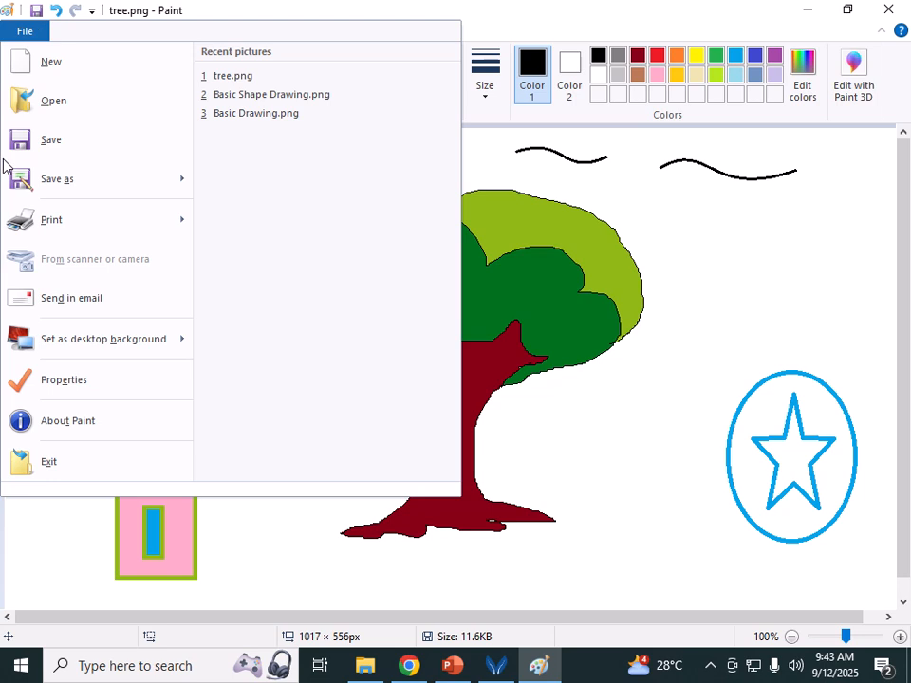
mouse_move(55, 180)
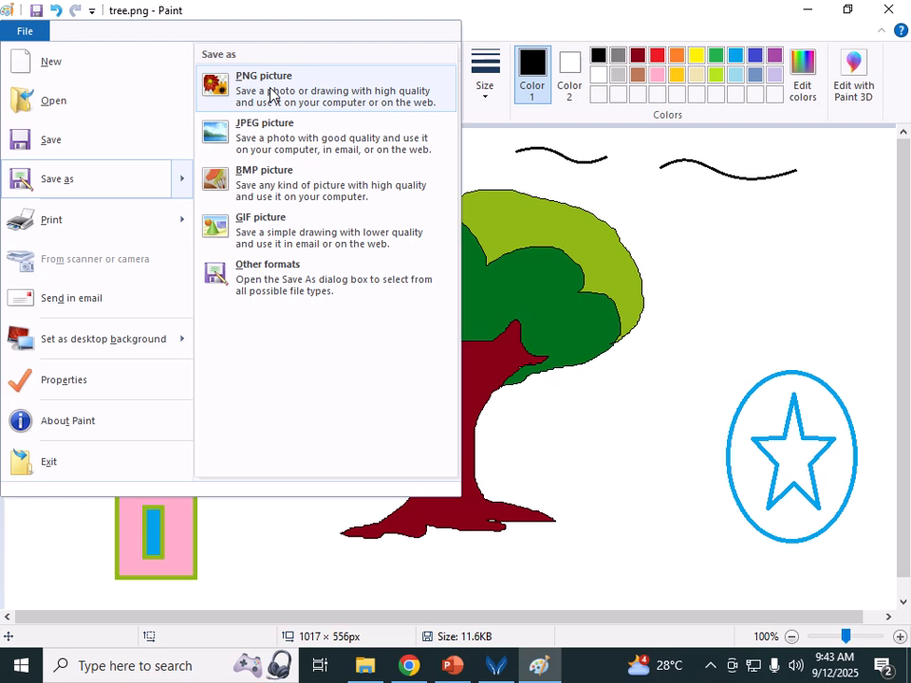
click(286, 149)
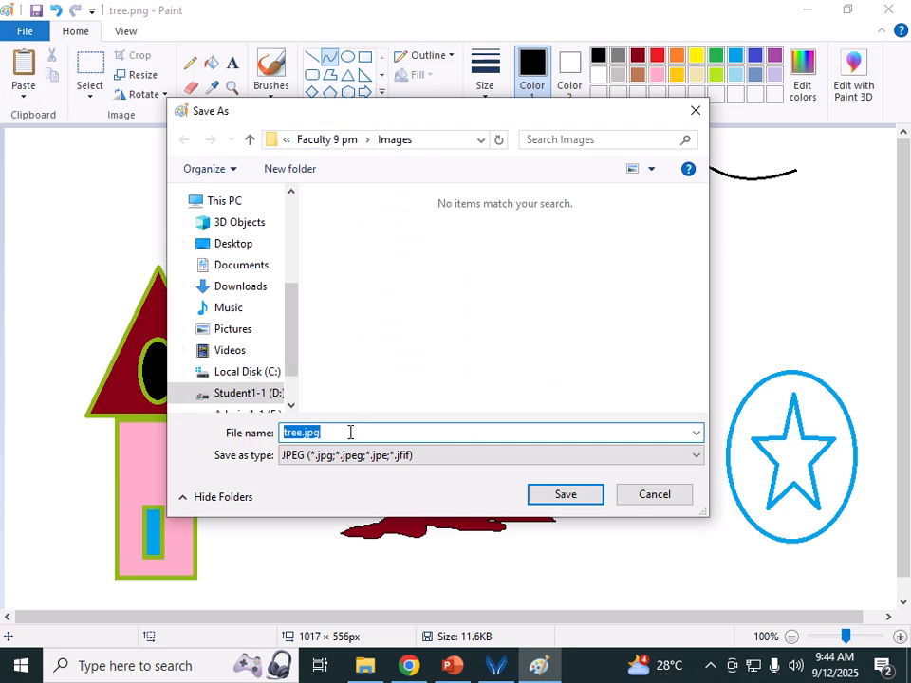
click(558, 495)
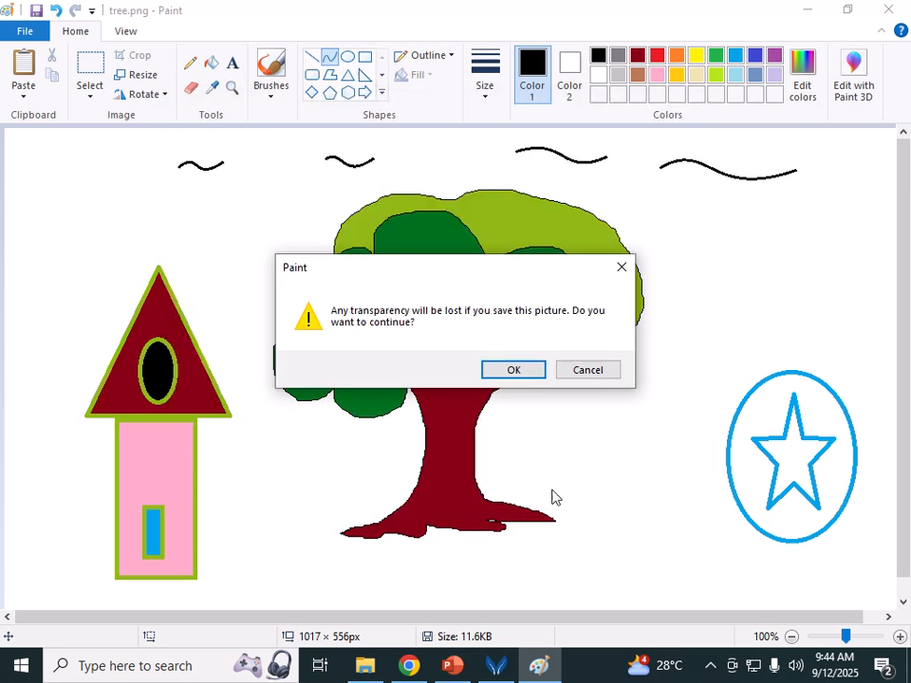
click(508, 373)
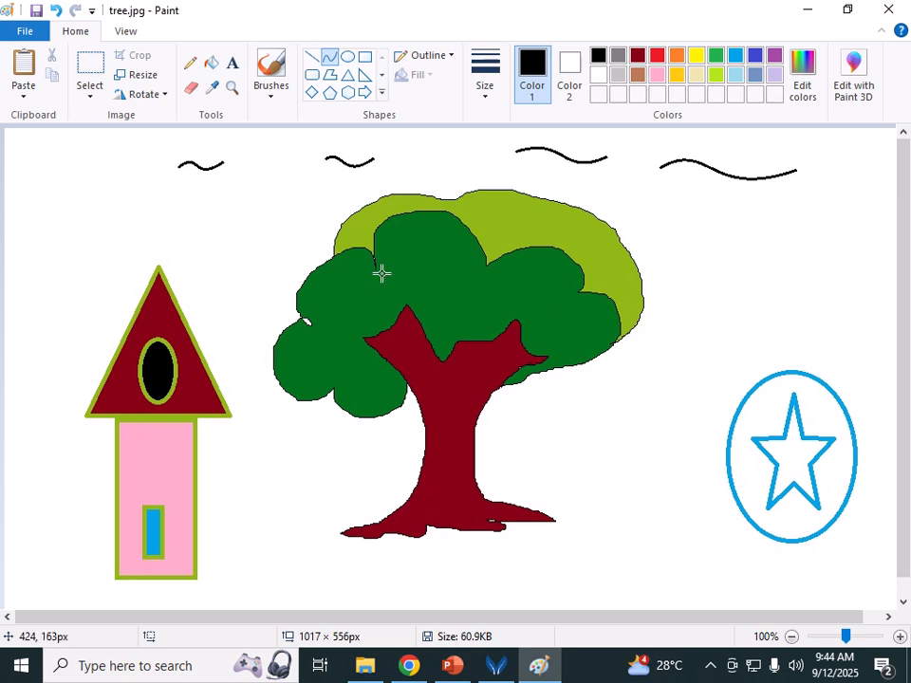
Step: Close the Paint window now that tree.jpg is saved
click(889, 12)
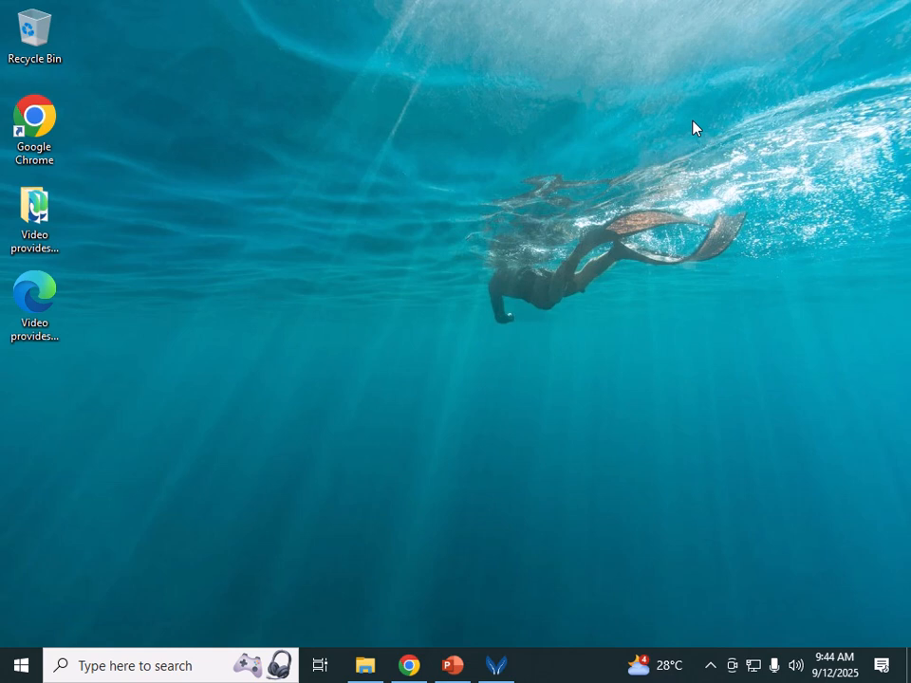
Step: Launch Notepad from Start > W > Windows Accessories and maximize the blank window
click(91, 670)
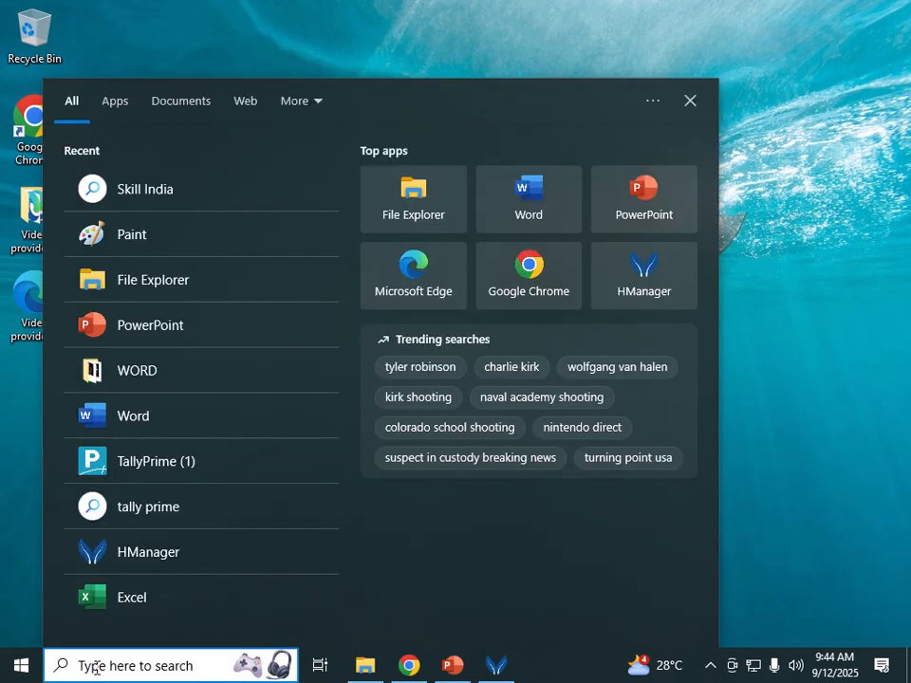
click(297, 53)
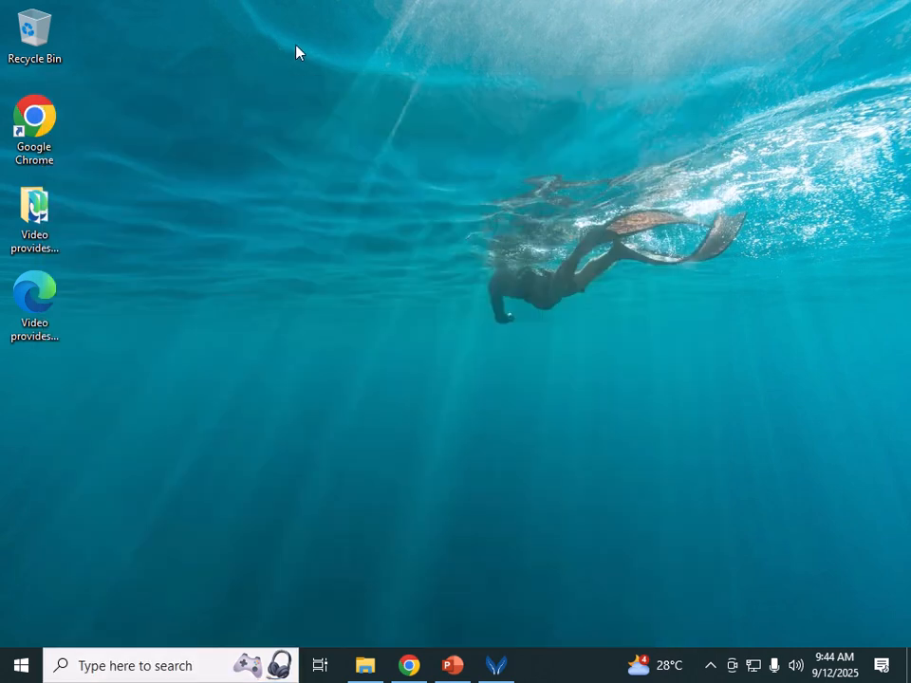
click(21, 665)
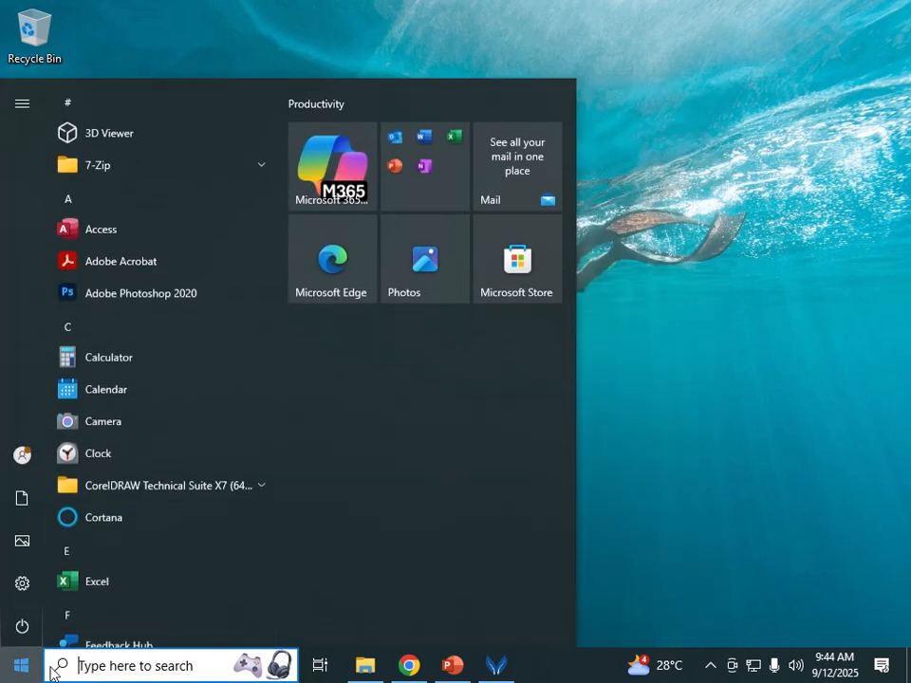
click(114, 327)
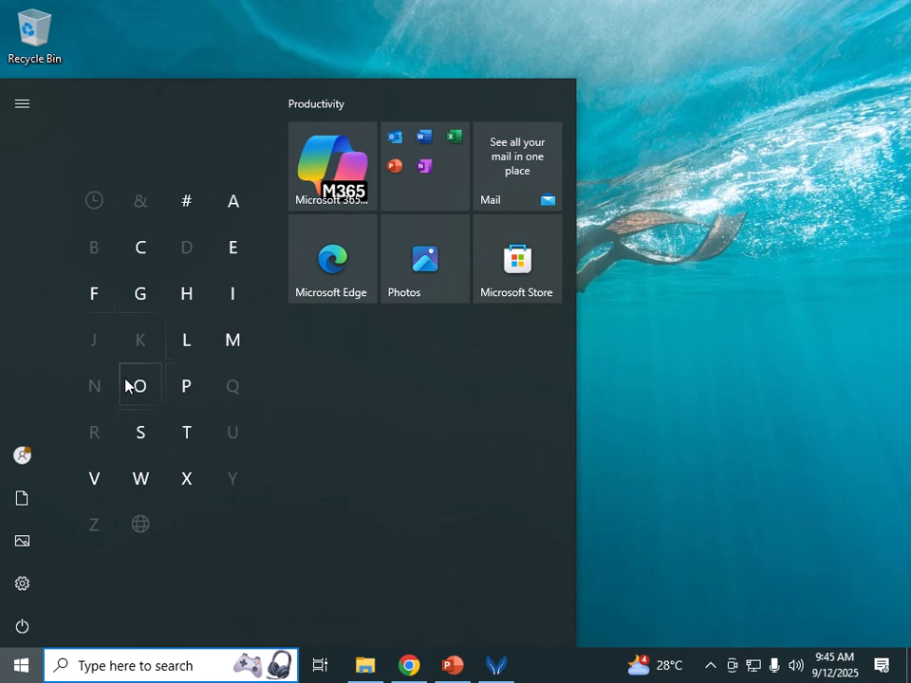
click(144, 482)
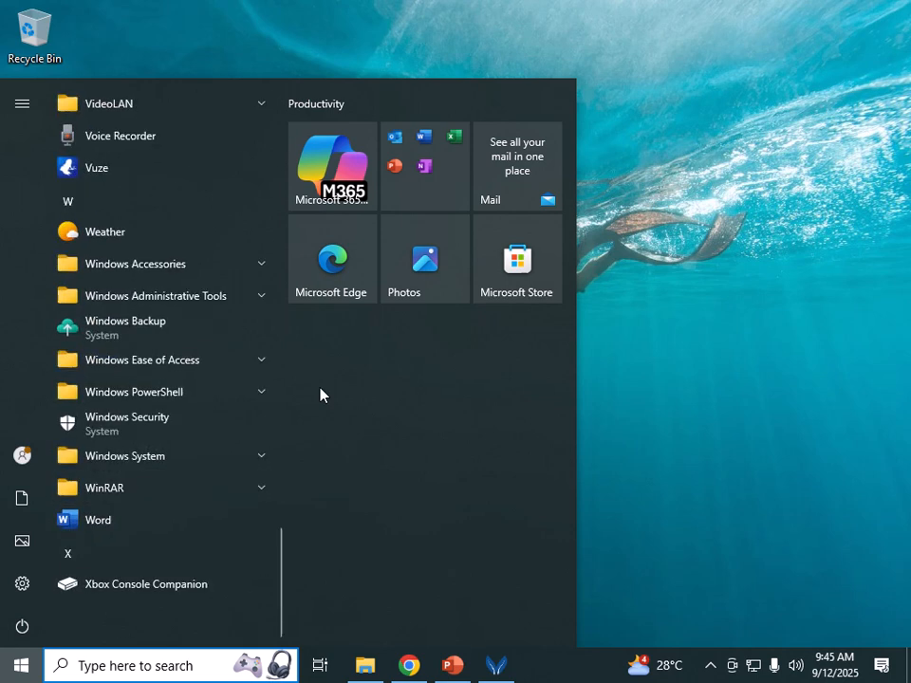
click(267, 270)
click(141, 394)
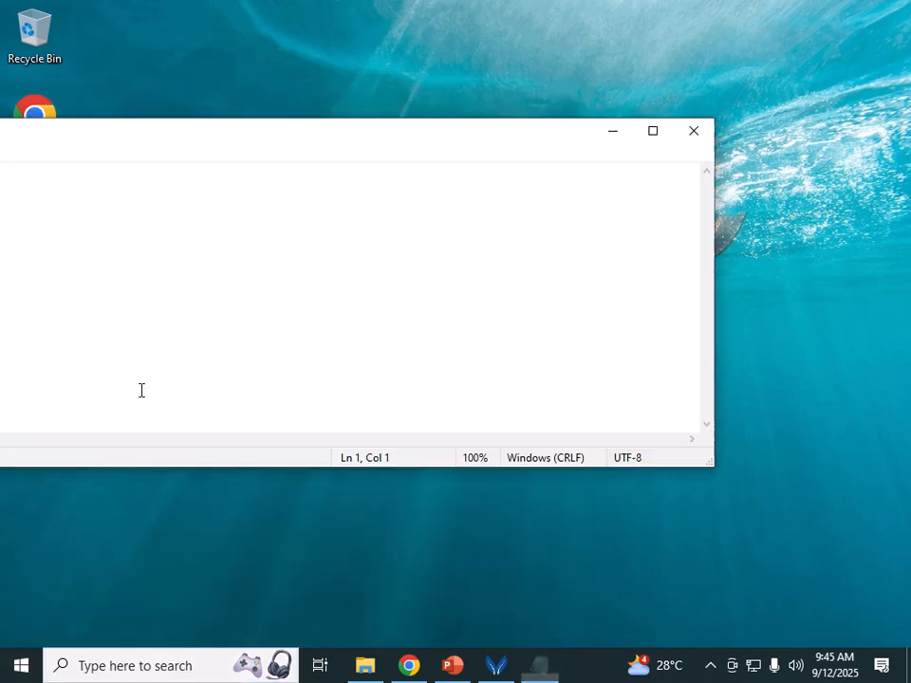
click(651, 134)
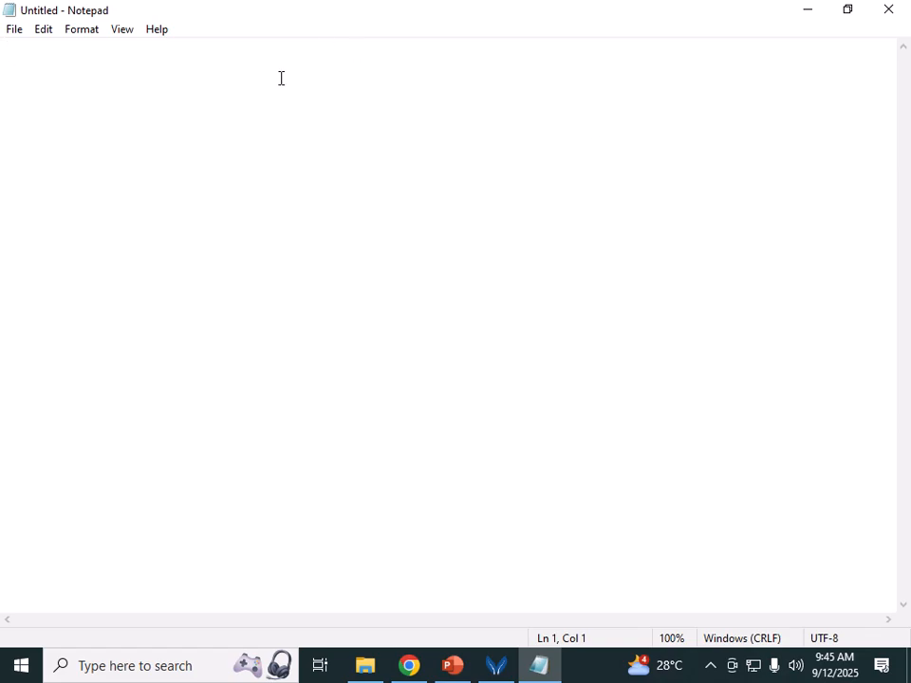
Step: Type the heading 'Notice', then 'We on time To Class' and 'Don't Sleep in Lecture'
text(Notic)
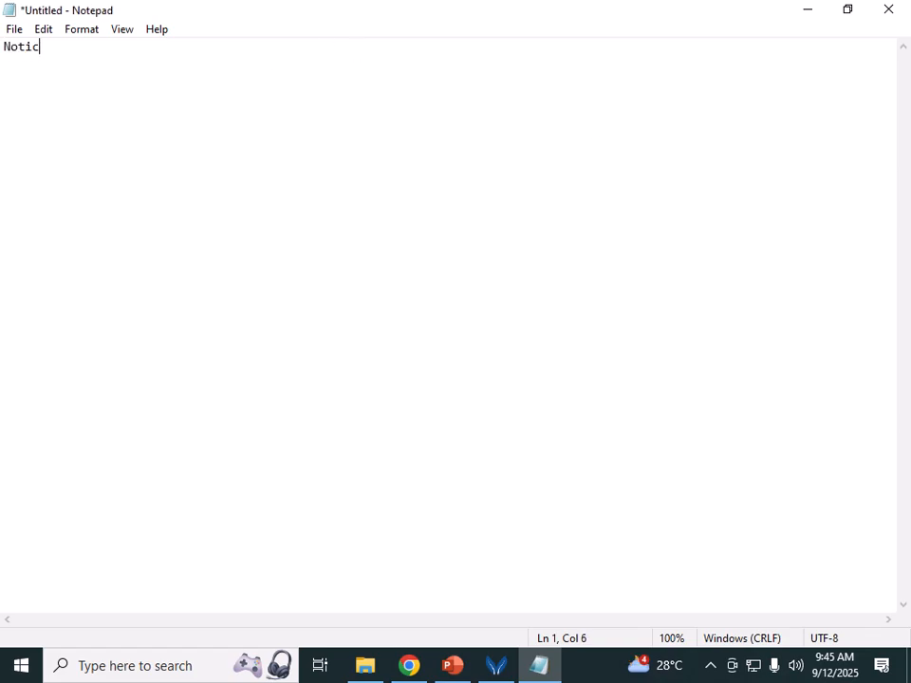
text(e)
key(Return)
key(Return)
text(We on)
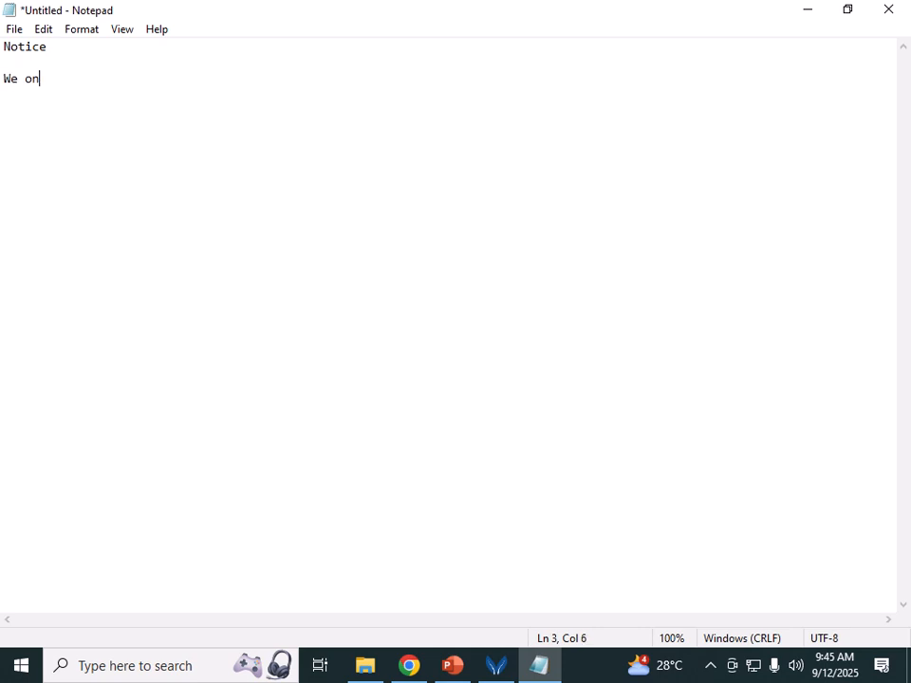
text( time To Class)
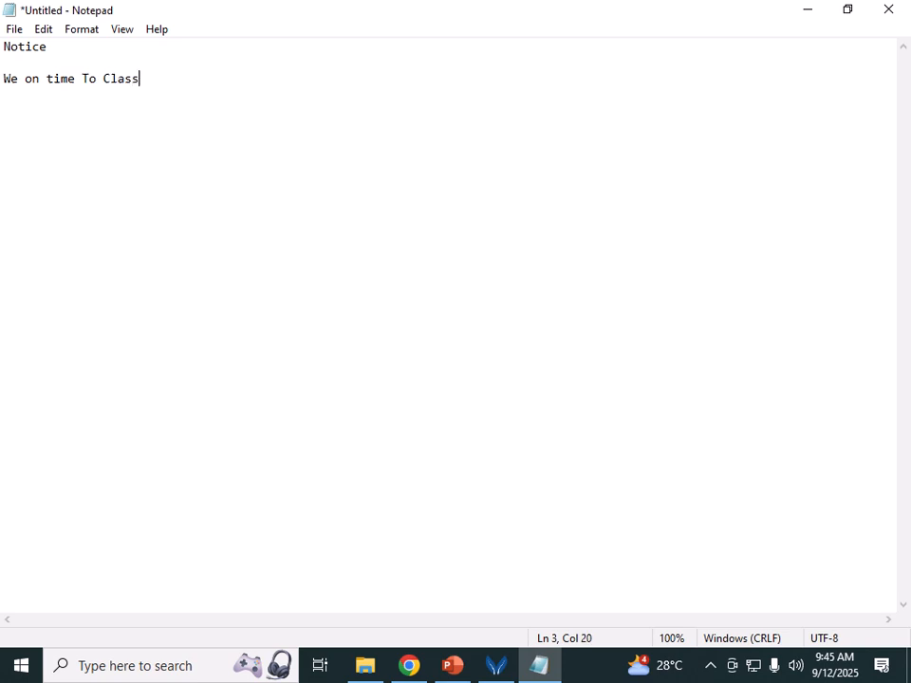
key(Return)
key(Return)
text(Don't Sleep)
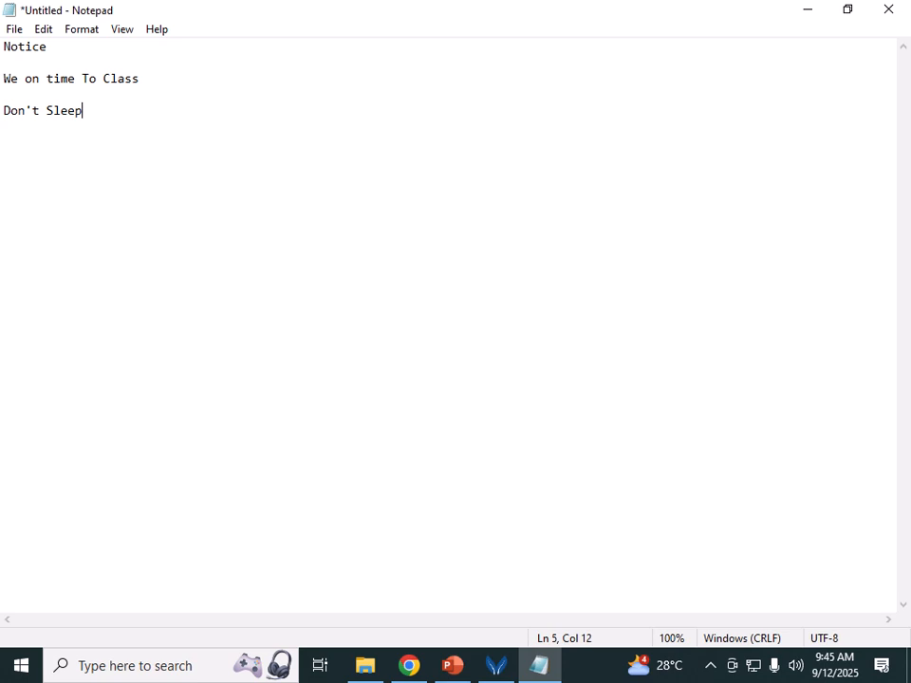
text( in Lecture)
key(Return)
key(Return)
Step: Add 'Put your Mobile on Sielent Wile in Class' and a line of random filler letters
text(P)
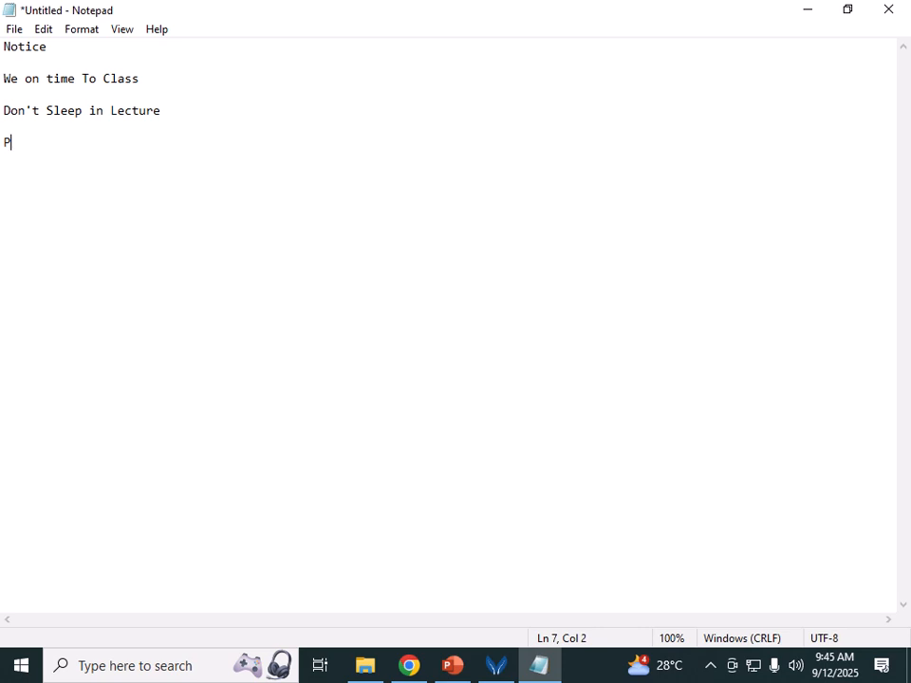
text(ut your Mo)
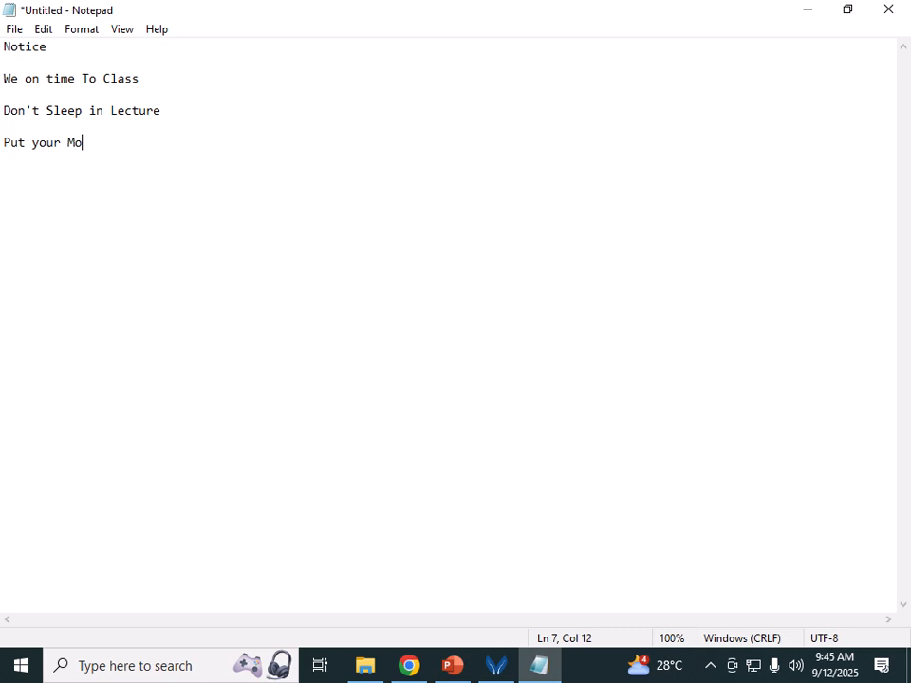
text(bile on Sielent)
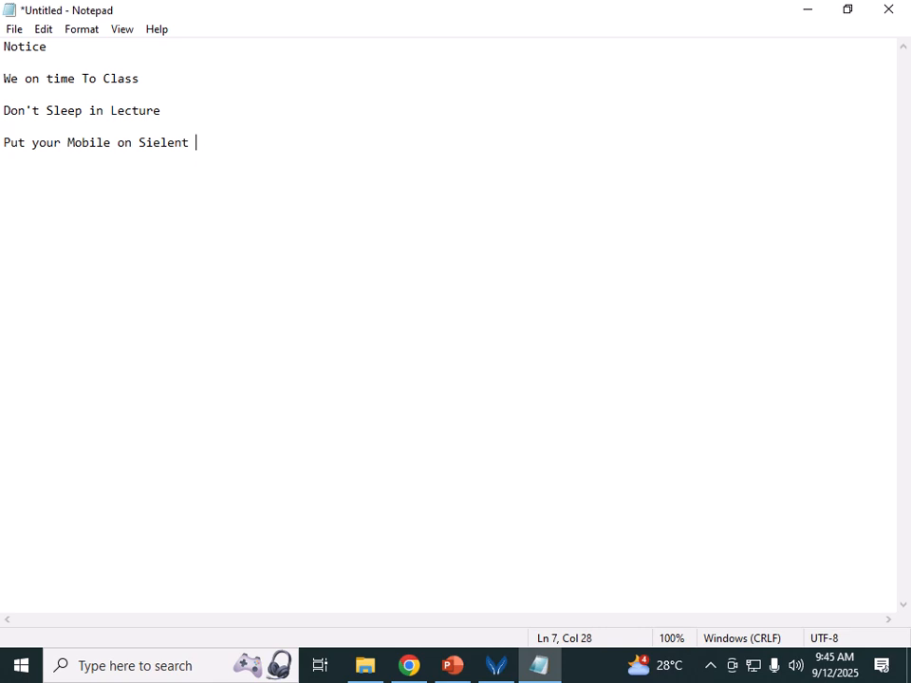
text( Wile in Class)
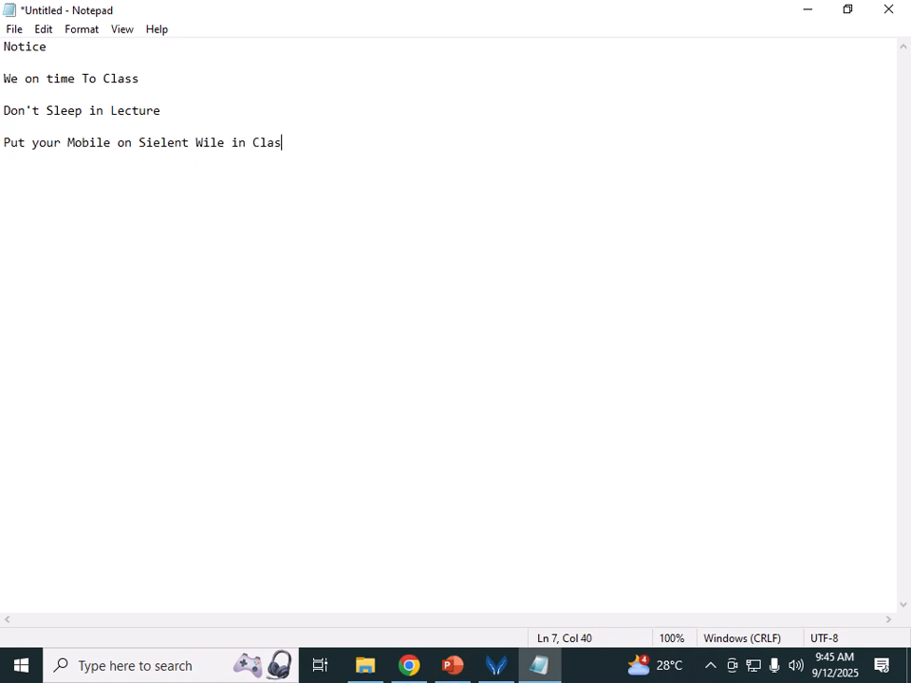
key(Return)
key(Return)
text(kjasd  askfas sa asf  sal)
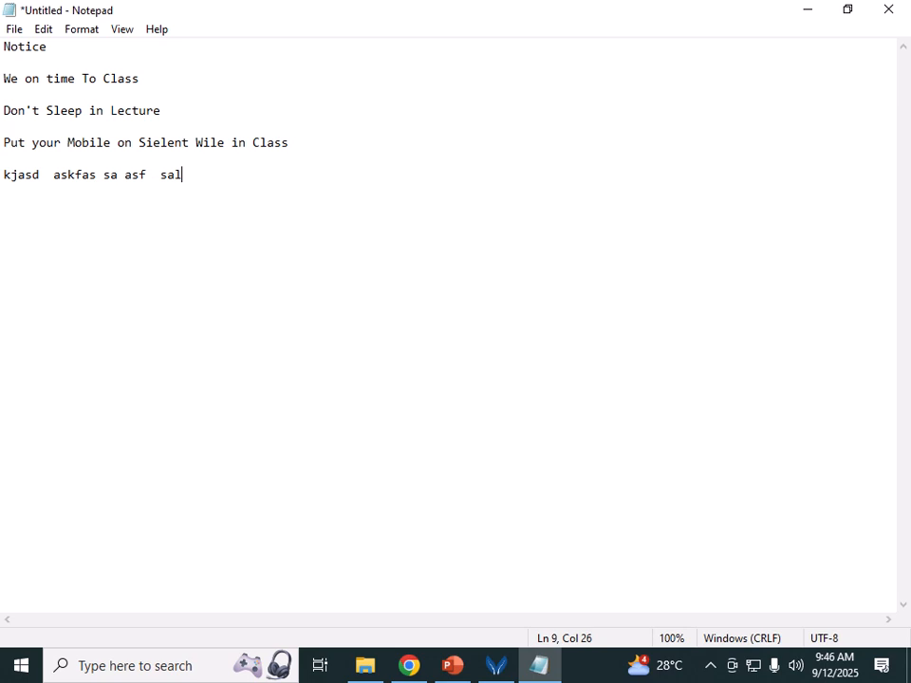
text( als  a sgvla las aglas)
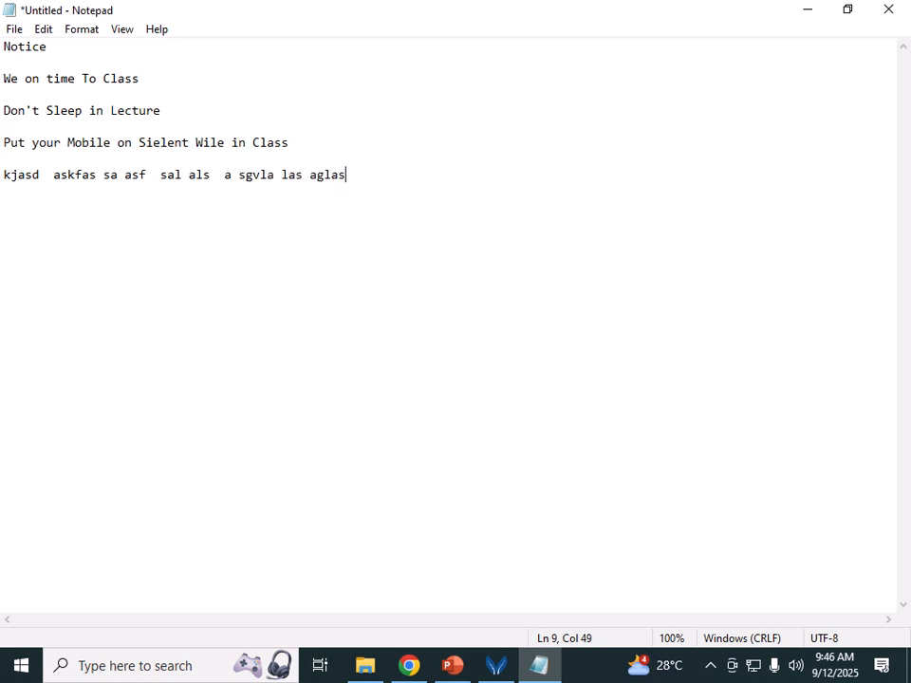
key(Return)
Step: In Save As, browse to D: > Lab Student > AOAP > AOAP 9 PM > Faculty 9 pm > Document
click(15, 28)
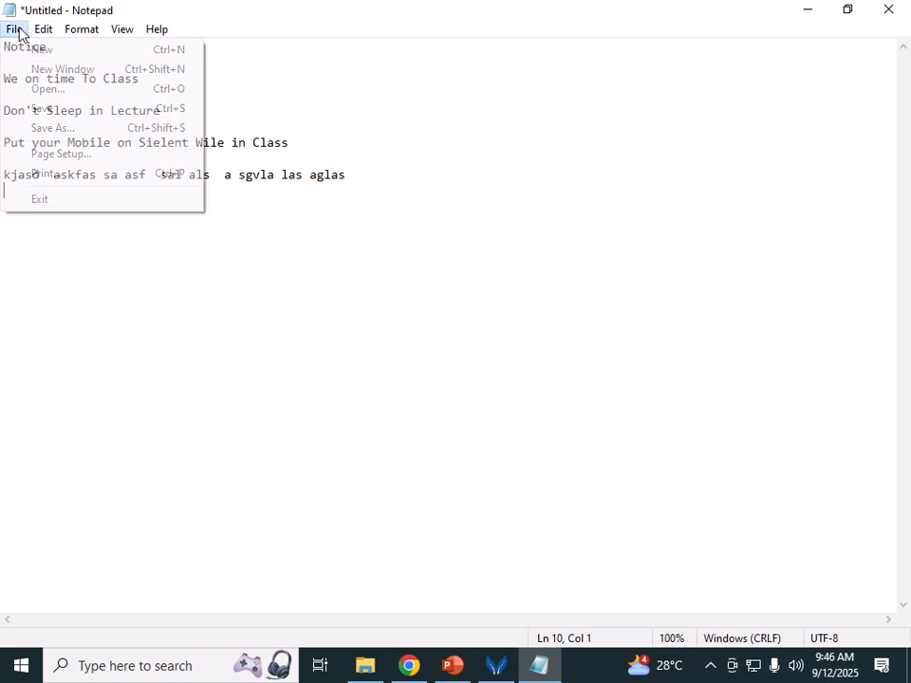
click(36, 109)
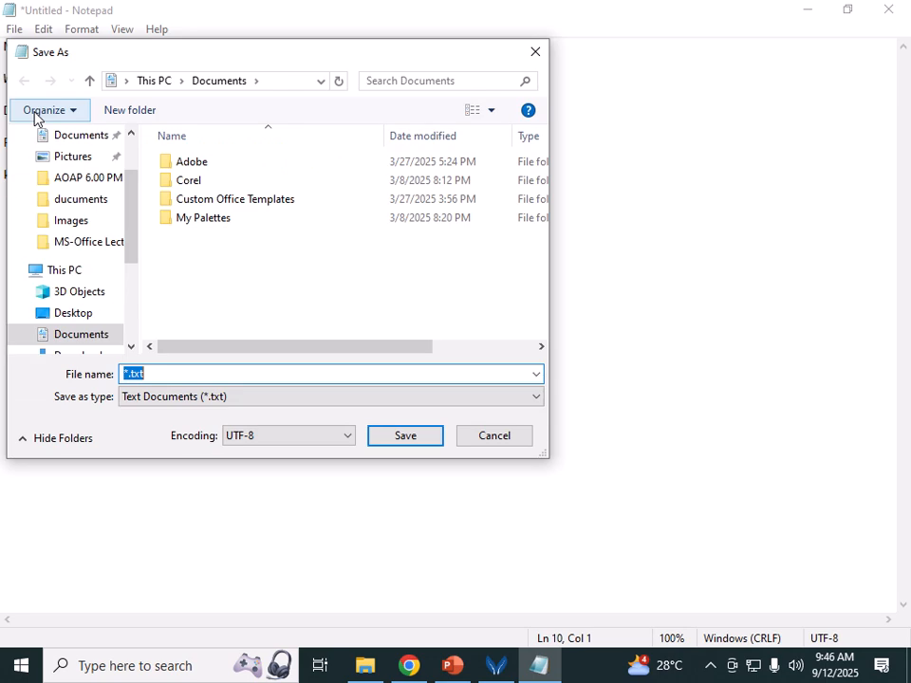
click(152, 82)
drag(539, 199, 549, 319)
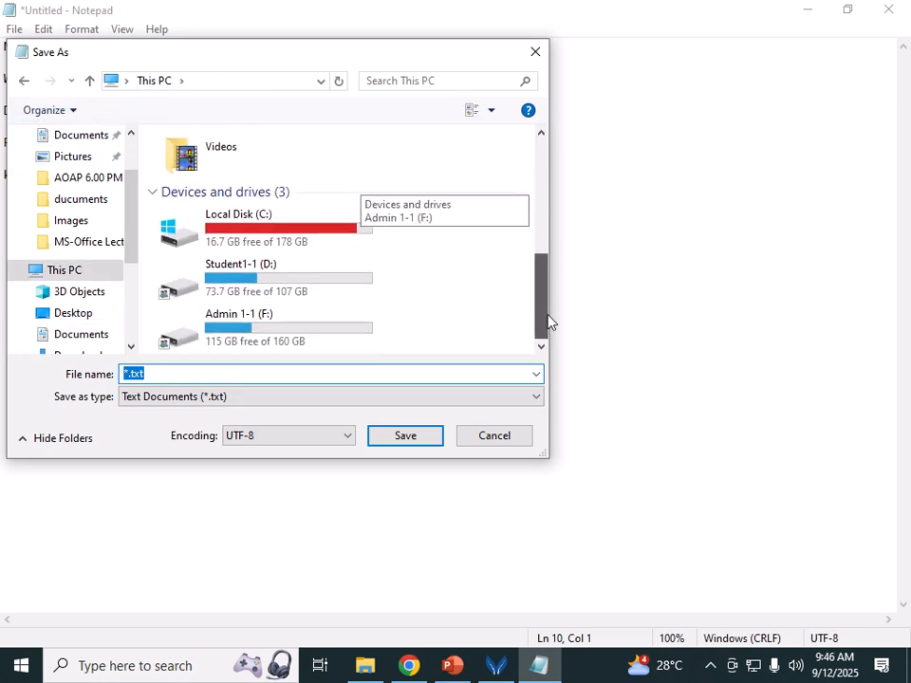
double_click(195, 288)
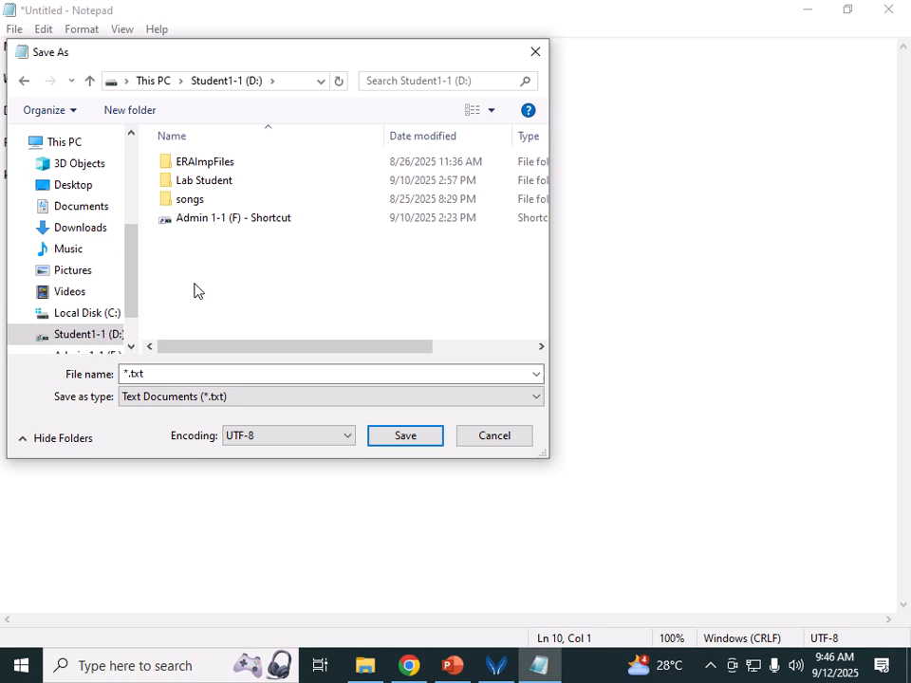
double_click(209, 185)
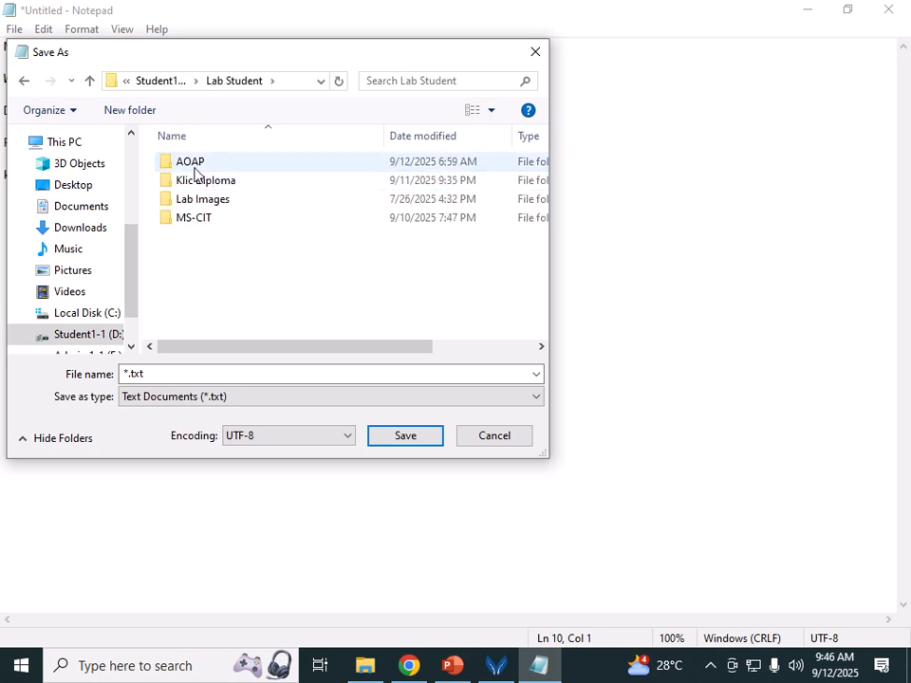
double_click(193, 173)
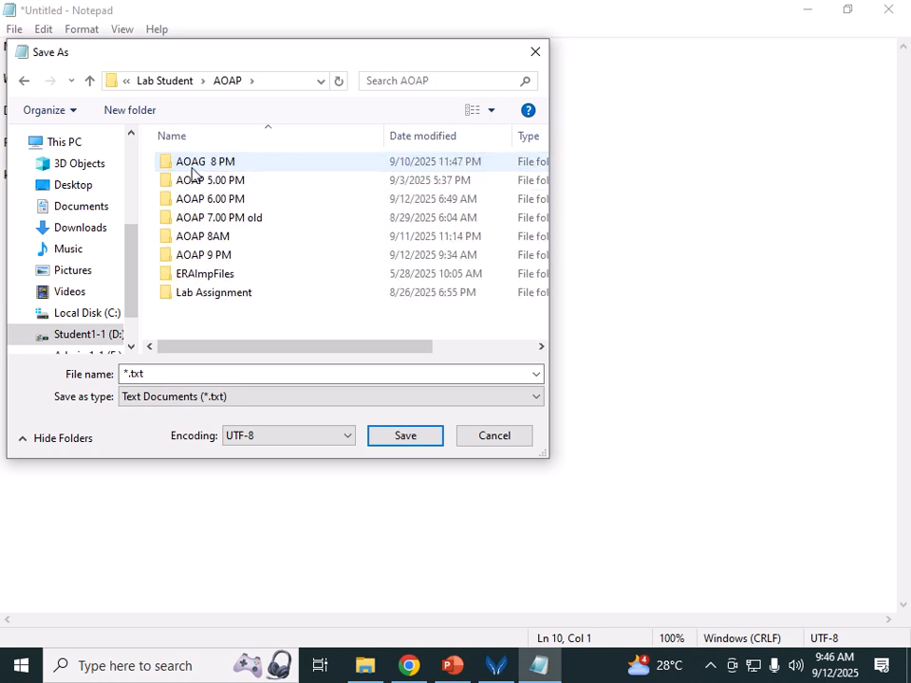
double_click(219, 256)
double_click(219, 241)
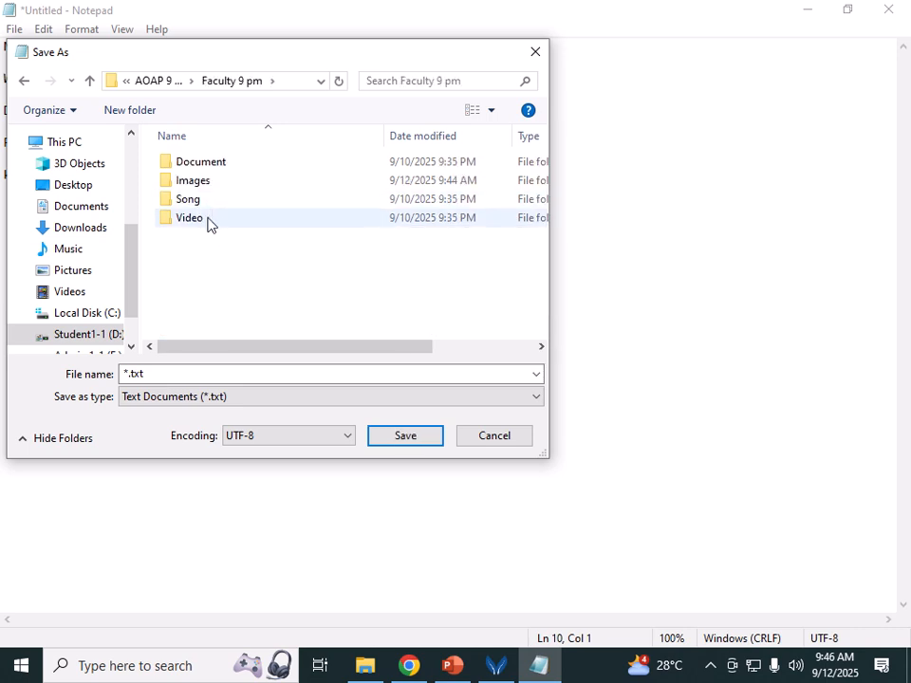
double_click(203, 171)
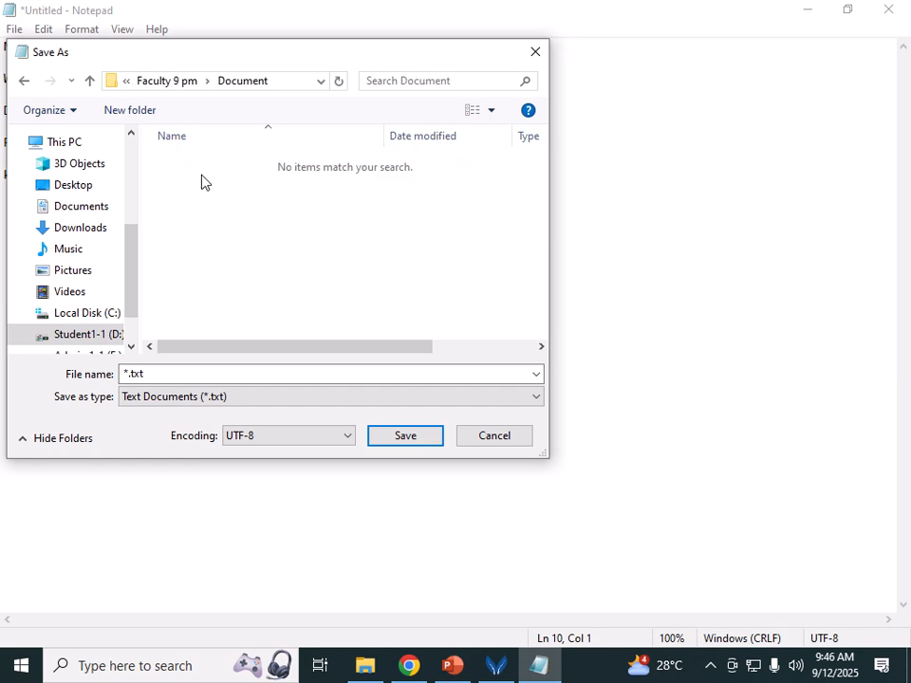
Step: Name the file 'Class Notice' and save it
double_click(187, 372)
text(N)
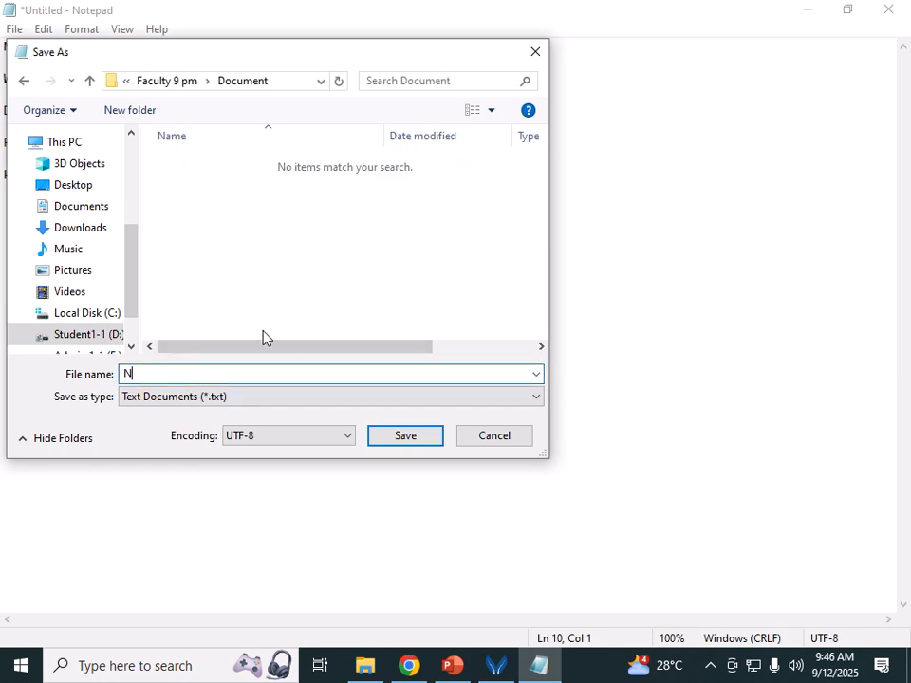
text(otice)
key(Left)
key(Left)
key(Left)
key(Left)
key(Left)
key(Left)
text(Class)
click(429, 438)
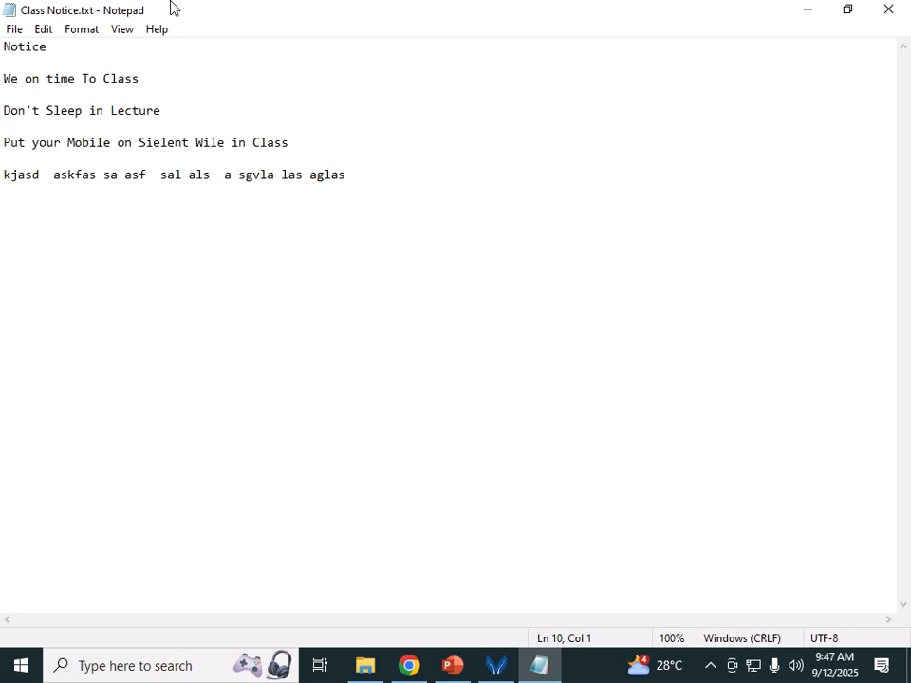
Step: Move the cursor down to the filler line and insert 'hello' there
mouse_move(173, 8)
key(Up)
key(Up)
key(Up)
key(Up)
key(Up)
key(Up)
key(Up)
key(Down)
key(Down)
key(Down)
key(Down)
key(Down)
key(Down)
key(Up)
key(Up)
key(Up)
key(Up)
key(Up)
key(Up)
key(Down)
key(Down)
key(Down)
key(Down)
key(Down)
key(Down)
key(Up)
key(Up)
key(Up)
key(Up)
key(Up)
key(Up)
key(Up)
key(Down)
key(Down)
key(Down)
key(Down)
key(Down)
key(Down)
key(Down)
key(Right)
key(Right)
key(Right)
key(Right)
key(Right)
key(Right)
key(Right)
key(Right)
key(Right)
key(Right)
key(Right)
key(Right)
key(Right)
key(Right)
key(Right)
key(Right)
key(Right)
key(Right)
key(Right)
key(Right)
key(Right)
key(Right)
key(Right)
key(Right)
key(Right)
key(Right)
key(Right)
key(Right)
key(Right)
key(Right)
key(Right)
key(Right)
key(Right)
key(Right)
key(Right)
key(Right)
key(Right)
key(Right)
key(Right)
key(Left)
key(Left)
key(Left)
key(Left)
key(Left)
key(Left)
key(Left)
key(Left)
key(Left)
key(Left)
key(Left)
key(Left)
key(Left)
key(Left)
key(Left)
key(Left)
key(Left)
key(Left)
text(he)
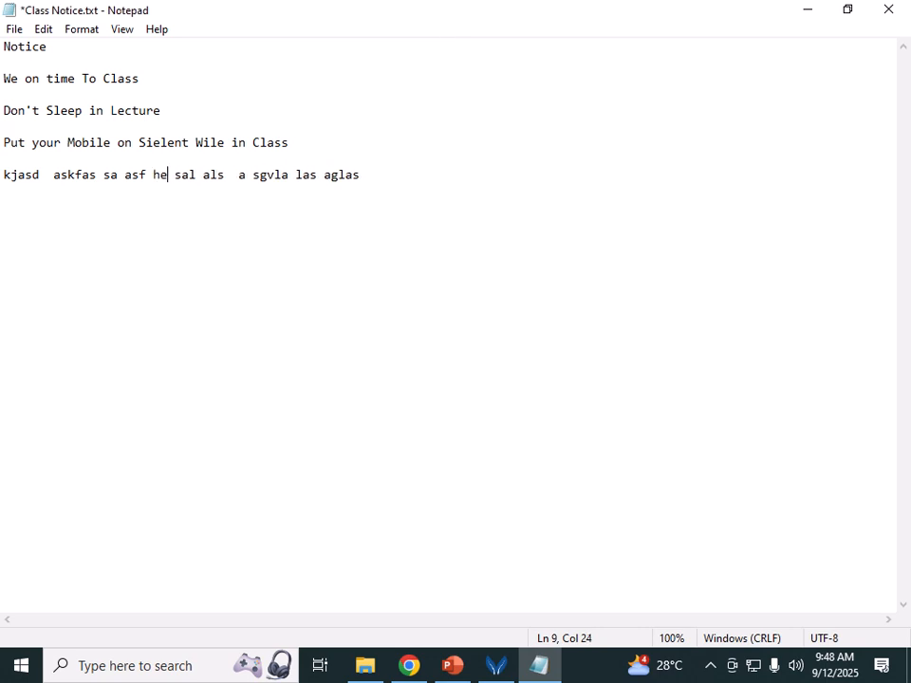
text(llo)
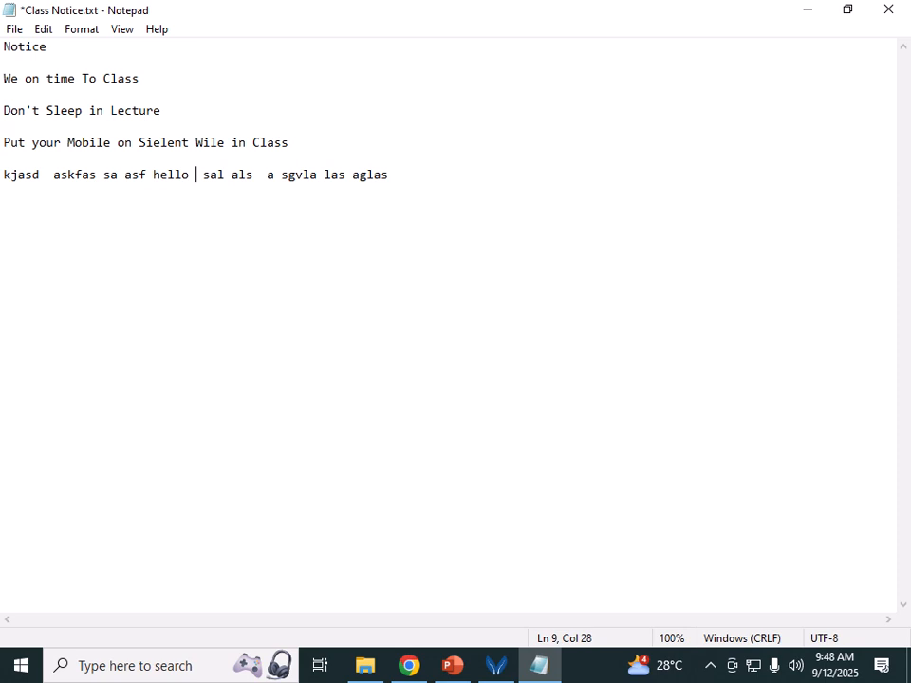
Step: Delete 'sal', 'als' and the inserted 'hello' from the filler line
key(Delete)
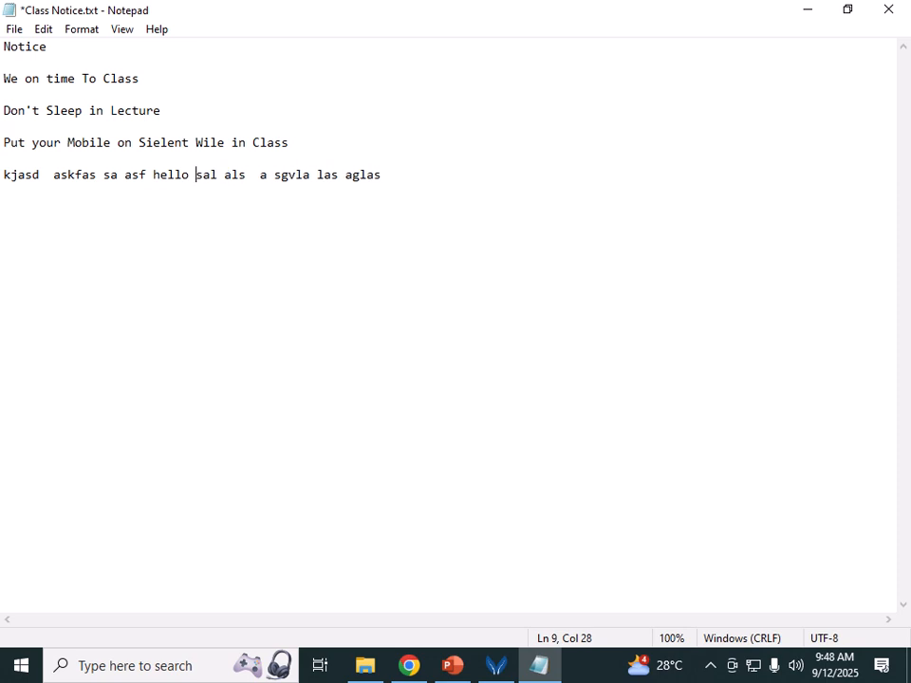
key(Delete)
key(Delete)
key(Delete)
key(Delete)
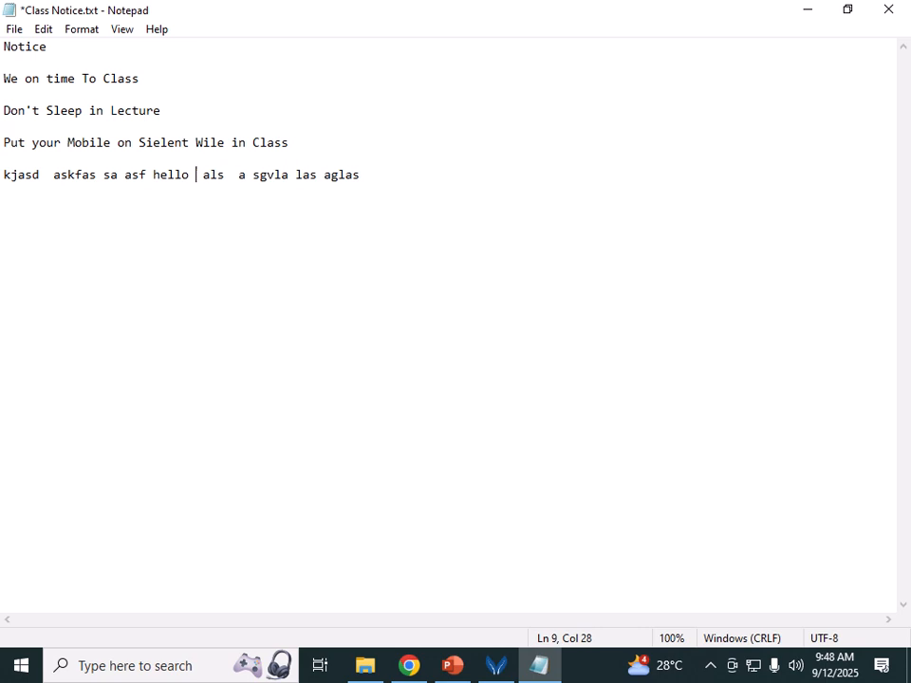
key(Delete)
key(Delete)
key(Delete)
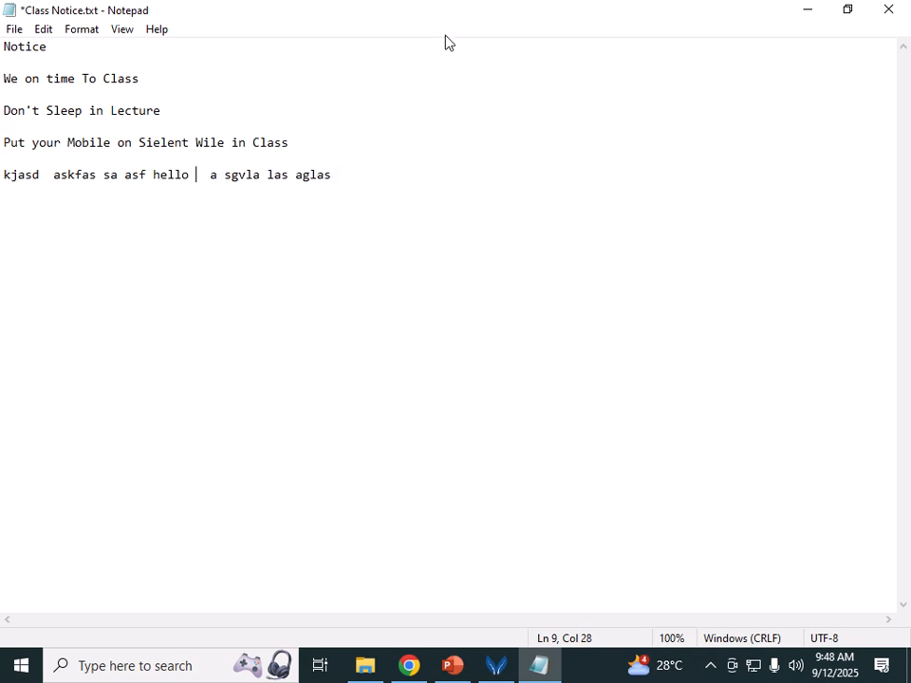
key(BackSpace)
key(BackSpace)
key(BackSpace)
key(BackSpace)
key(BackSpace)
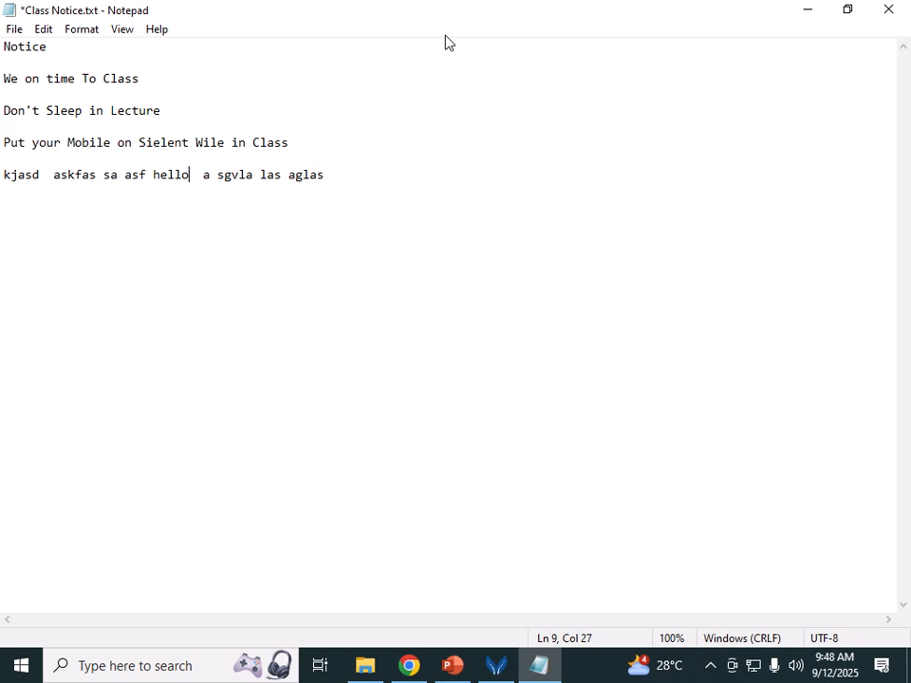
key(BackSpace)
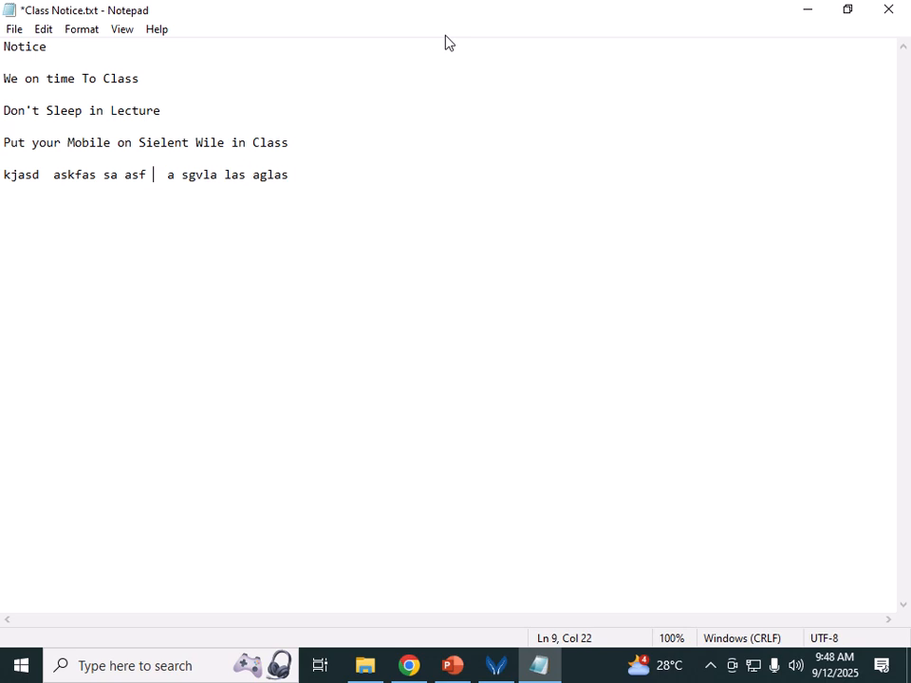
key(Delete)
key(Delete)
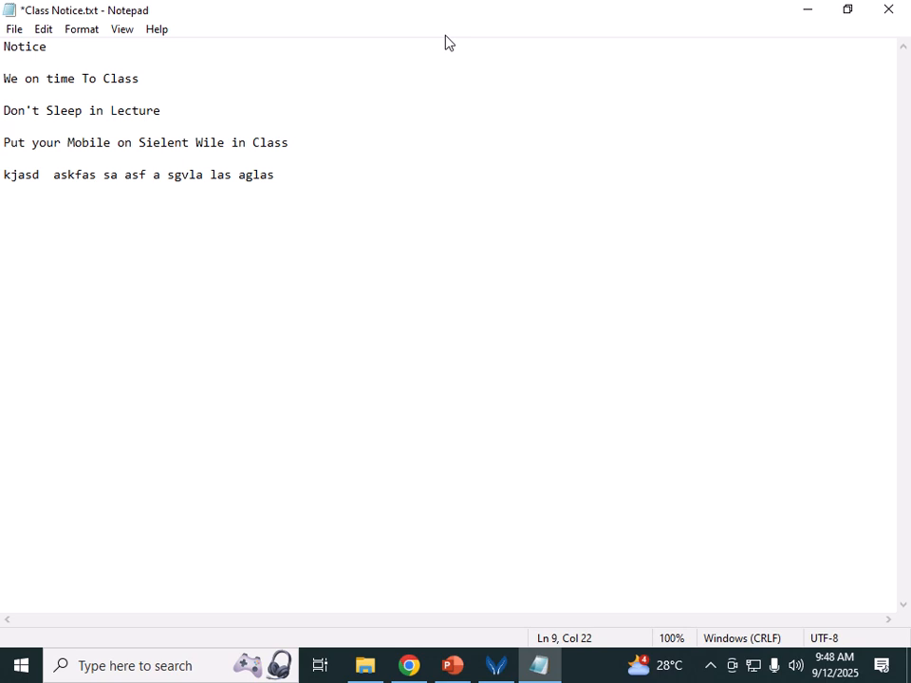
Step: Insert an extra blank line above 'Don't Sleep in Lecture'
key(Home)
key(Up)
key(Up)
key(Up)
key(Up)
key(Up)
key(Up)
key(Down)
key(Down)
key(Return)
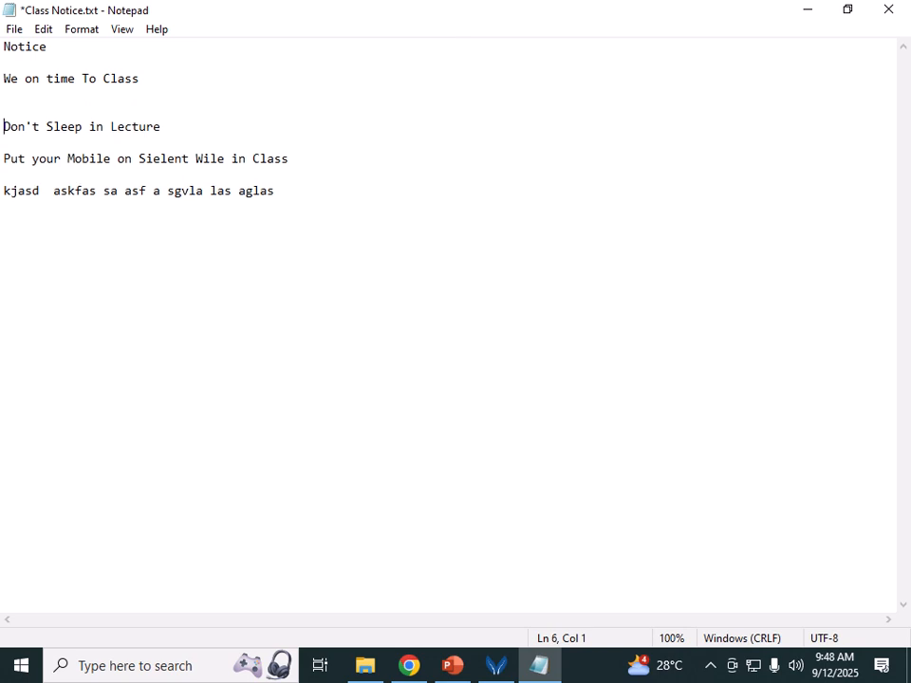
Step: Delete the extra blank line above 'Don't Sleep in Lecture' and jump between its line start and end
key(BackSpace)
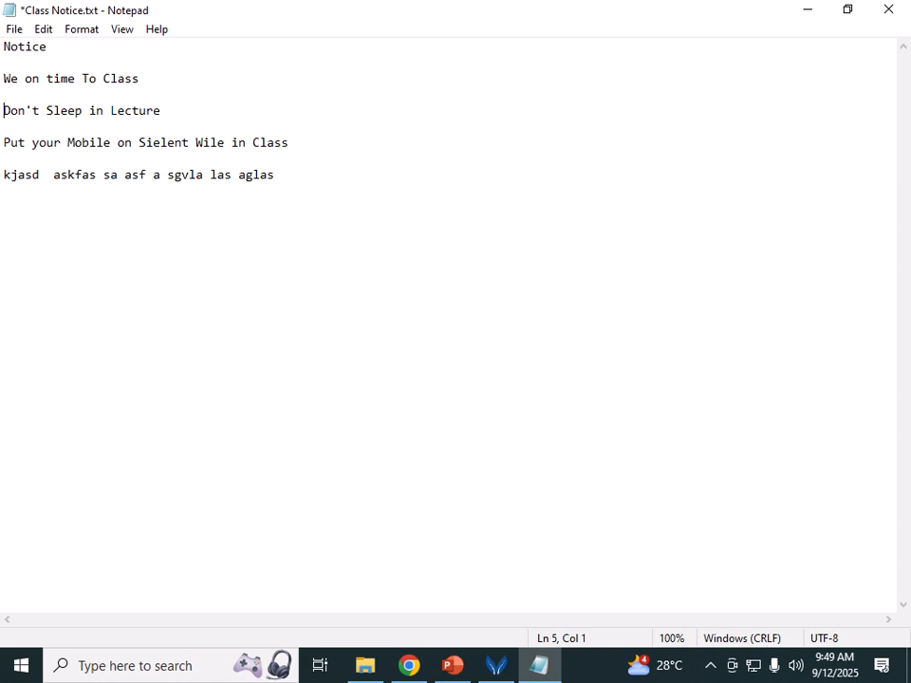
key(End)
key(Left)
key(Left)
key(Left)
key(Left)
key(Left)
key(Left)
key(Left)
key(Left)
key(Left)
key(Left)
key(Left)
key(Left)
key(Left)
key(Home)
key(End)
key(Home)
key(End)
key(Home)
key(End)
key(Home)
key(End)
key(Home)
key(End)
Step: Leave exactly one blank line between 'Don't Sleep in Lecture' and 'Put your Mobile'
key(Return)
key(Return)
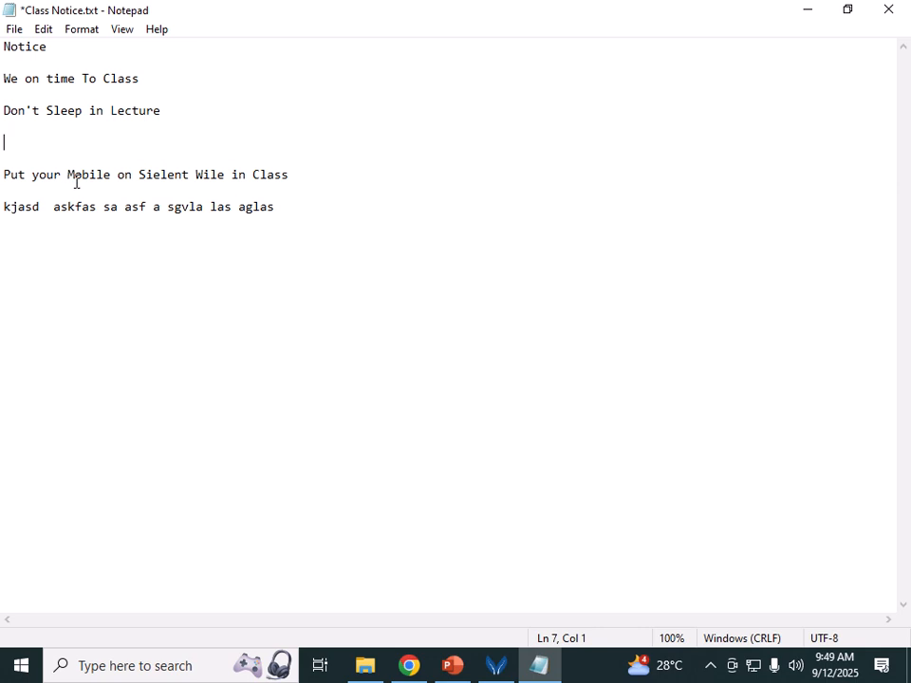
key(Delete)
key(Delete)
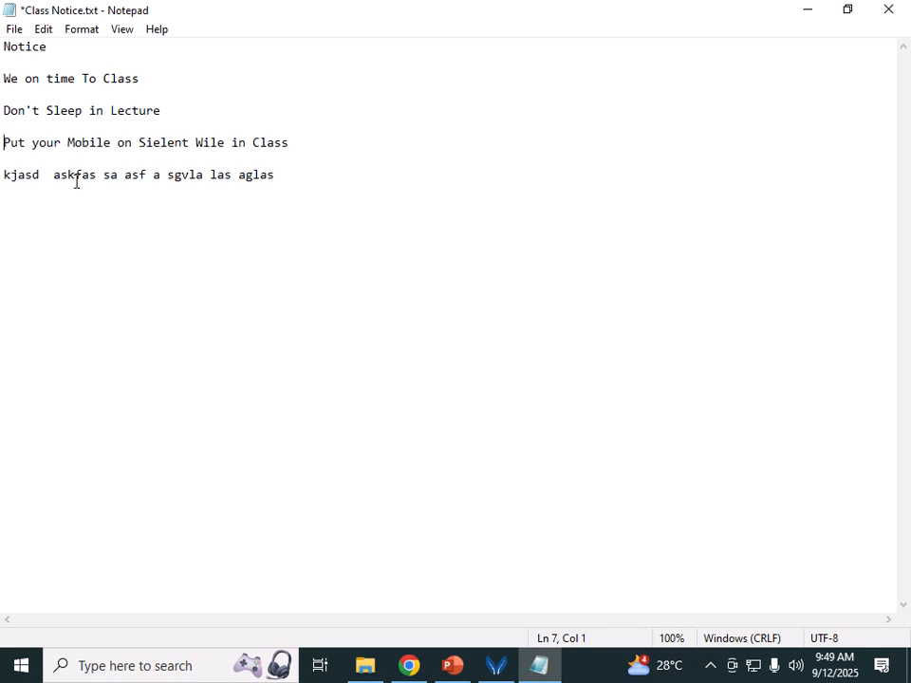
key(BackSpace)
key(Return)
Step: Set Notepad's font to Cooper Black, size 14, with Western script
click(79, 32)
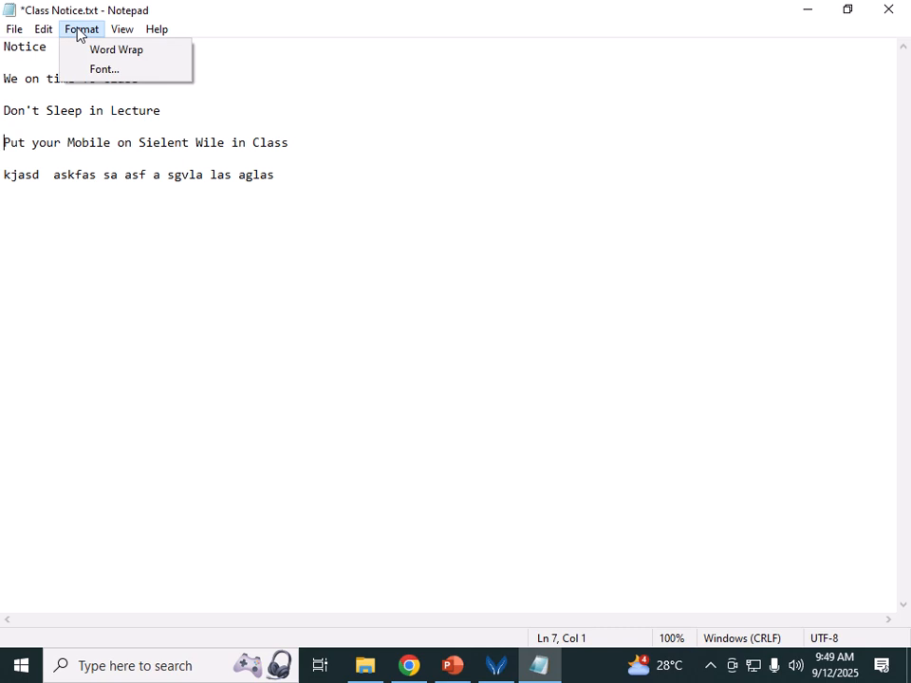
click(104, 69)
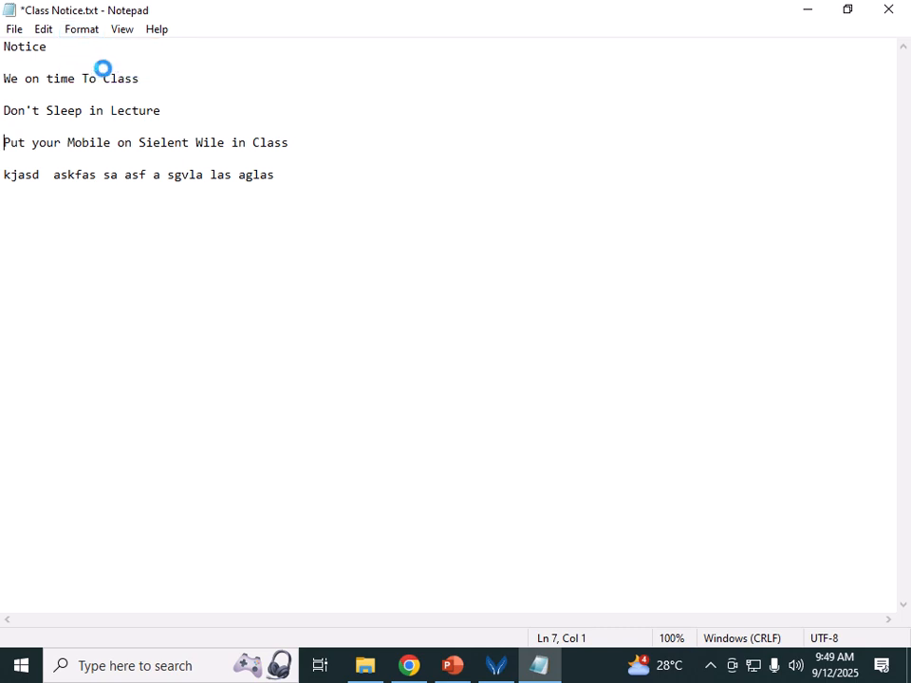
drag(147, 141, 403, 64)
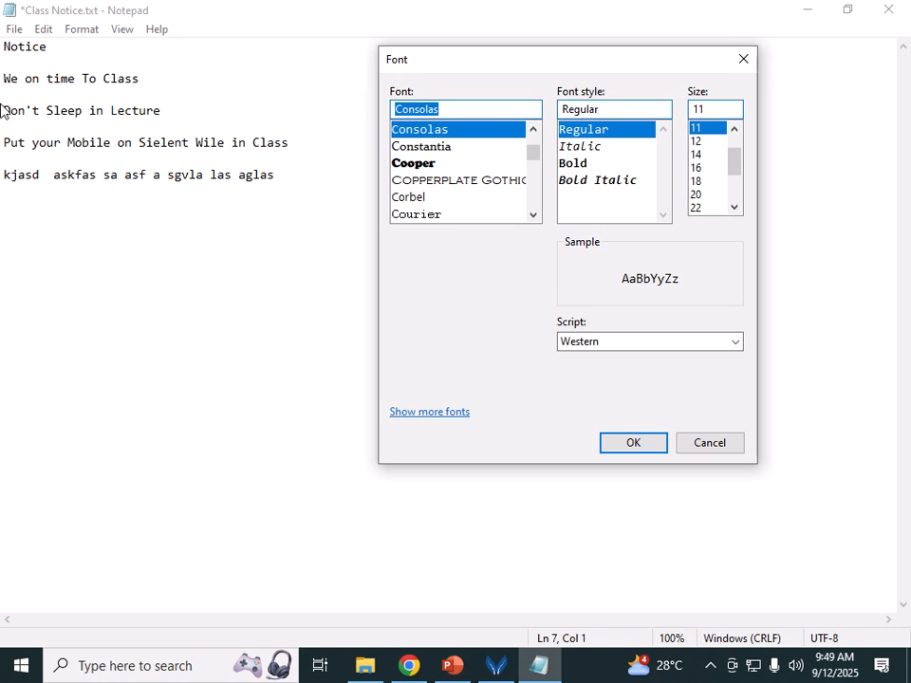
click(439, 149)
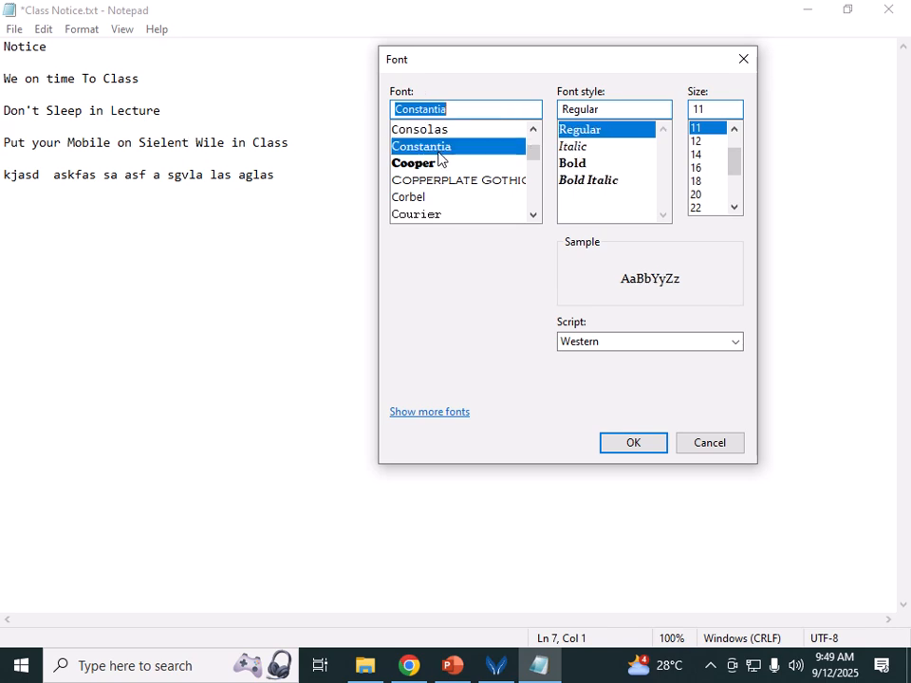
click(439, 162)
click(698, 155)
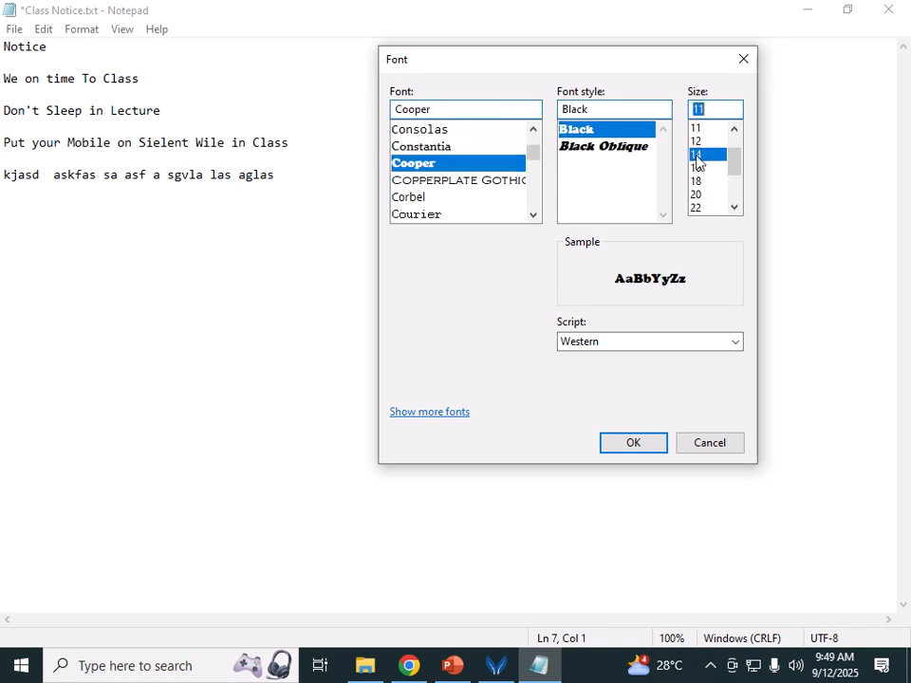
click(606, 344)
click(606, 358)
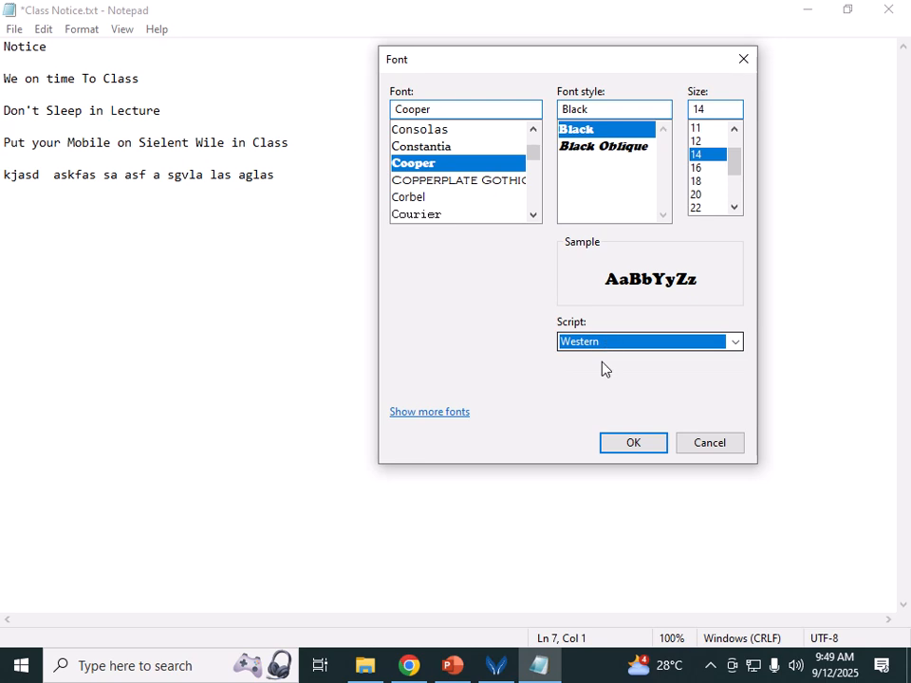
click(623, 444)
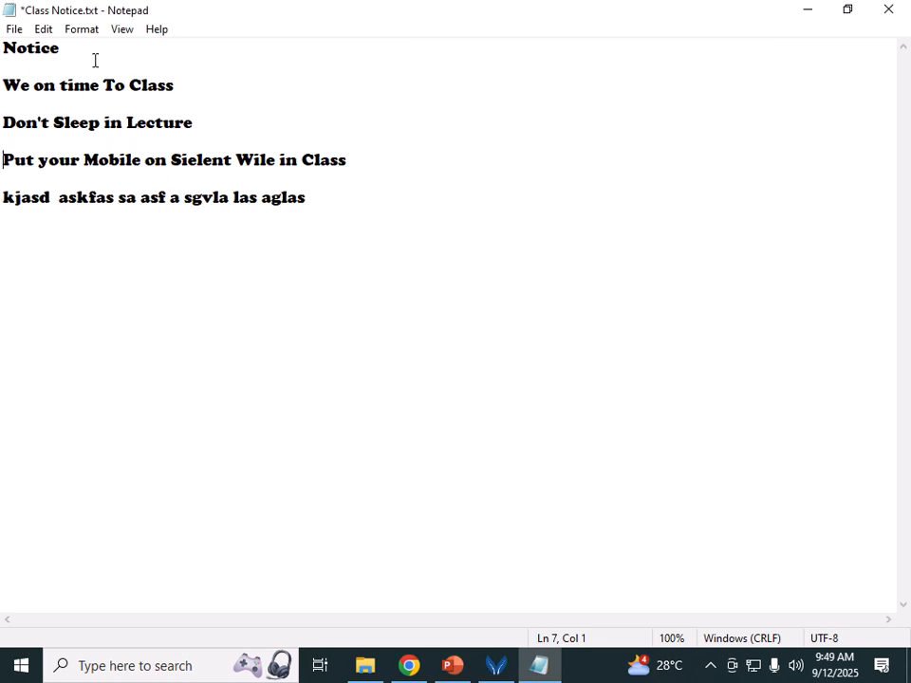
click(73, 36)
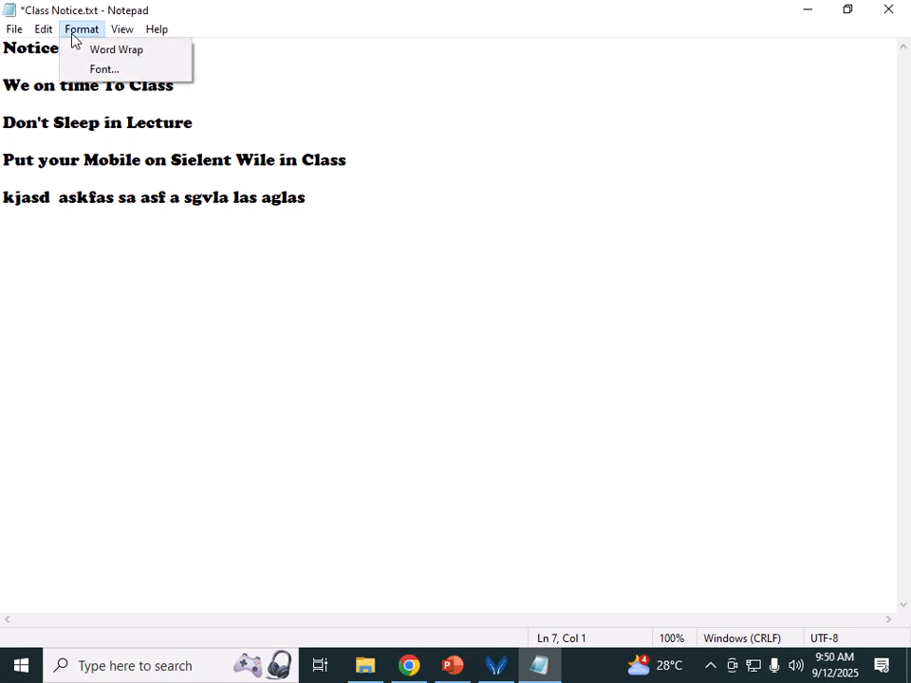
click(318, 122)
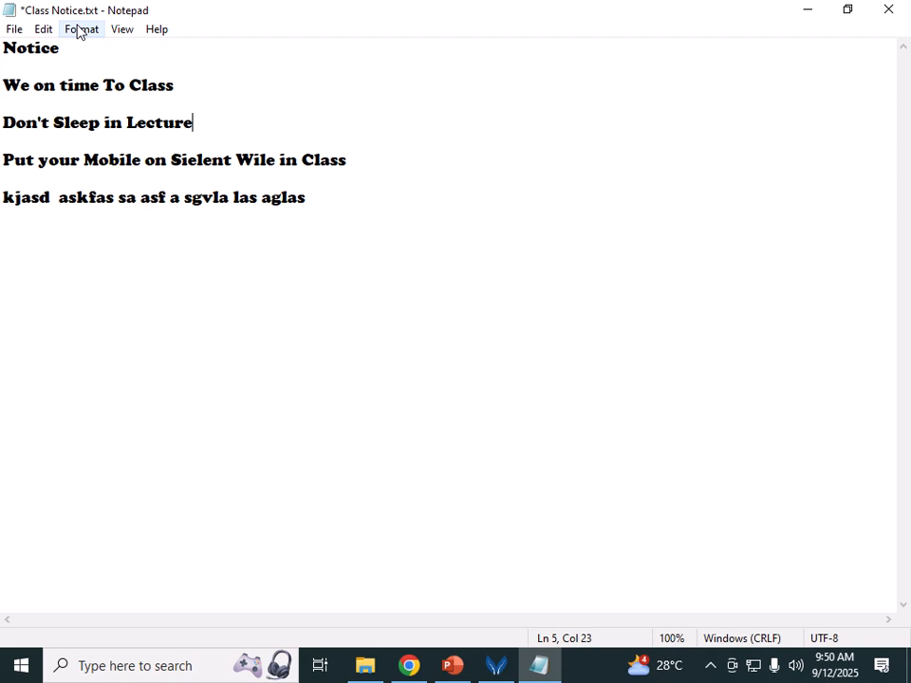
Step: Save the formatted notice to Class Notice.txt
click(12, 32)
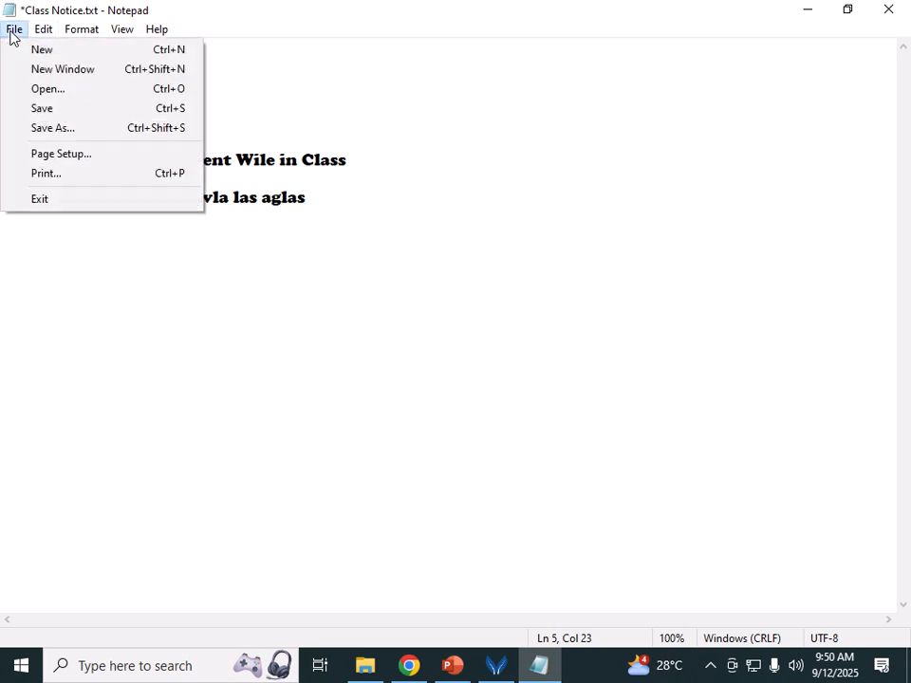
click(40, 110)
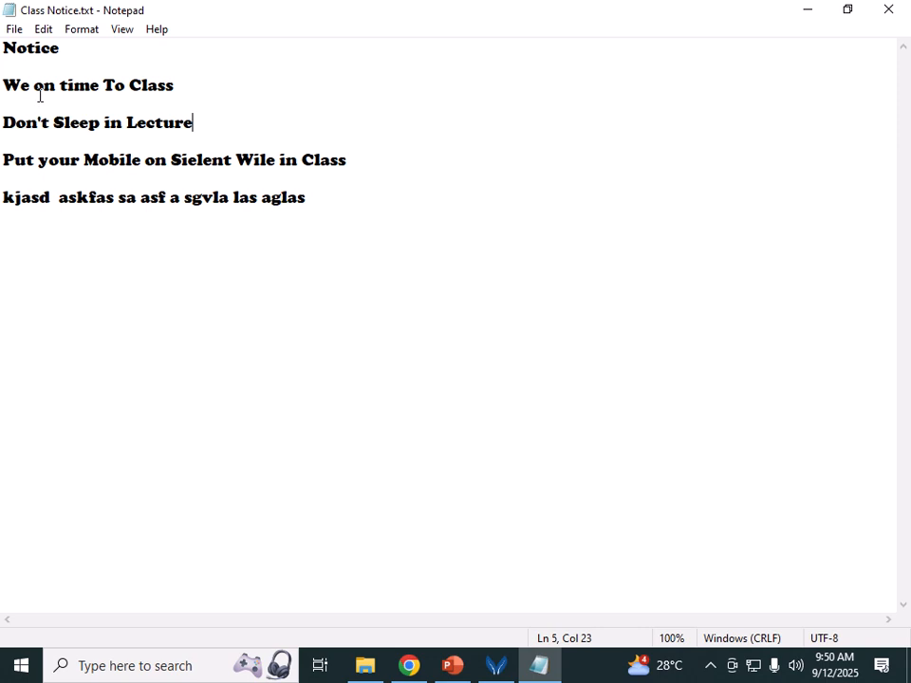
click(15, 30)
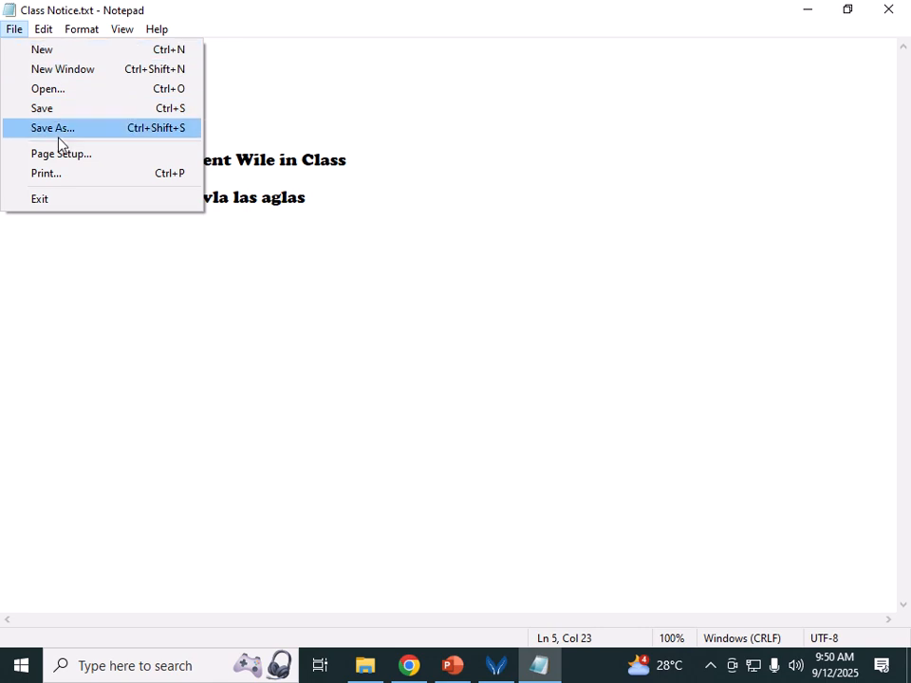
click(150, 283)
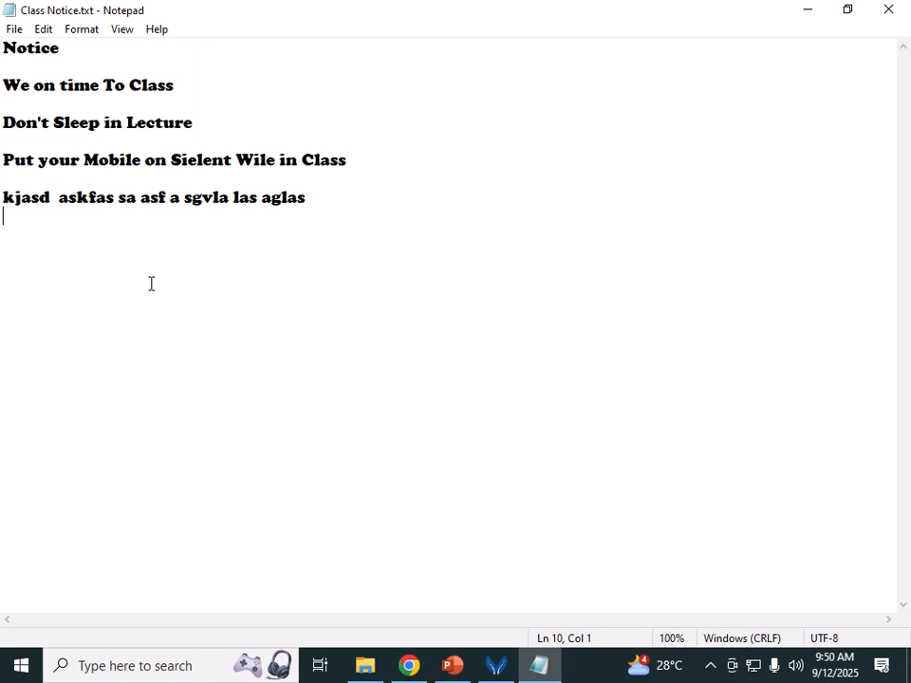
Step: Start a new document, reopen Class Notice.txt from the Document folder, and save it again
click(14, 29)
click(34, 48)
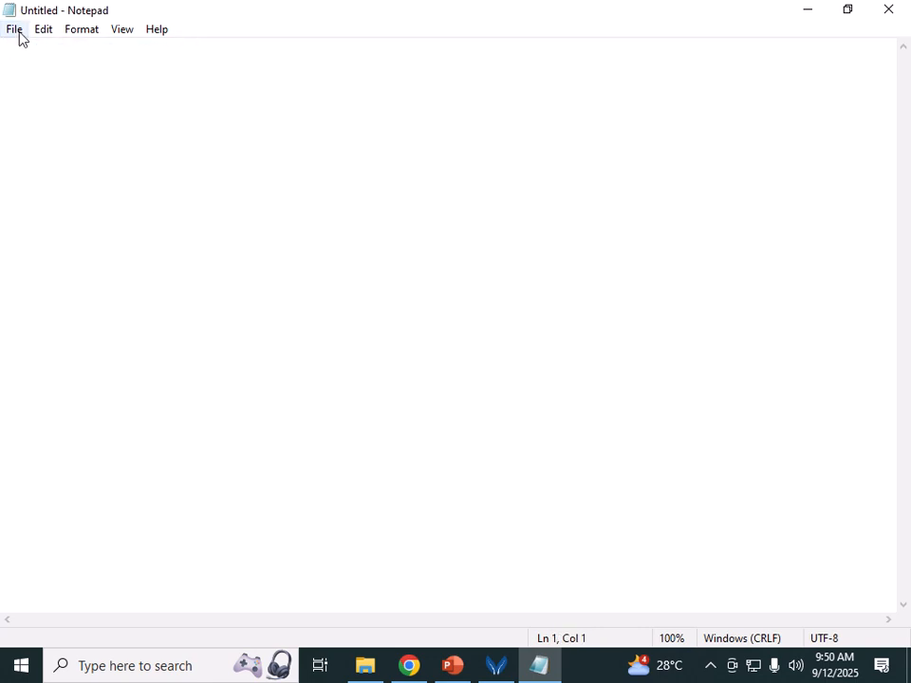
click(20, 35)
click(46, 91)
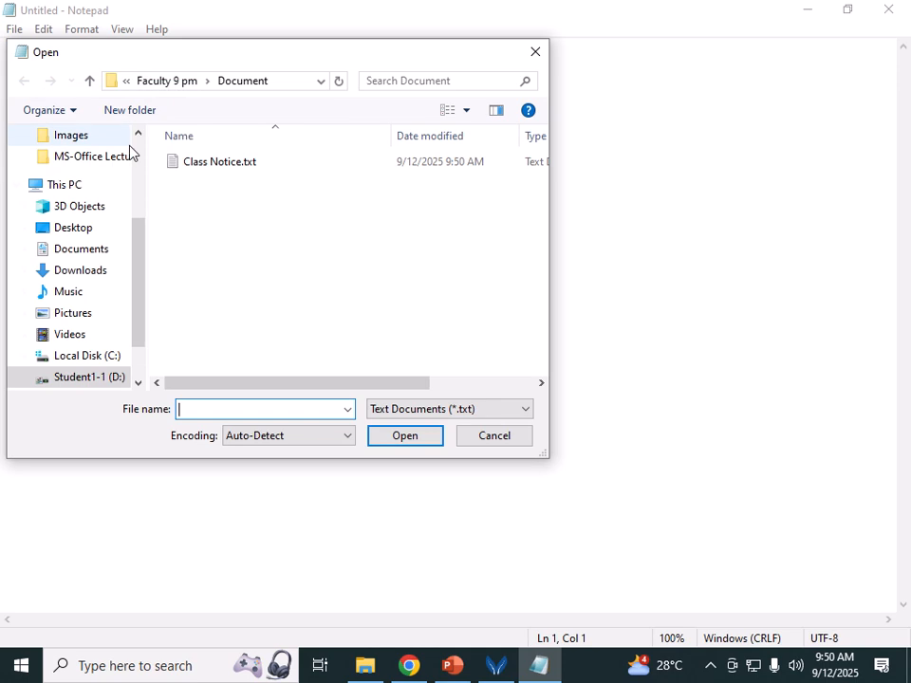
click(189, 163)
click(389, 439)
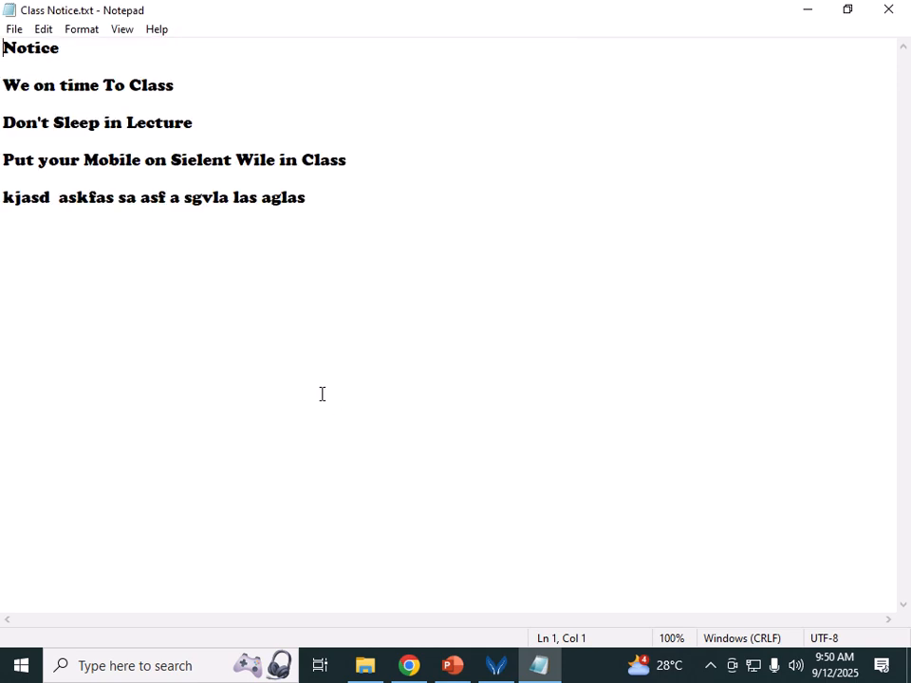
click(14, 30)
click(48, 110)
Step: Close Notepad and launch WordPad from Start > W > Windows Accessories
click(889, 13)
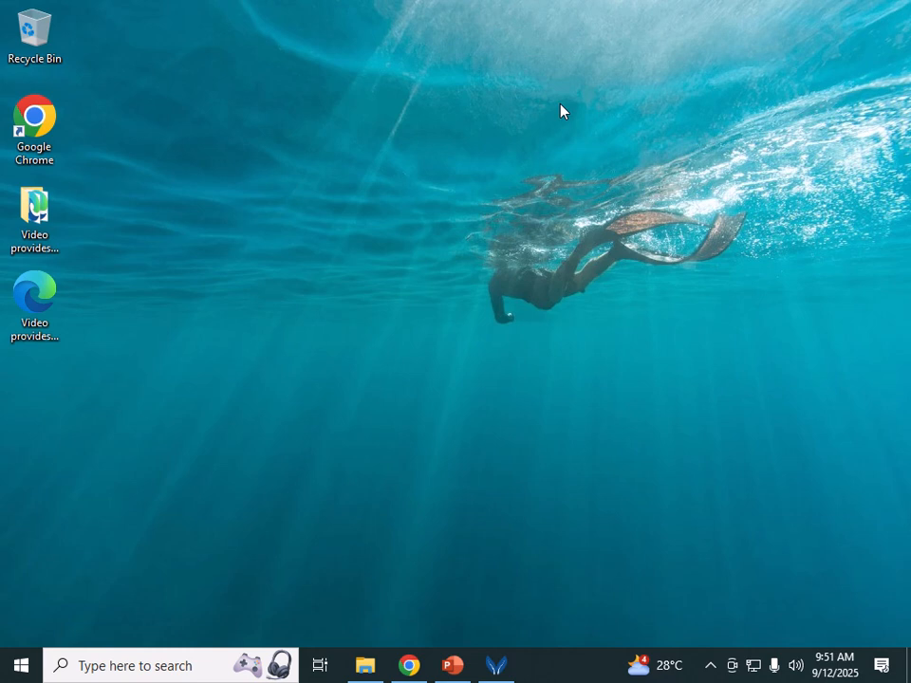
click(161, 665)
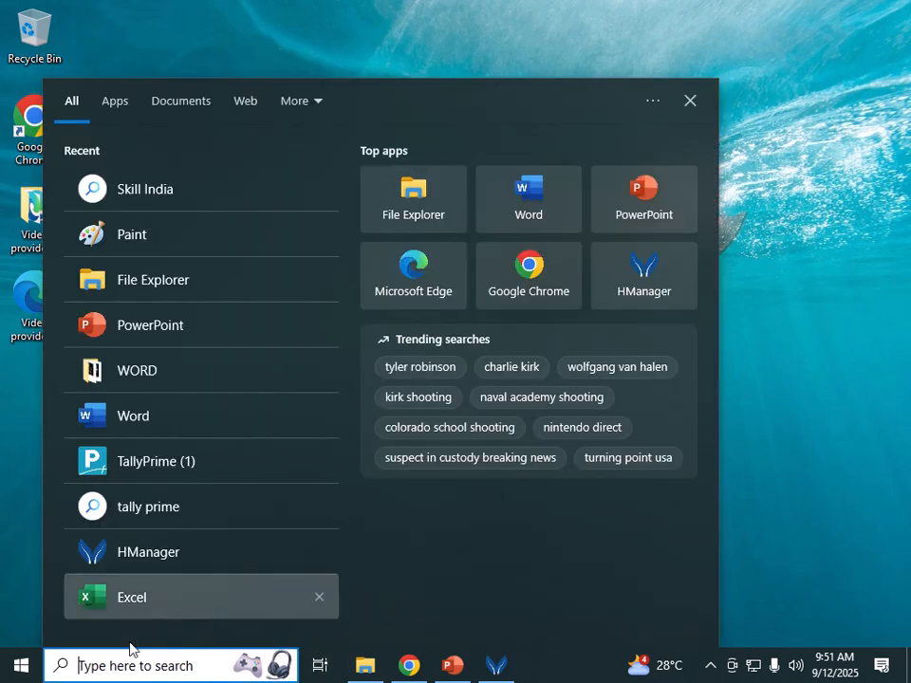
click(20, 668)
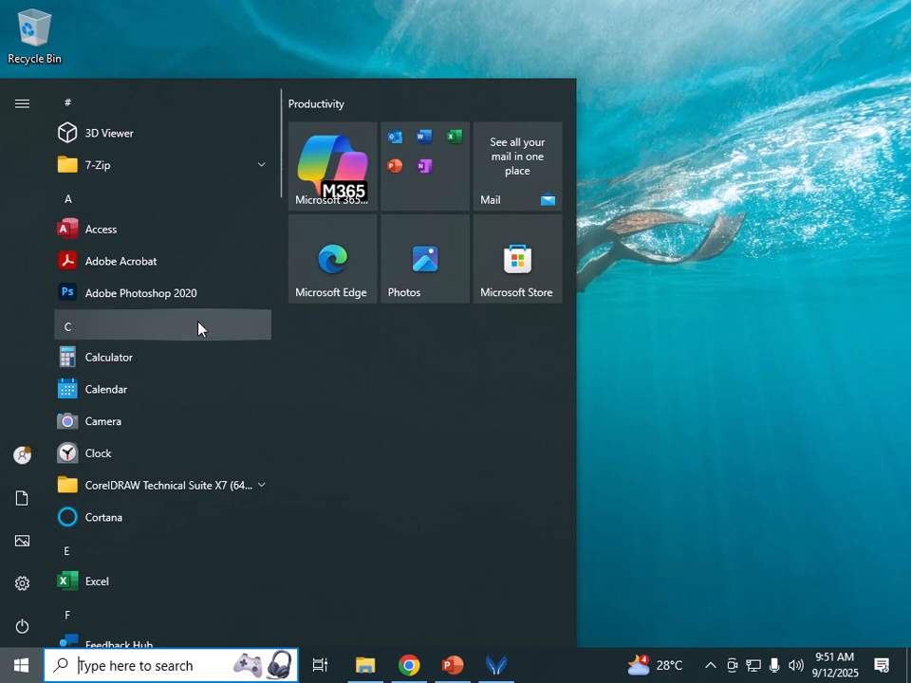
click(198, 329)
click(141, 478)
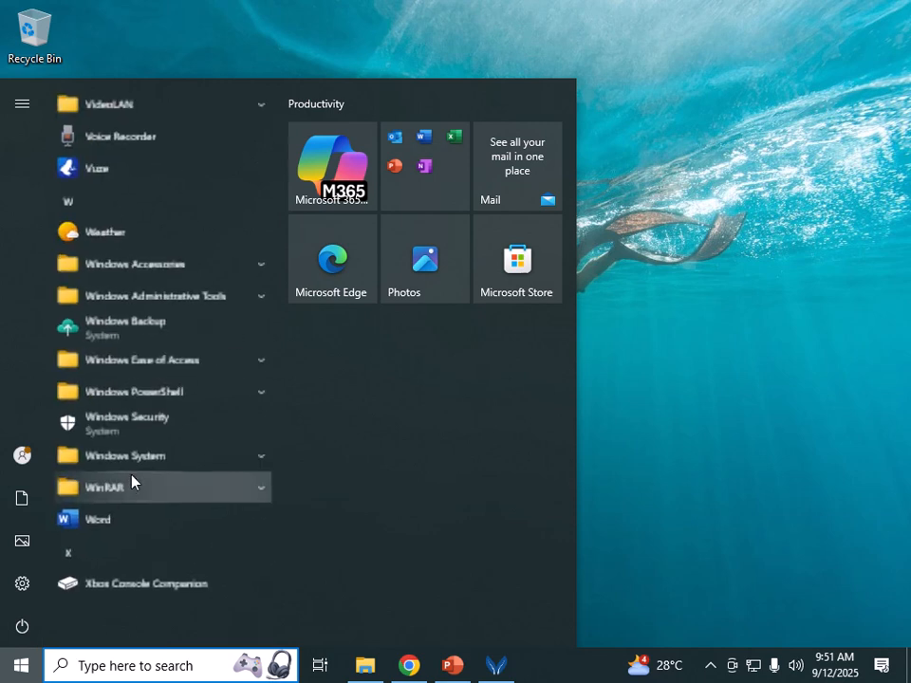
click(177, 264)
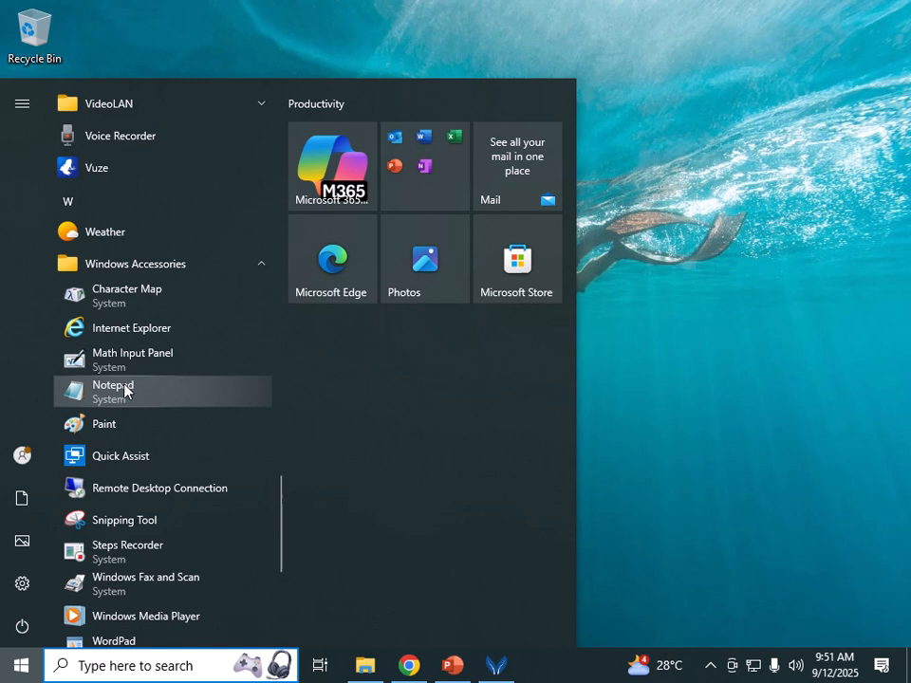
click(137, 643)
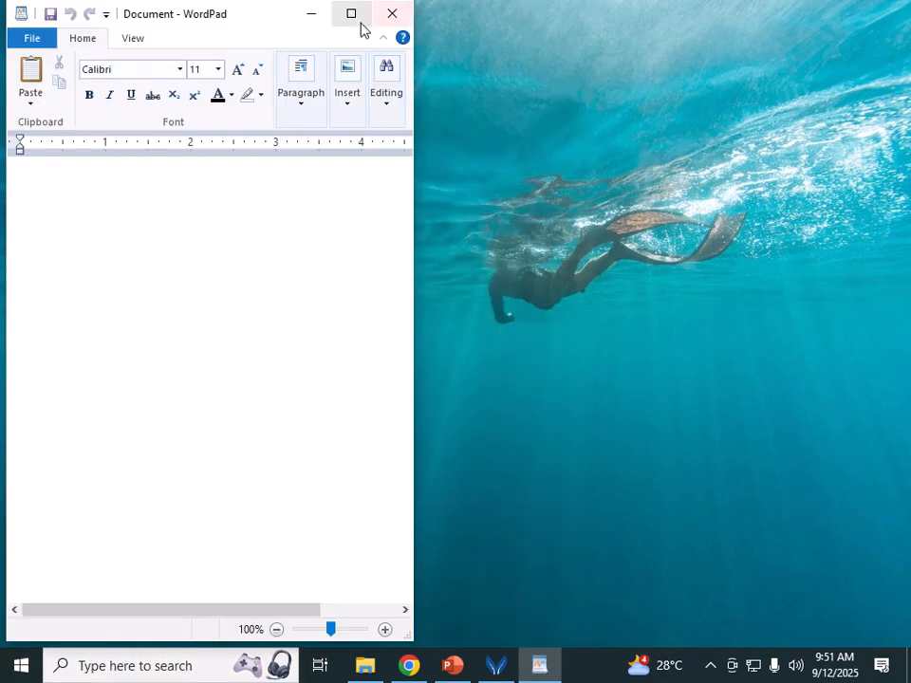
Step: Maximize the blank WordPad window, then close it
click(351, 13)
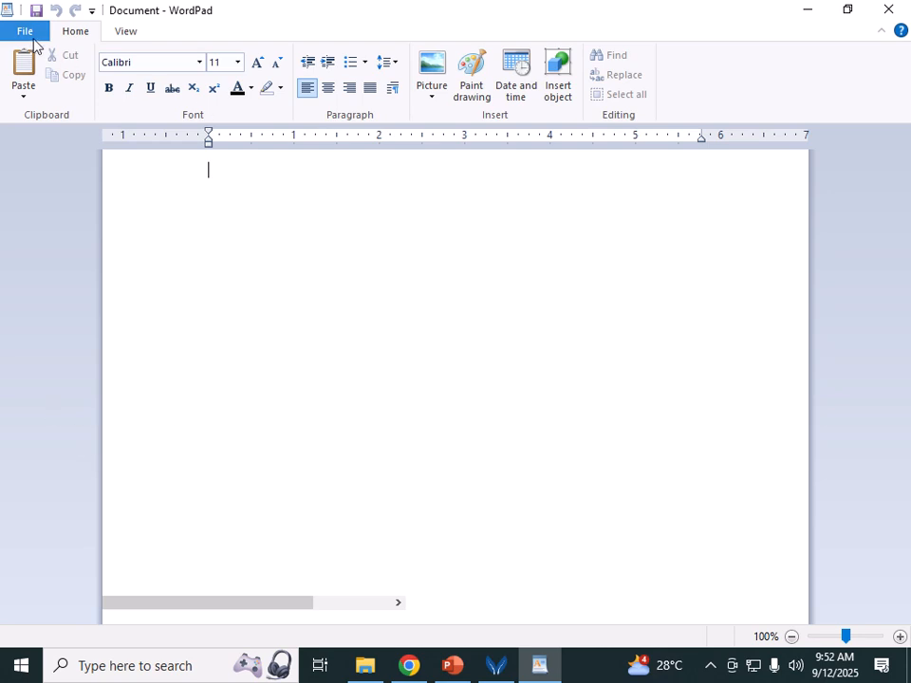
click(889, 9)
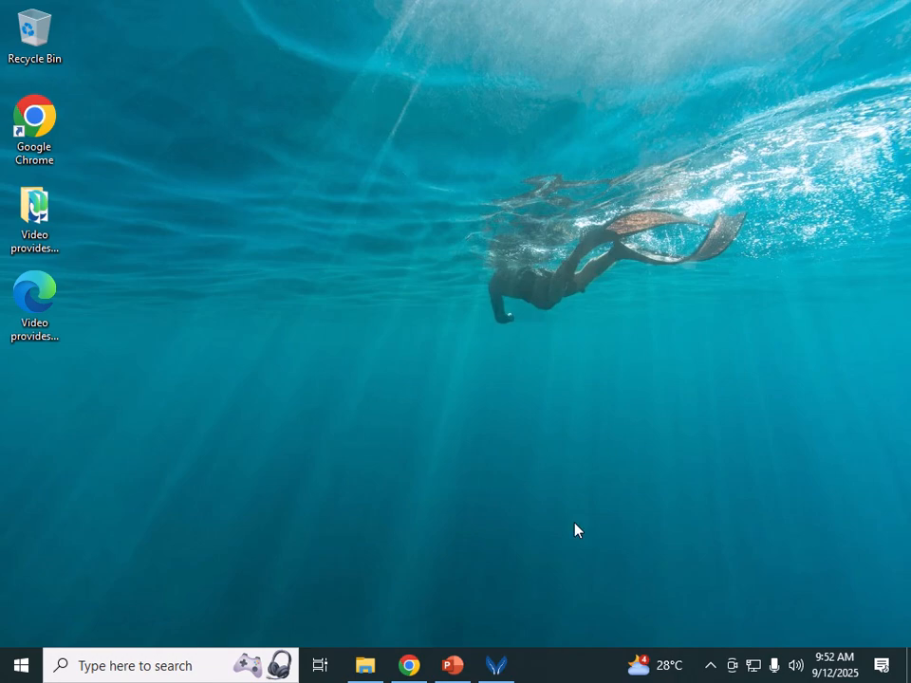
Step: Restore the Word View Tab PowerPoint presentation from the taskbar
click(464, 671)
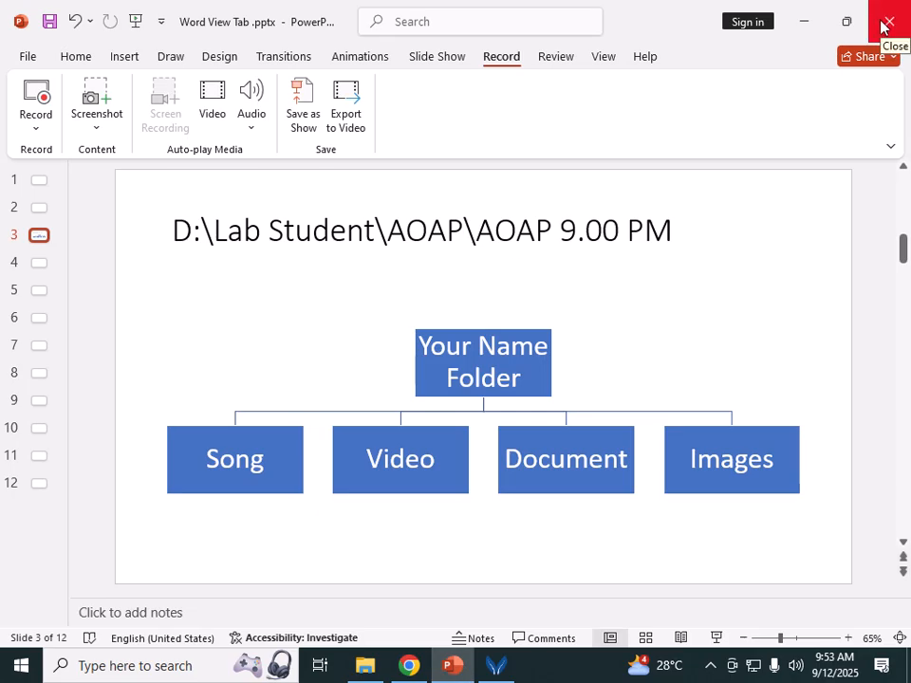
mouse_move(409, 6)
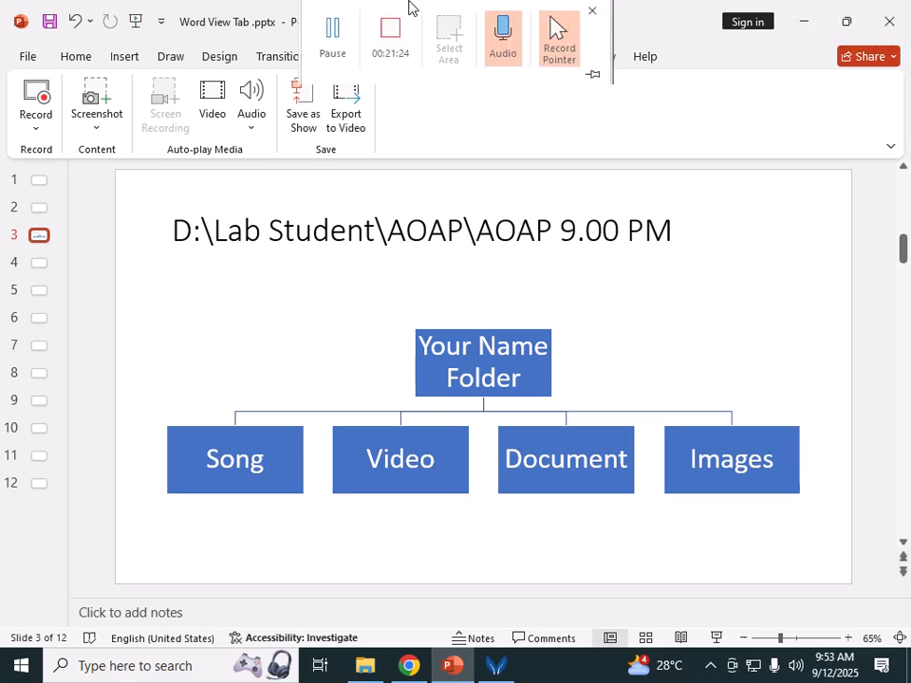